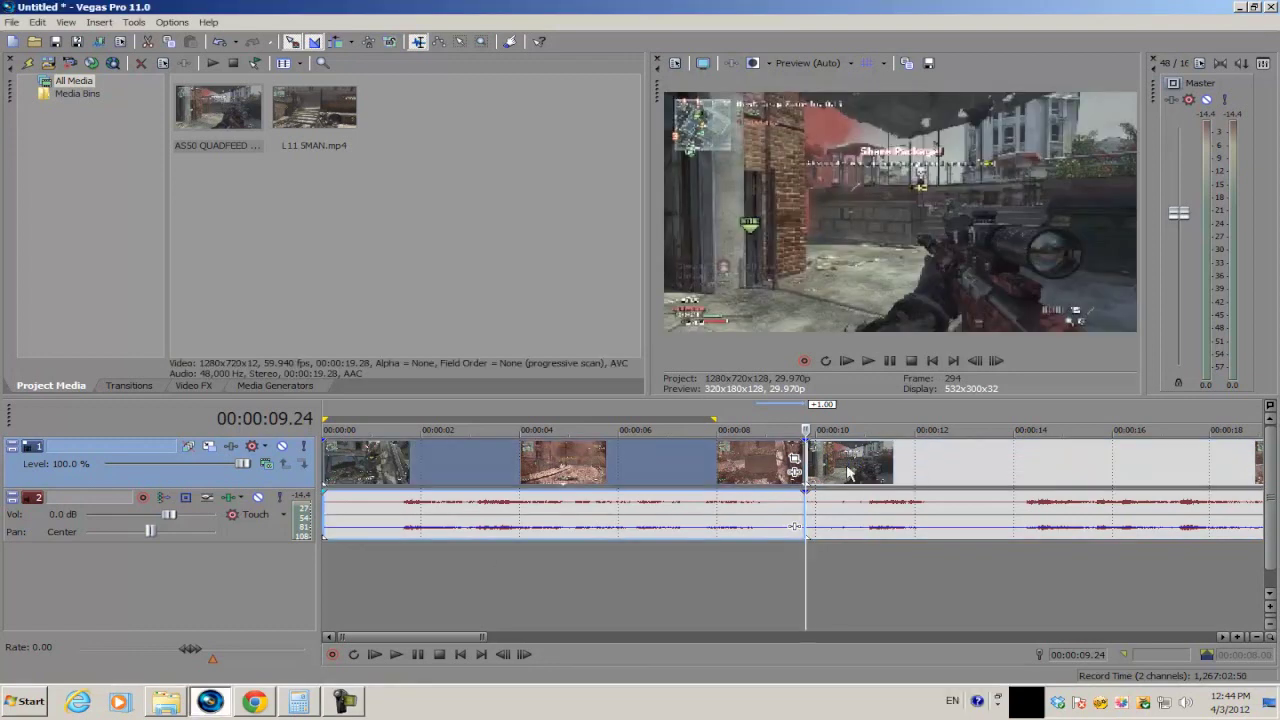
Overlap the second clip onto the end of the first by 1.00 second to create a crossfade between them
{"action": "scroll", "coordinate": [772, 527], "scroll_direction": "up", "scroll_amount": 4}
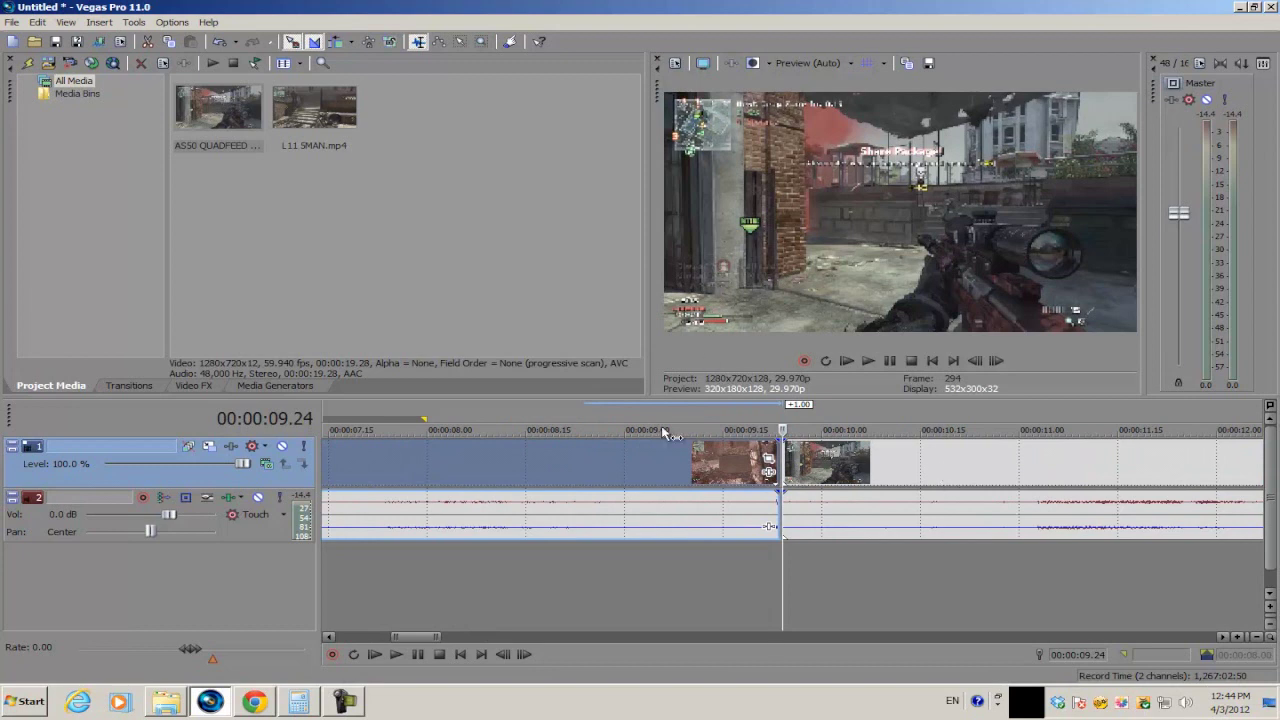
{"action": "left_click_drag", "start_coordinate": [881, 463], "coordinate": [868, 460]}
{"action": "scroll", "coordinate": [870, 461], "scroll_direction": "down", "scroll_amount": 2}
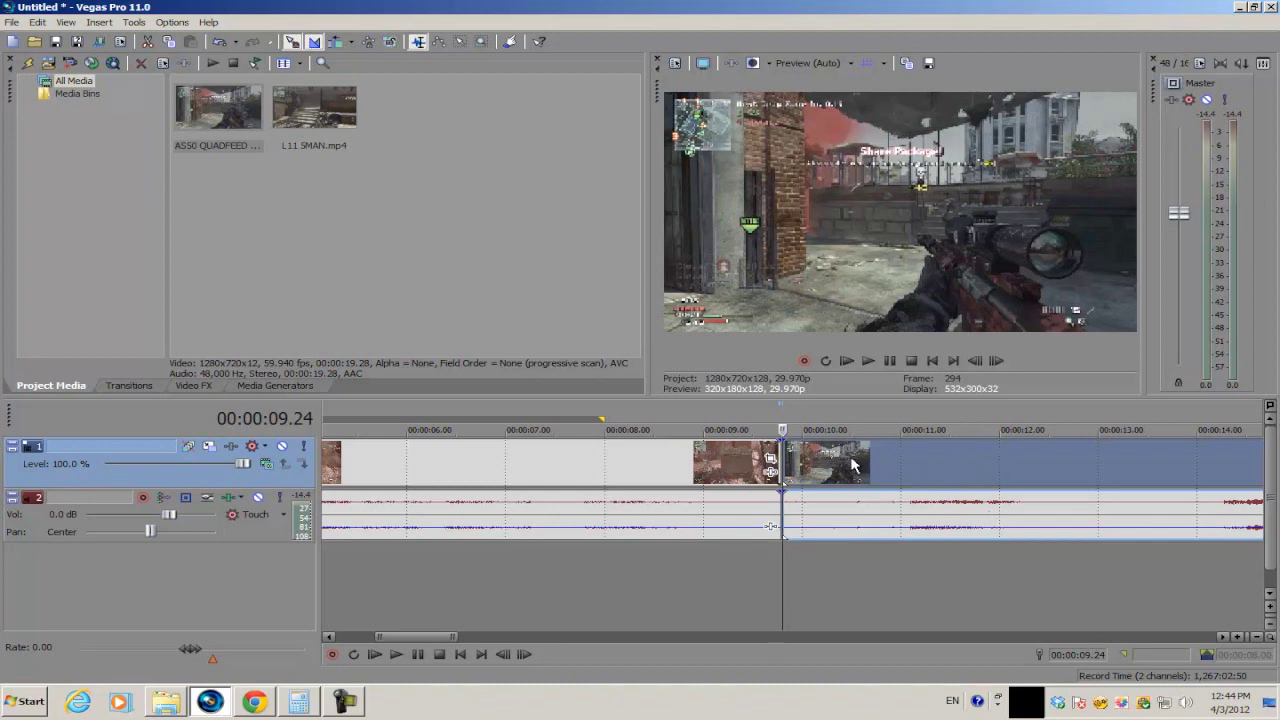
{"action": "left_click_drag", "start_coordinate": [977, 469], "coordinate": [908, 486]}
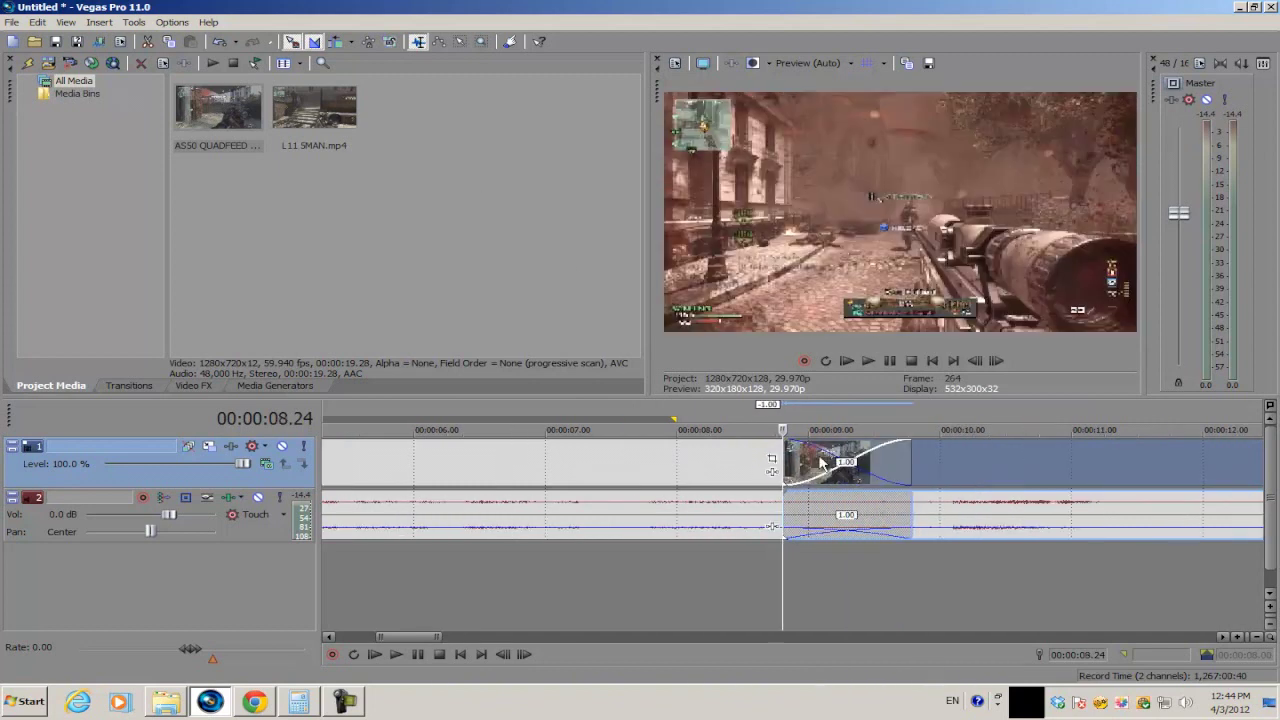
Play back the crossfade between the two clips to preview the transition
{"action": "key", "text": "space"}
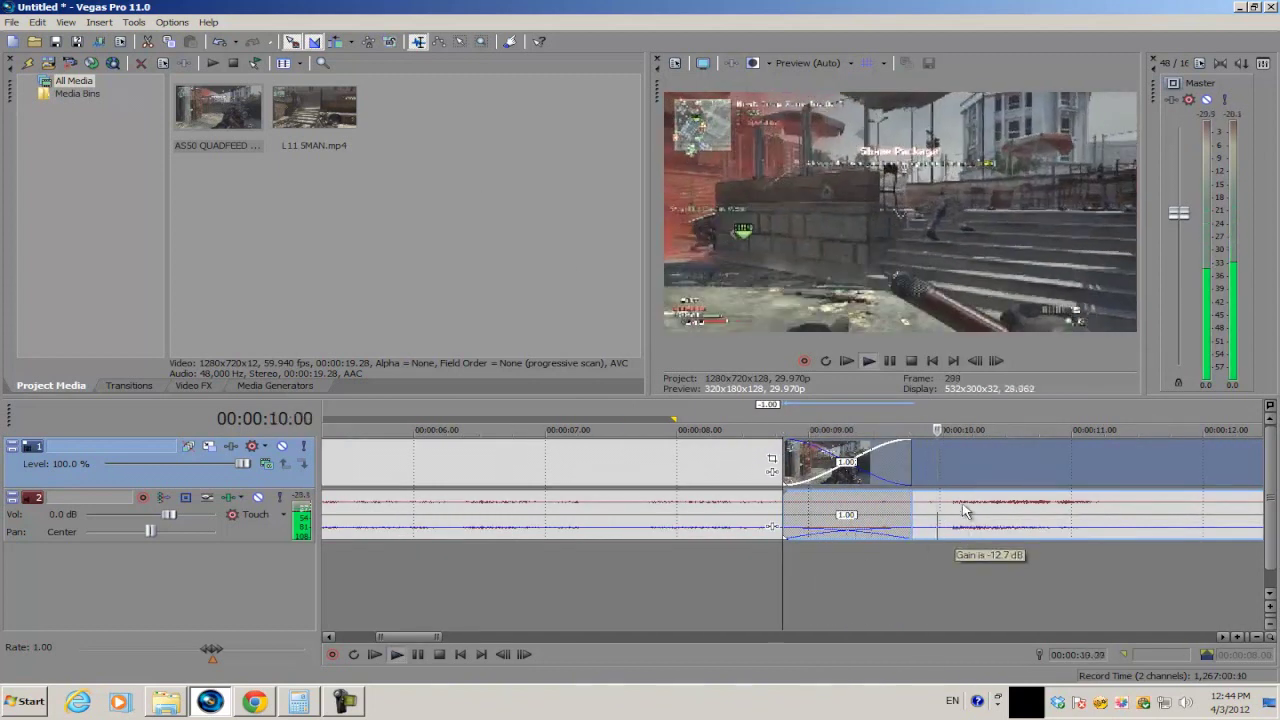
{"action": "key", "text": "space"}
{"action": "key", "text": "space"}
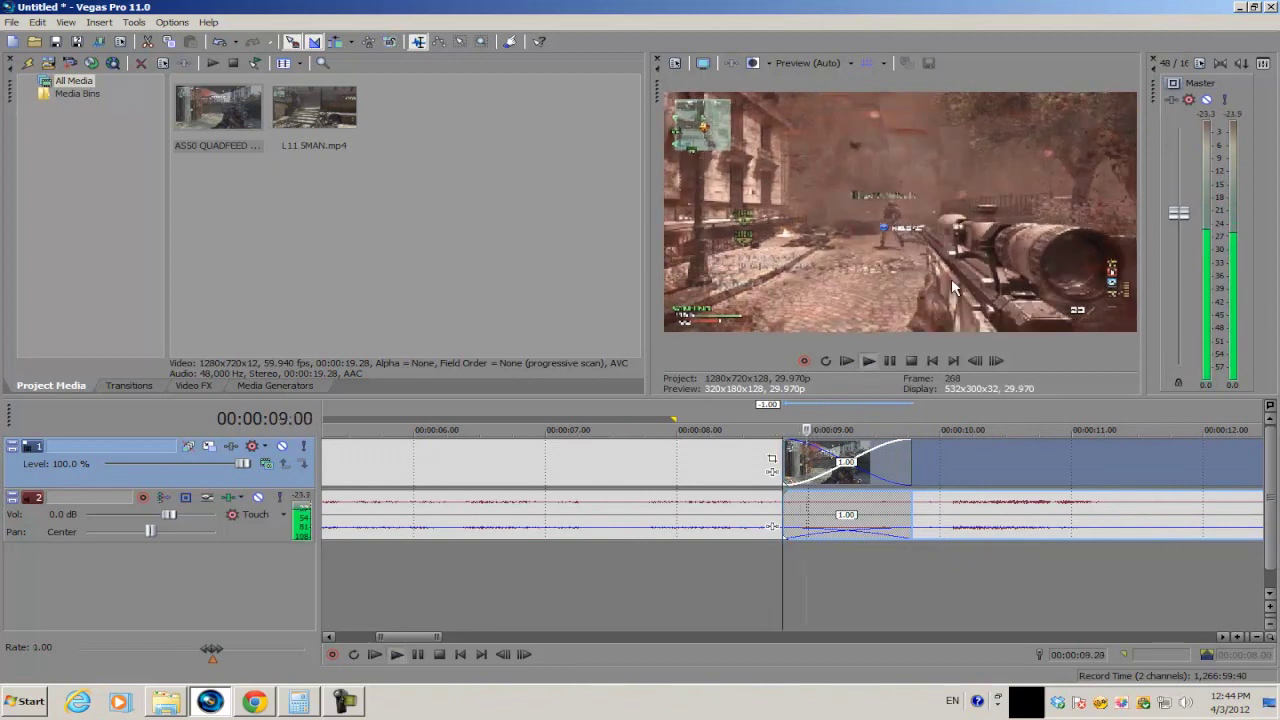
{"action": "key", "text": "space"}
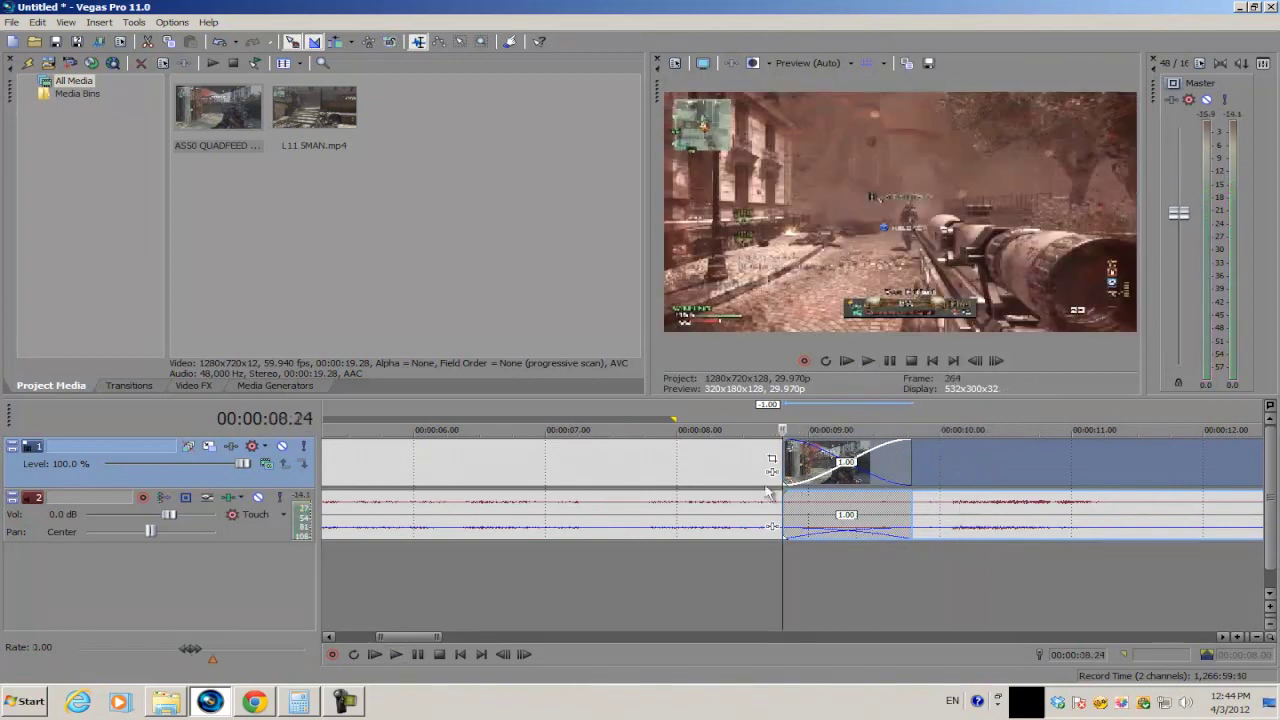
Place a timeline marker at 00:00:08.00, shortly before the crossfade
{"action": "left_click", "coordinate": [678, 463]}
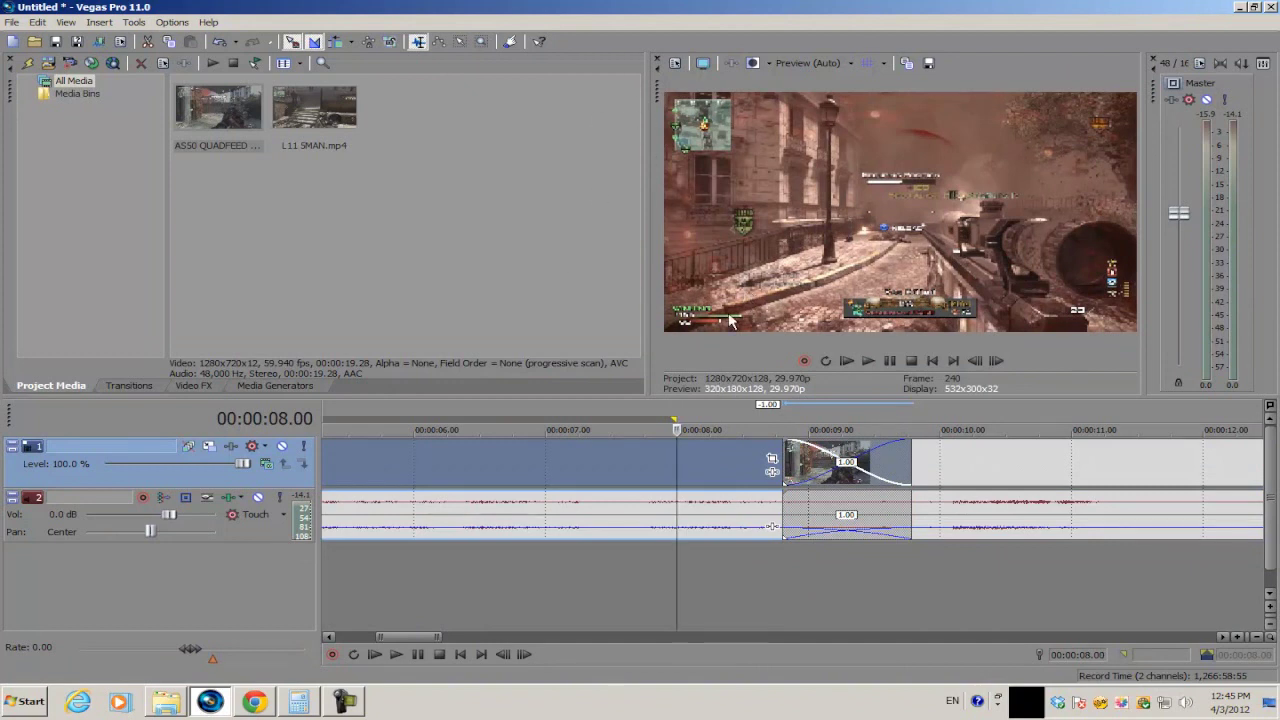
{"action": "left_click", "coordinate": [772, 458]}
{"action": "left_click", "coordinate": [655, 183]}
{"action": "left_click", "coordinate": [792, 470]}
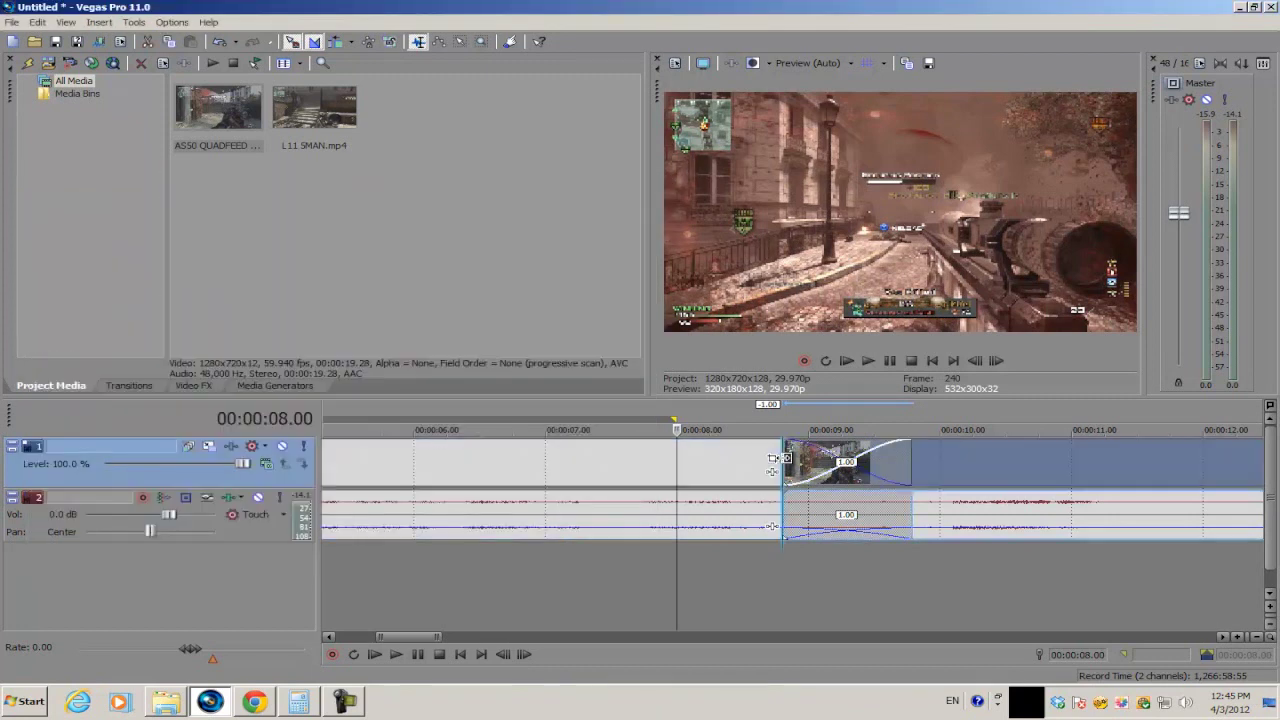
{"action": "left_click", "coordinate": [860, 465]}
{"action": "left_click", "coordinate": [690, 466]}
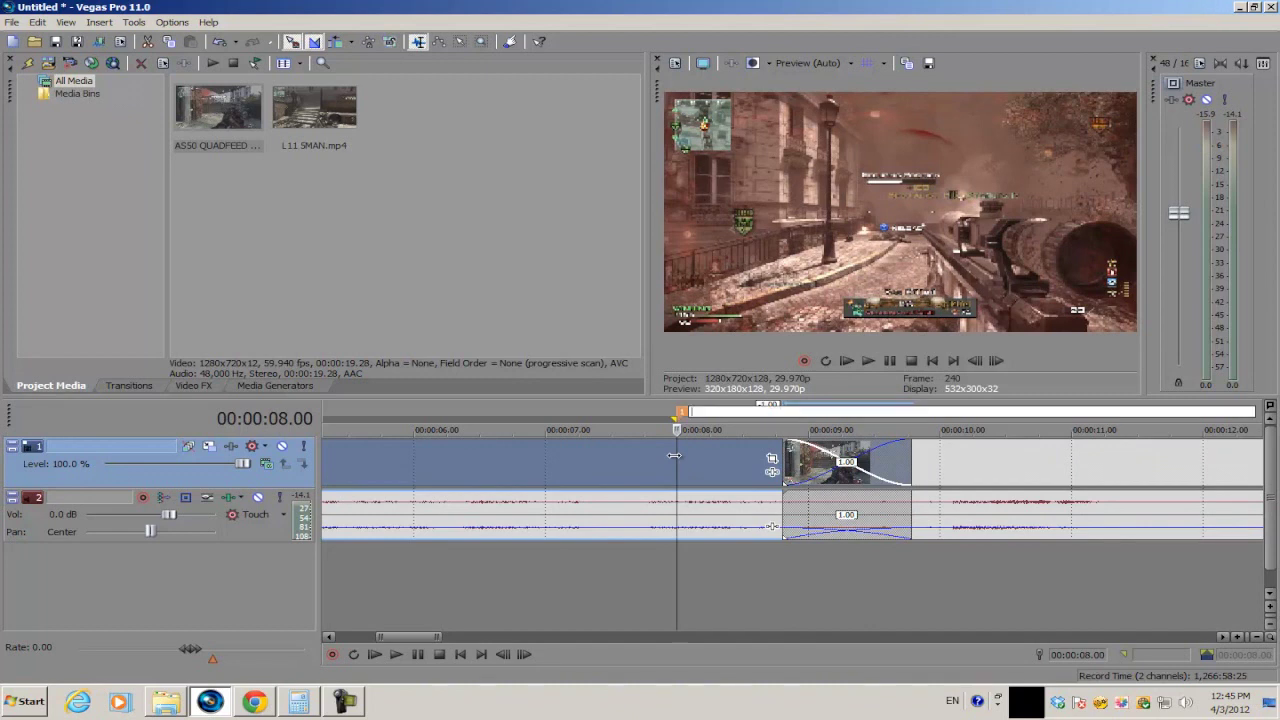
Place a second timeline marker at 00:00:10.00, just after the crossfade ends
{"action": "left_click", "coordinate": [804, 458]}
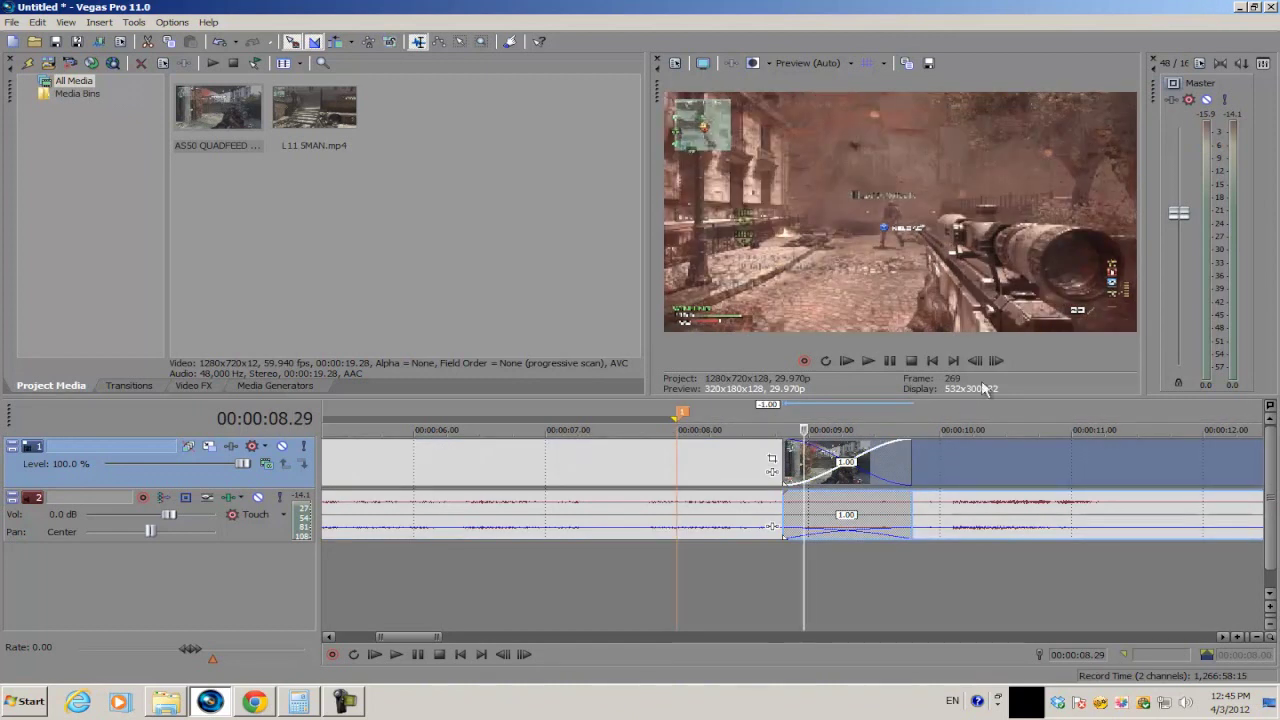
{"action": "left_click", "coordinate": [941, 455]}
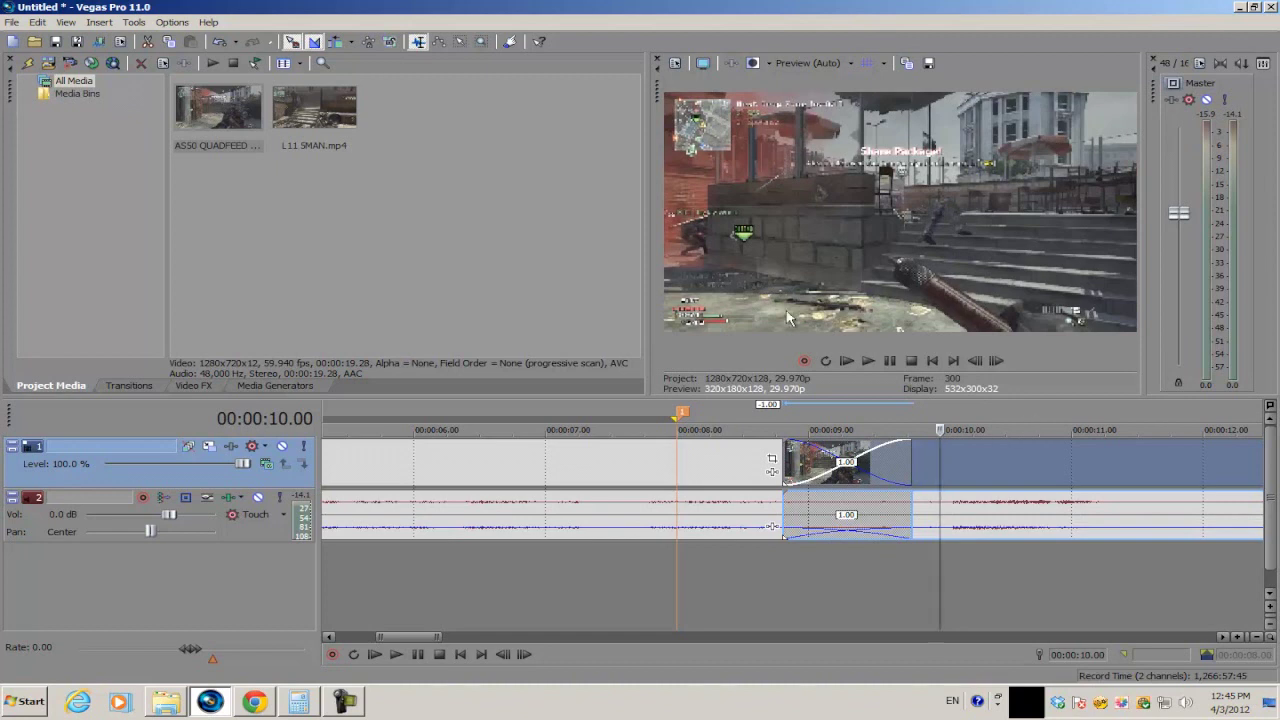
{"action": "key", "text": "m"}
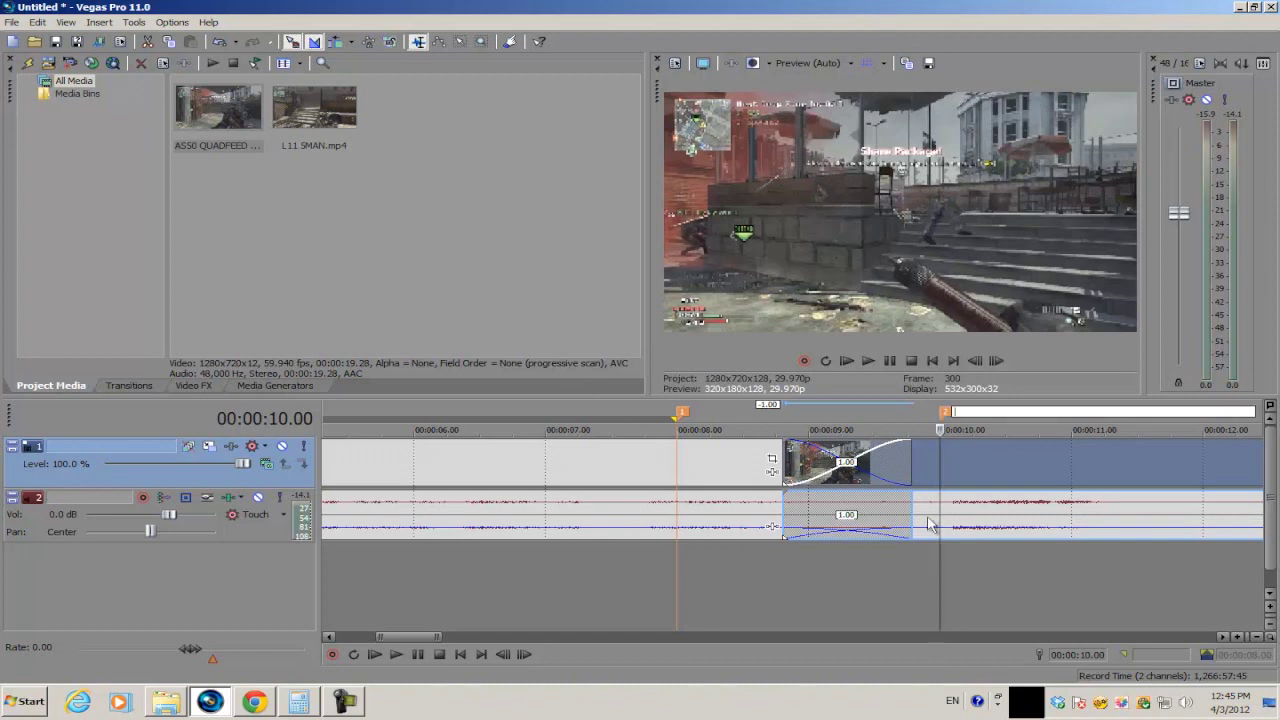
Enlarge the timeline area and set the playback cursor on the first marker at 00:00:08.00
{"action": "left_click", "coordinate": [678, 462]}
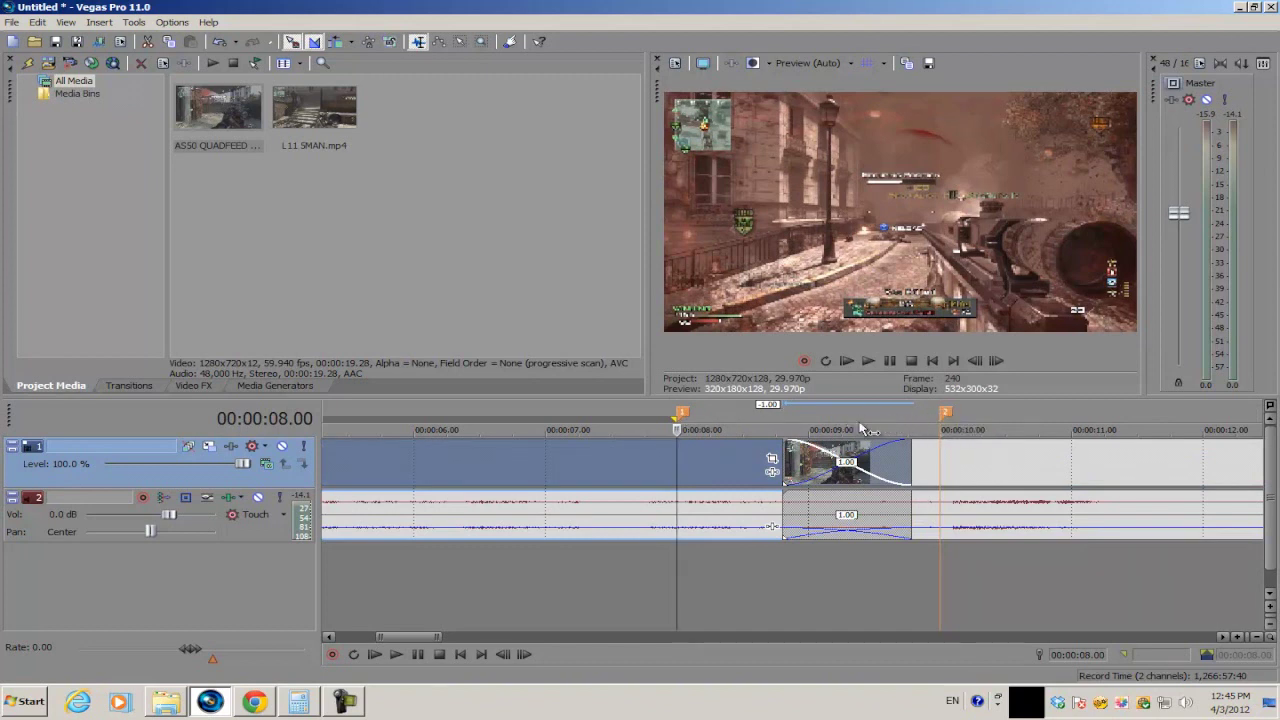
{"action": "scroll", "coordinate": [699, 495], "scroll_direction": "down", "scroll_amount": 5}
{"action": "left_click_drag", "start_coordinate": [707, 399], "coordinate": [707, 270]}
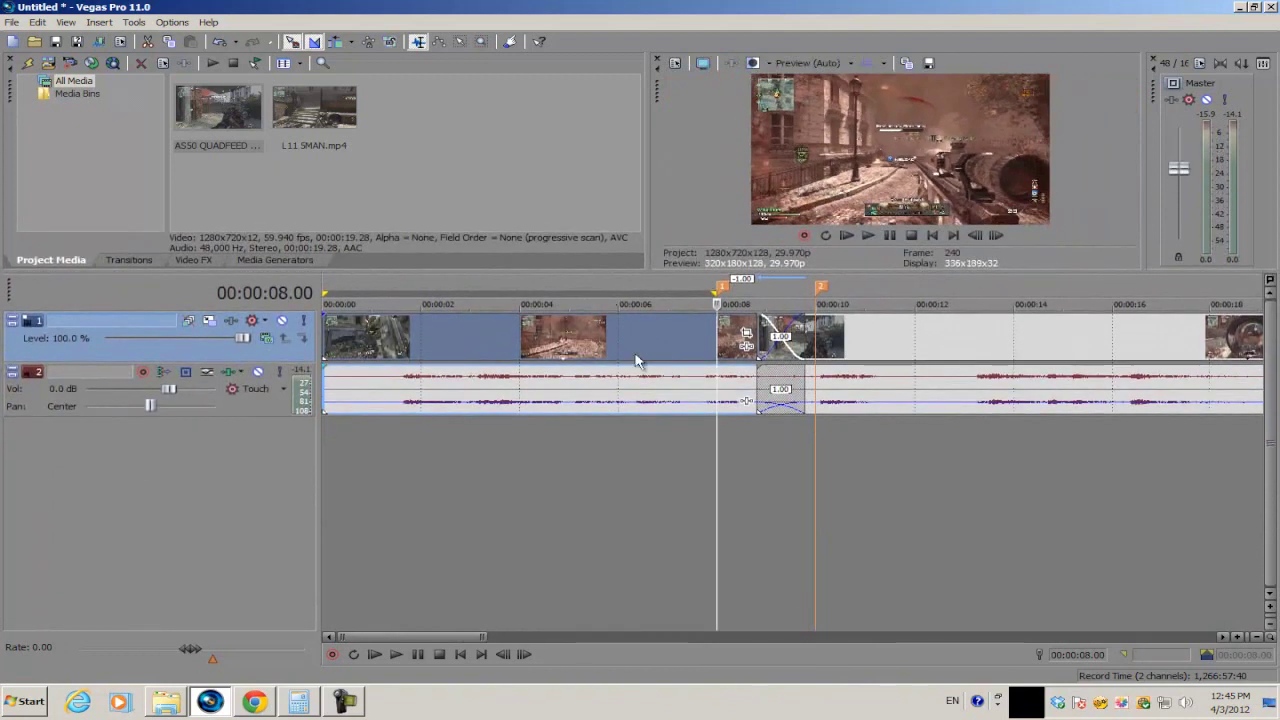
{"action": "left_click", "coordinate": [672, 335]}
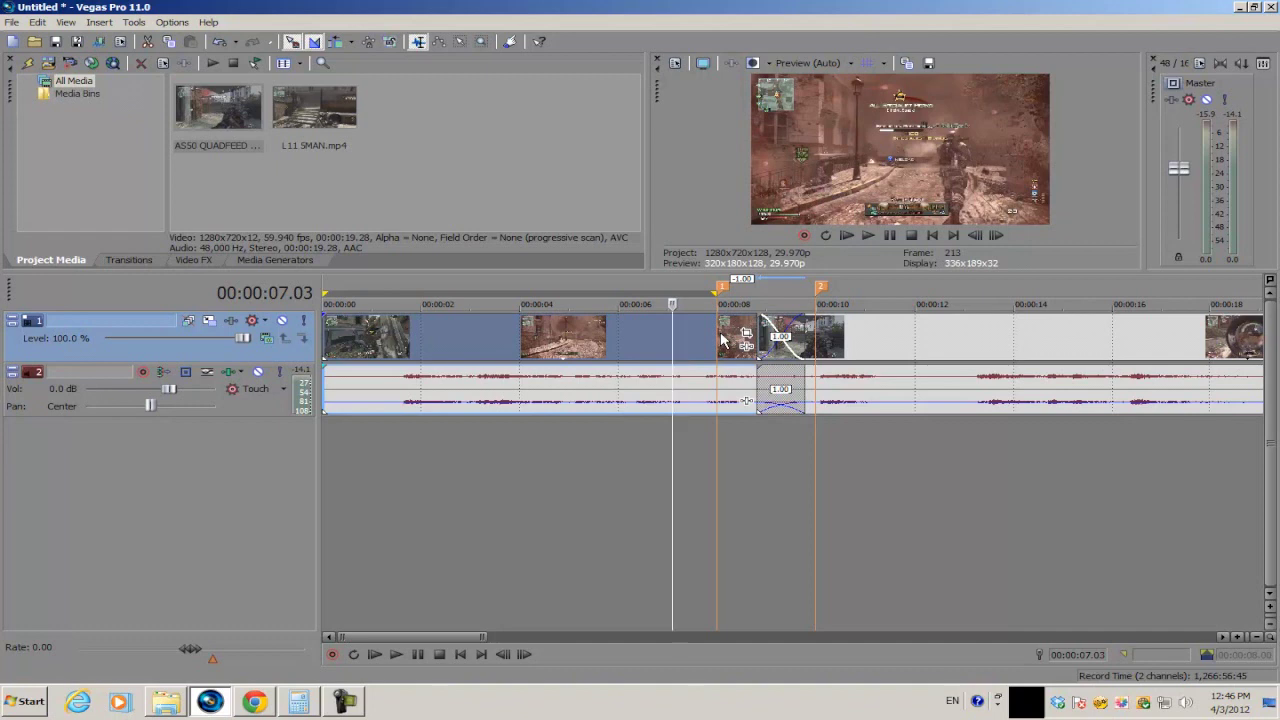
{"action": "key", "text": "ctrl+Right"}
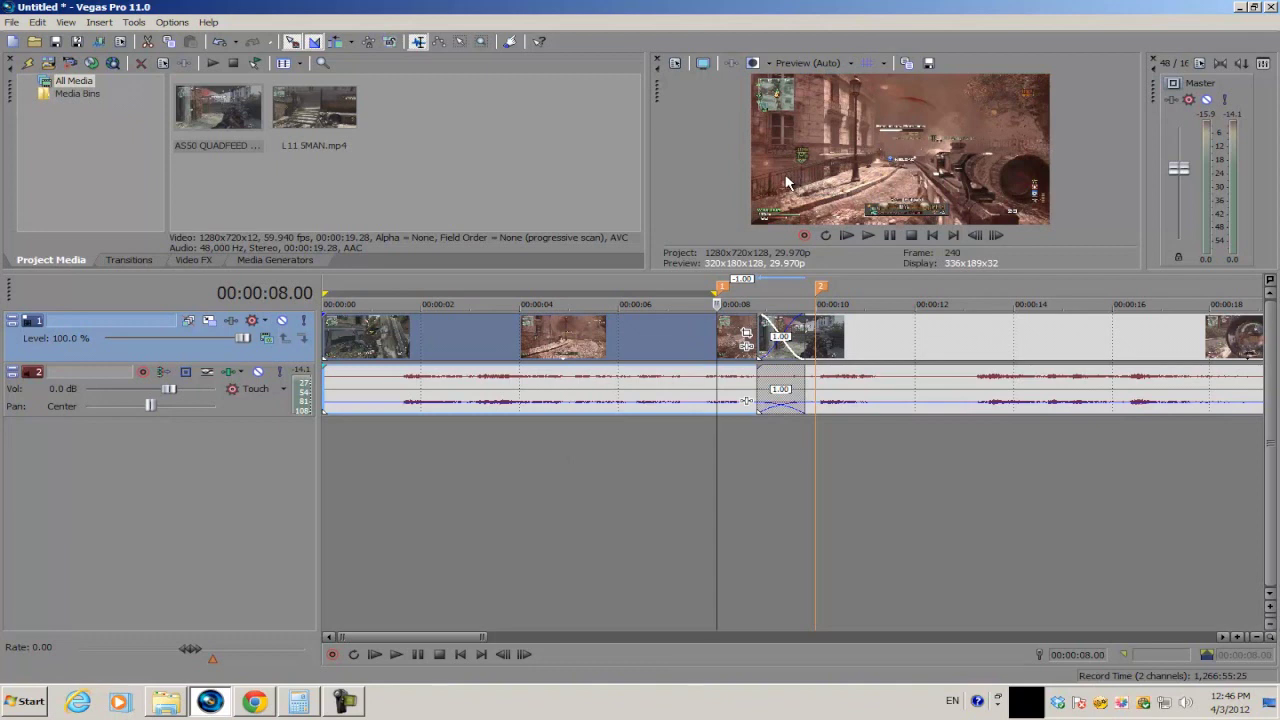
Insert seven empty video tracks into the project
{"action": "right_click", "coordinate": [656, 509]}
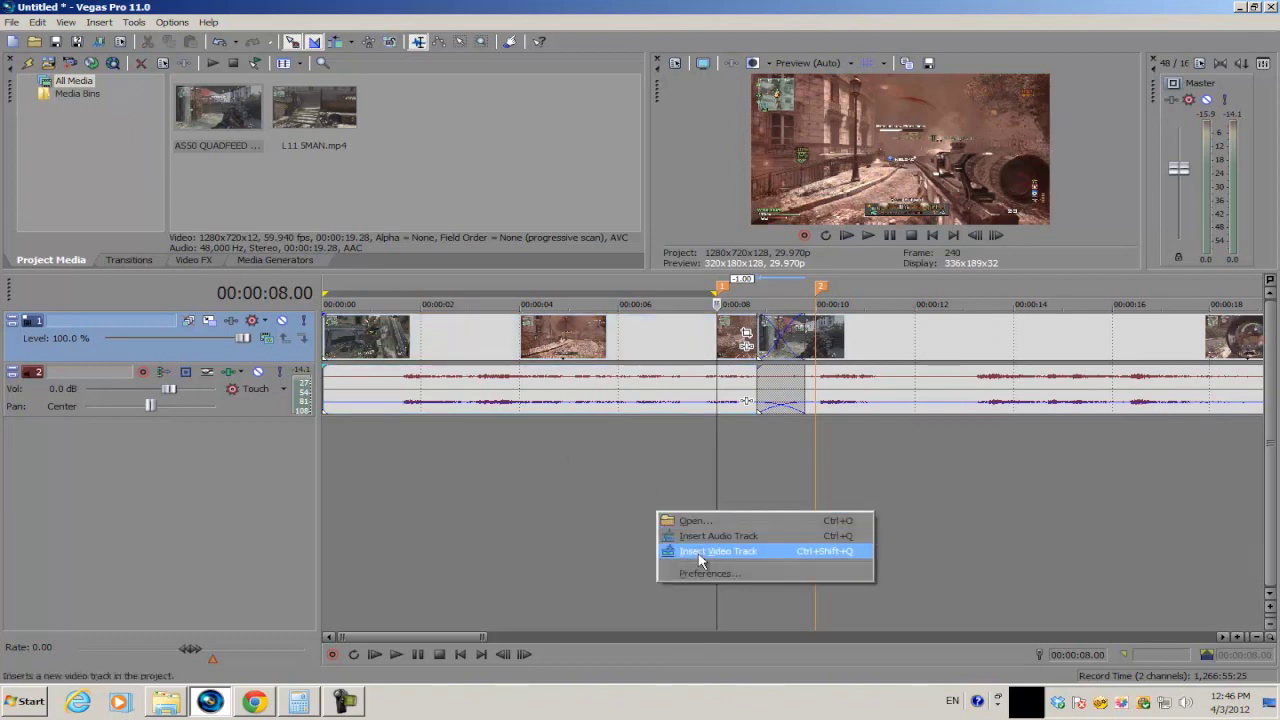
{"action": "left_click", "coordinate": [700, 561]}
{"action": "right_click", "coordinate": [703, 553]}
{"action": "left_click", "coordinate": [728, 595]}
{"action": "right_click", "coordinate": [705, 577]}
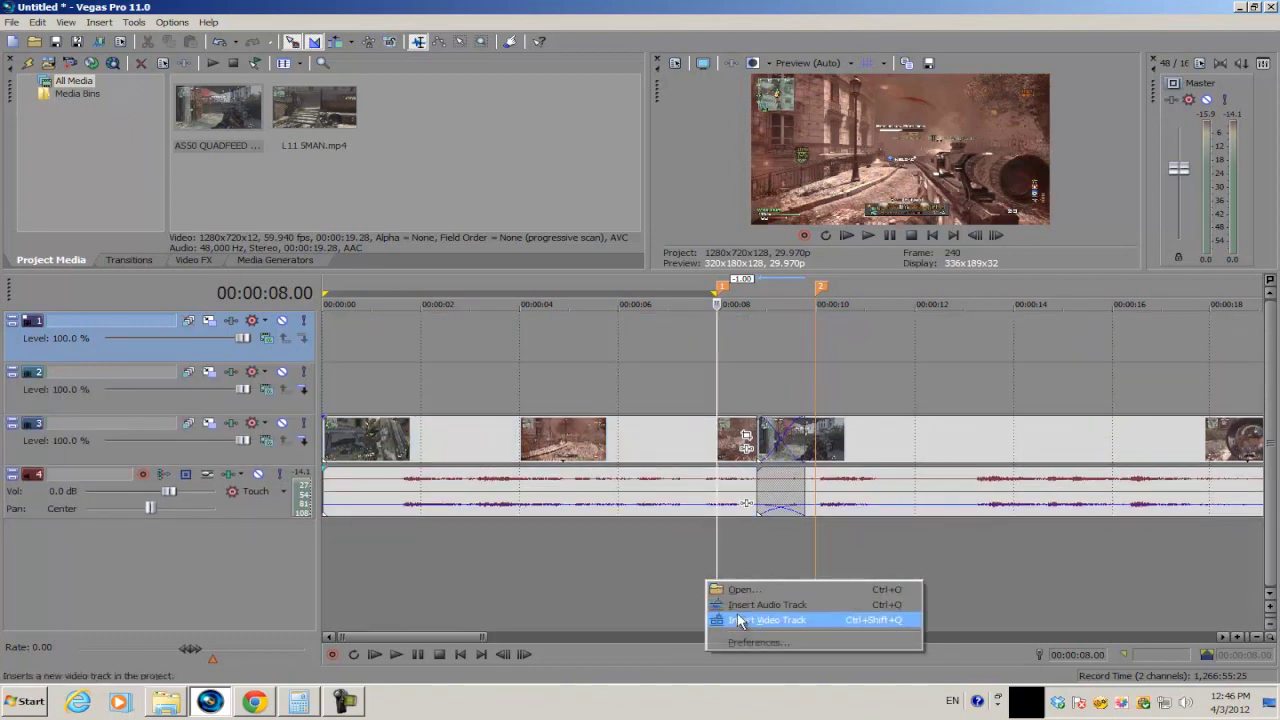
{"action": "left_click", "coordinate": [738, 616]}
{"action": "right_click", "coordinate": [693, 427]}
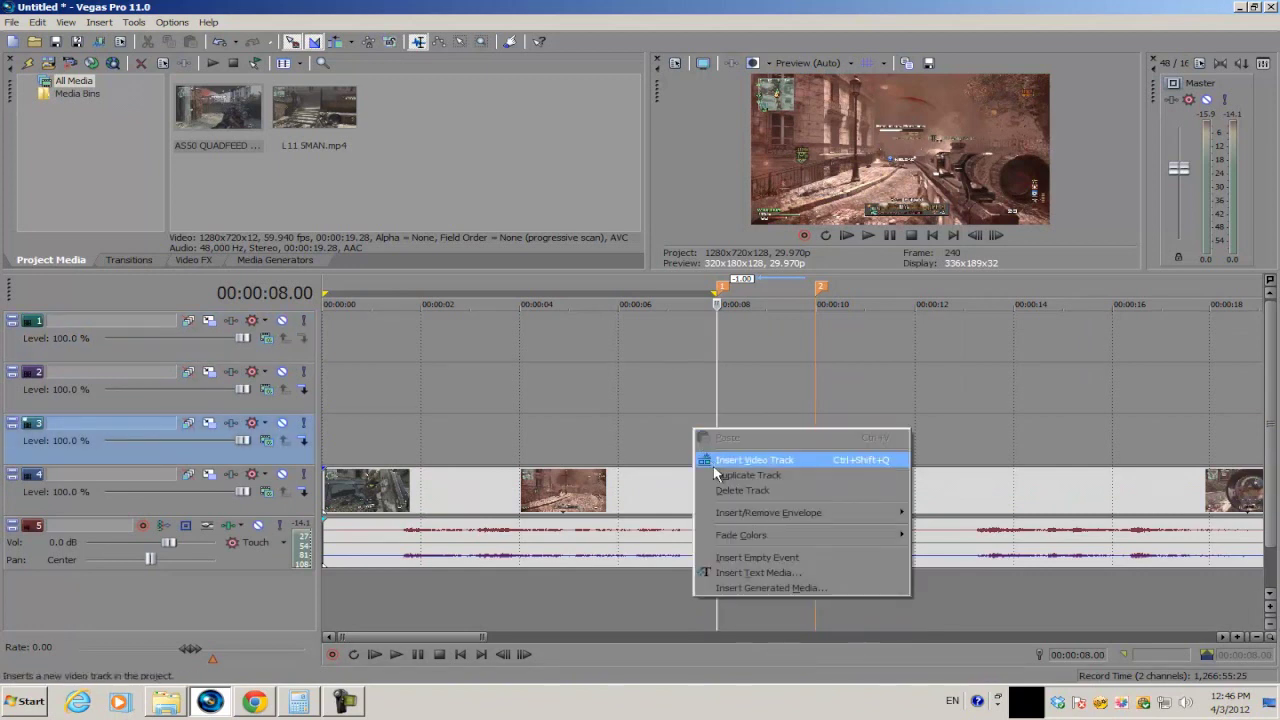
{"action": "left_click", "coordinate": [746, 461]}
{"action": "right_click", "coordinate": [691, 438]}
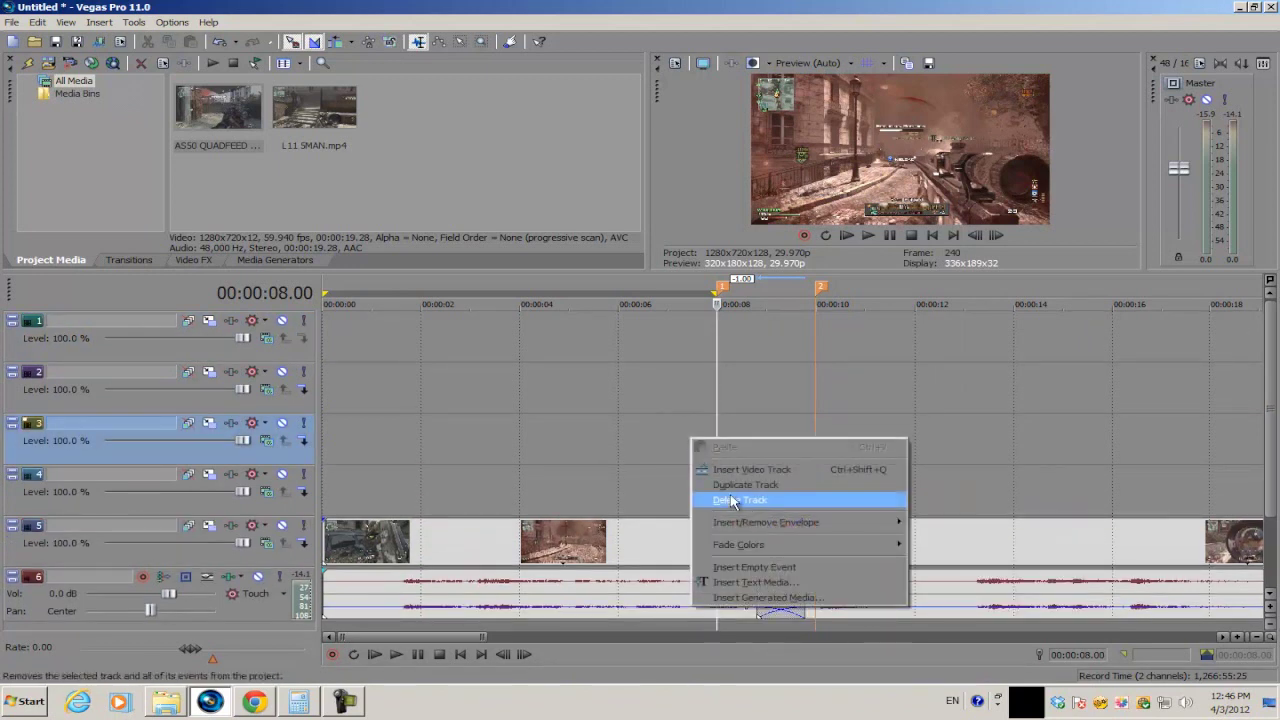
{"action": "left_click", "coordinate": [742, 470]}
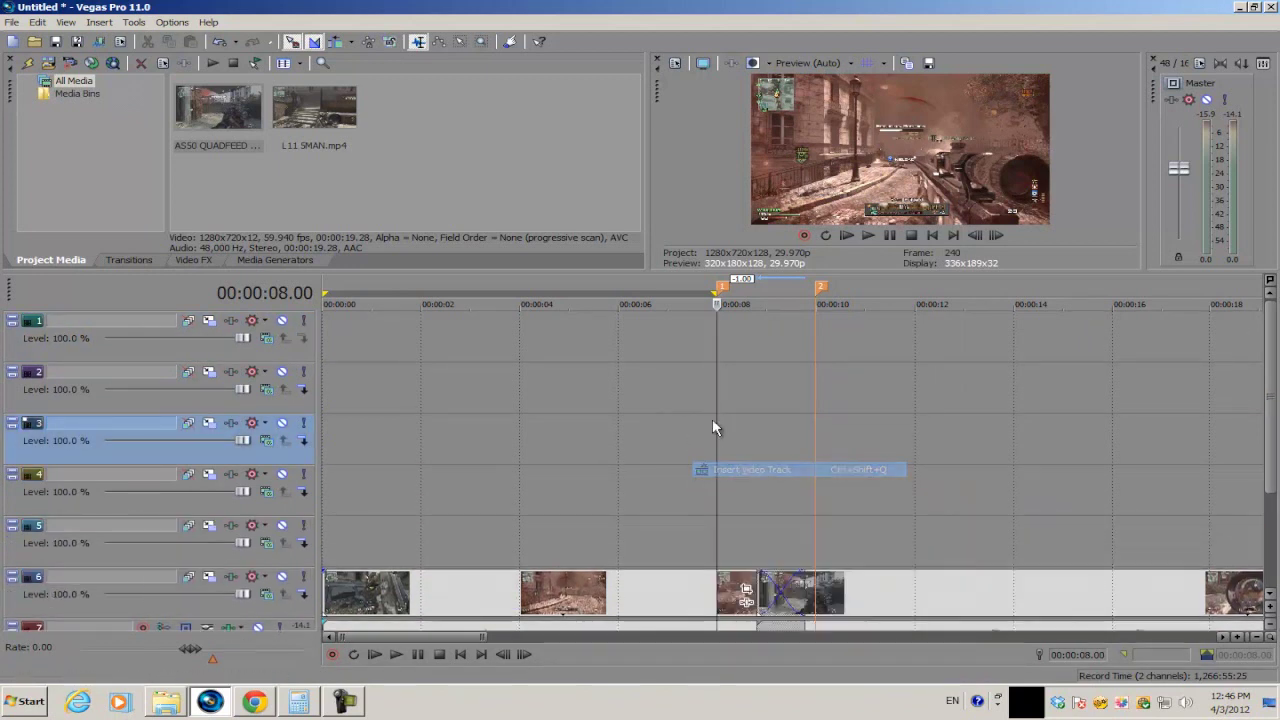
{"action": "right_click", "coordinate": [707, 387]}
{"action": "left_click", "coordinate": [724, 420]}
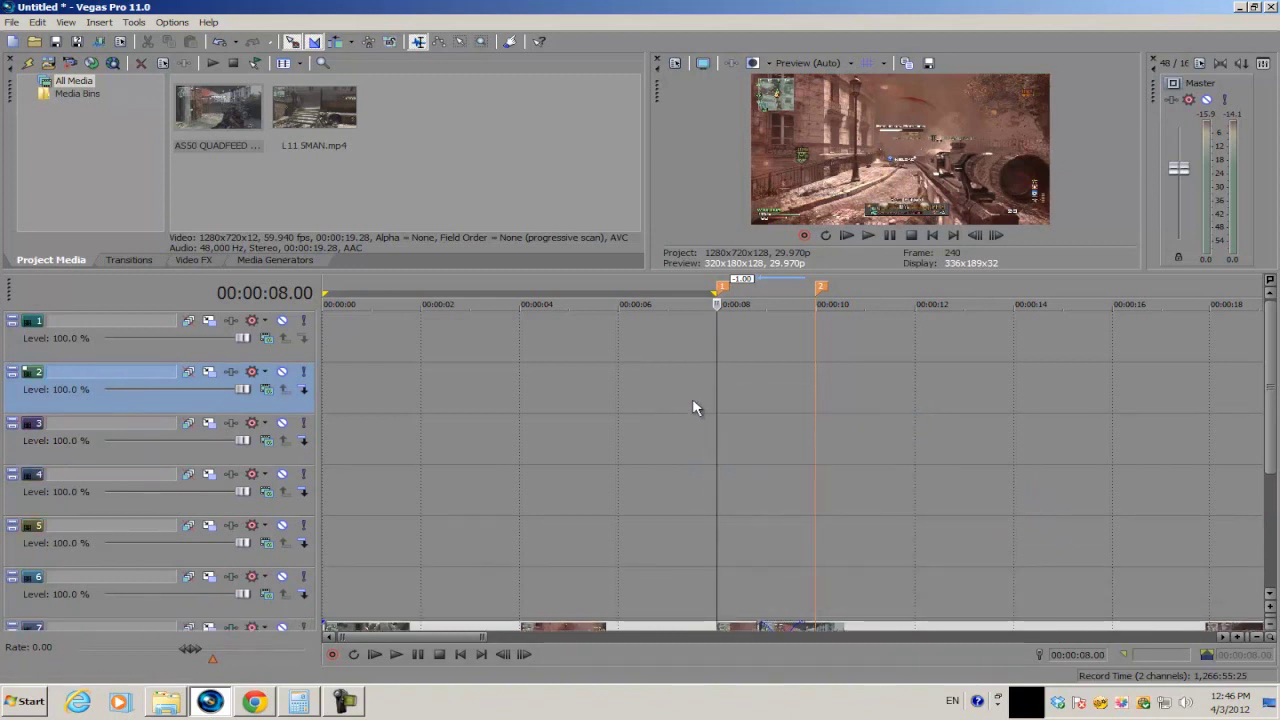
{"action": "right_click", "coordinate": [694, 403]}
{"action": "left_click", "coordinate": [727, 435]}
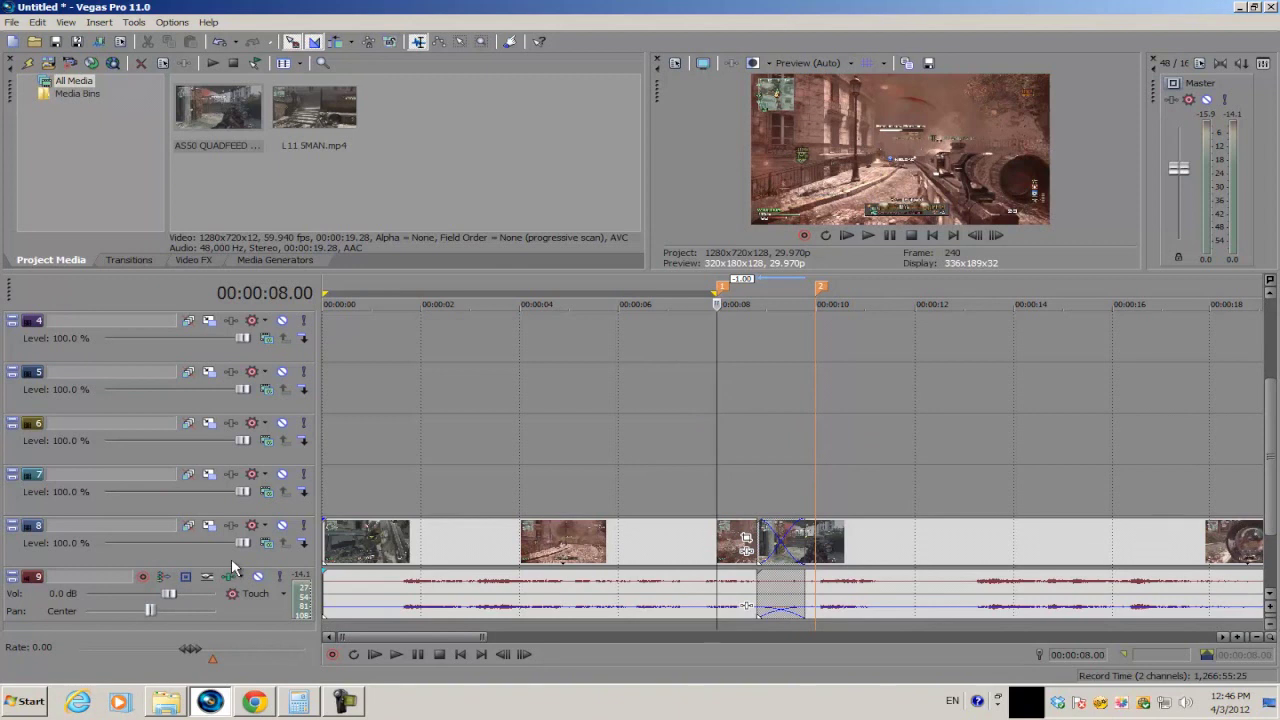
{"action": "left_click", "coordinate": [720, 540]}
{"action": "left_click", "coordinate": [668, 540]}
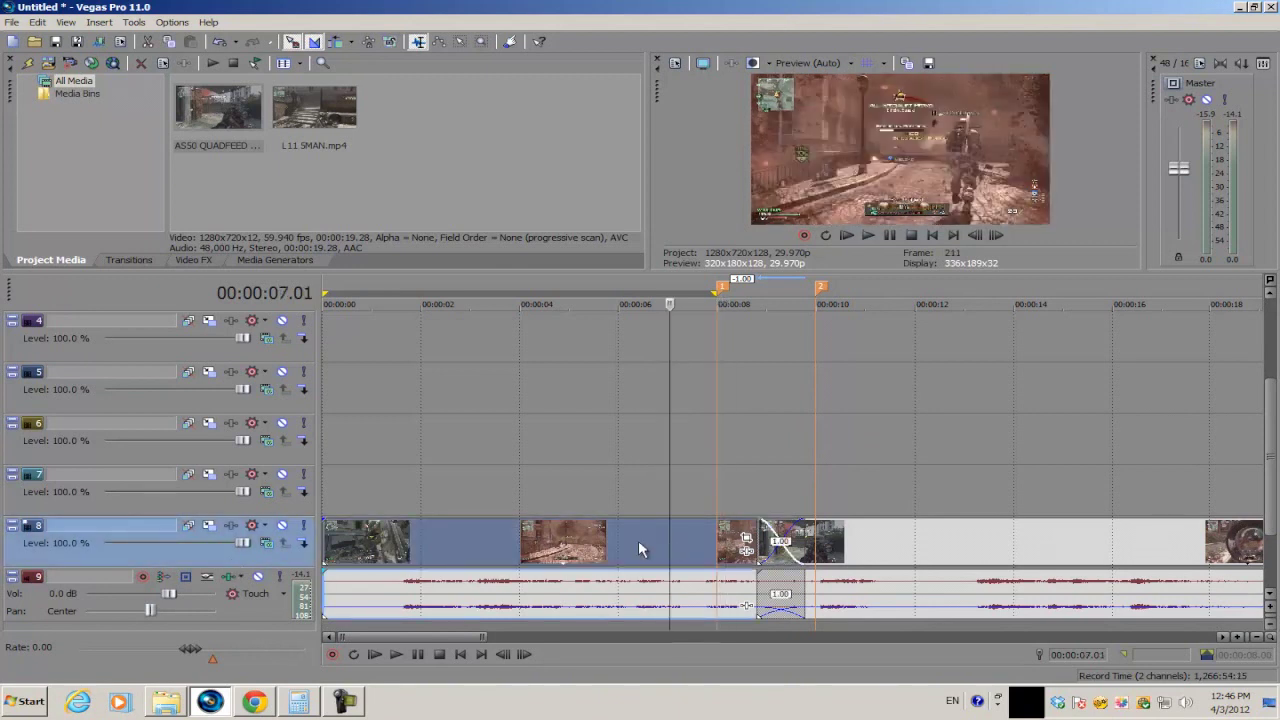
{"action": "left_click", "coordinate": [619, 541]}
{"action": "scroll", "coordinate": [636, 553], "scroll_direction": "up", "scroll_amount": 3}
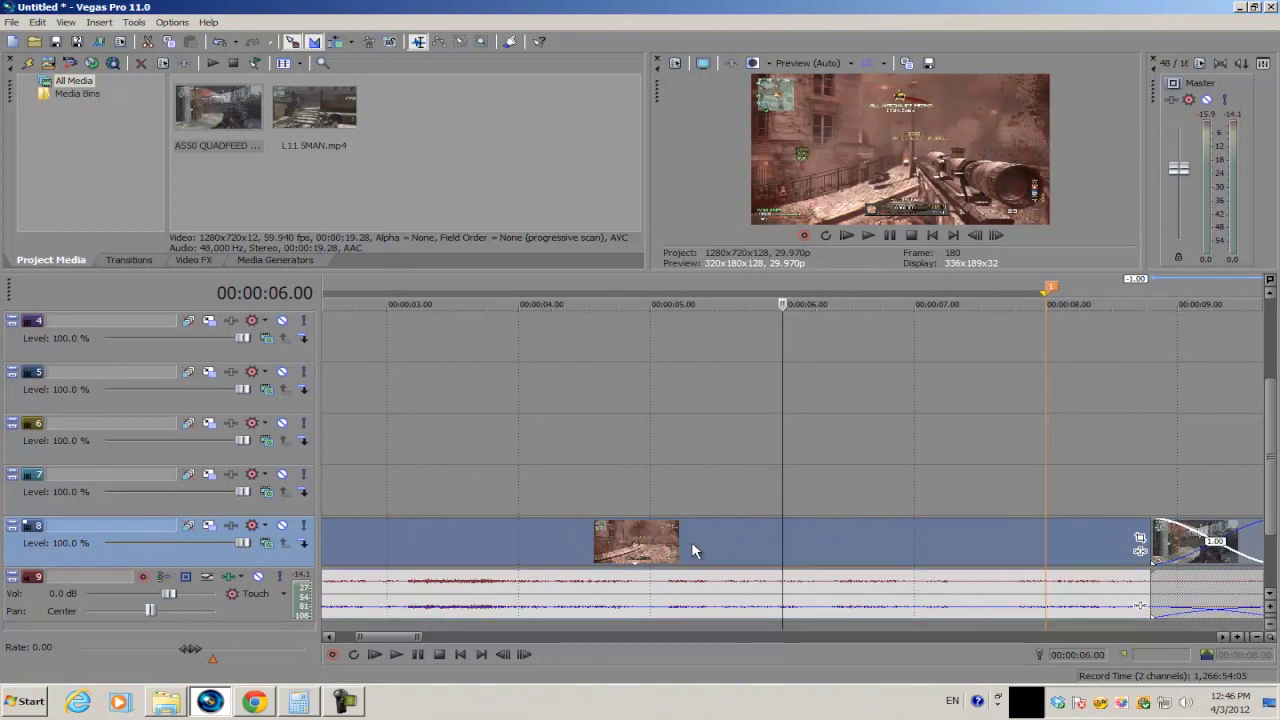
{"action": "scroll", "coordinate": [647, 550], "scroll_direction": "down", "scroll_amount": 2}
{"action": "scroll", "coordinate": [647, 553], "scroll_direction": "down", "scroll_amount": 2}
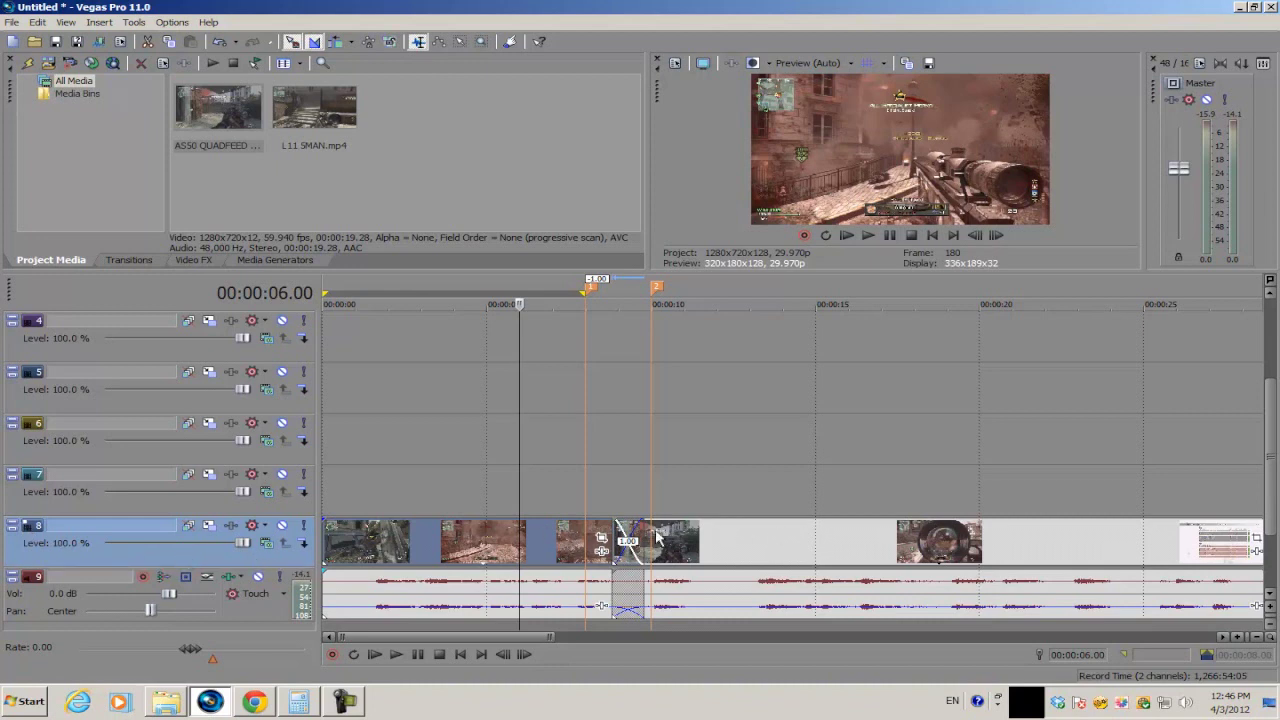
Move the track holding the video clips above all the empty video tracks so it becomes track 1
{"action": "left_click_drag", "start_coordinate": [238, 557], "coordinate": [233, 323]}
{"action": "left_click", "coordinate": [420, 388]}
{"action": "scroll", "coordinate": [473, 388], "scroll_direction": "up", "scroll_amount": 3}
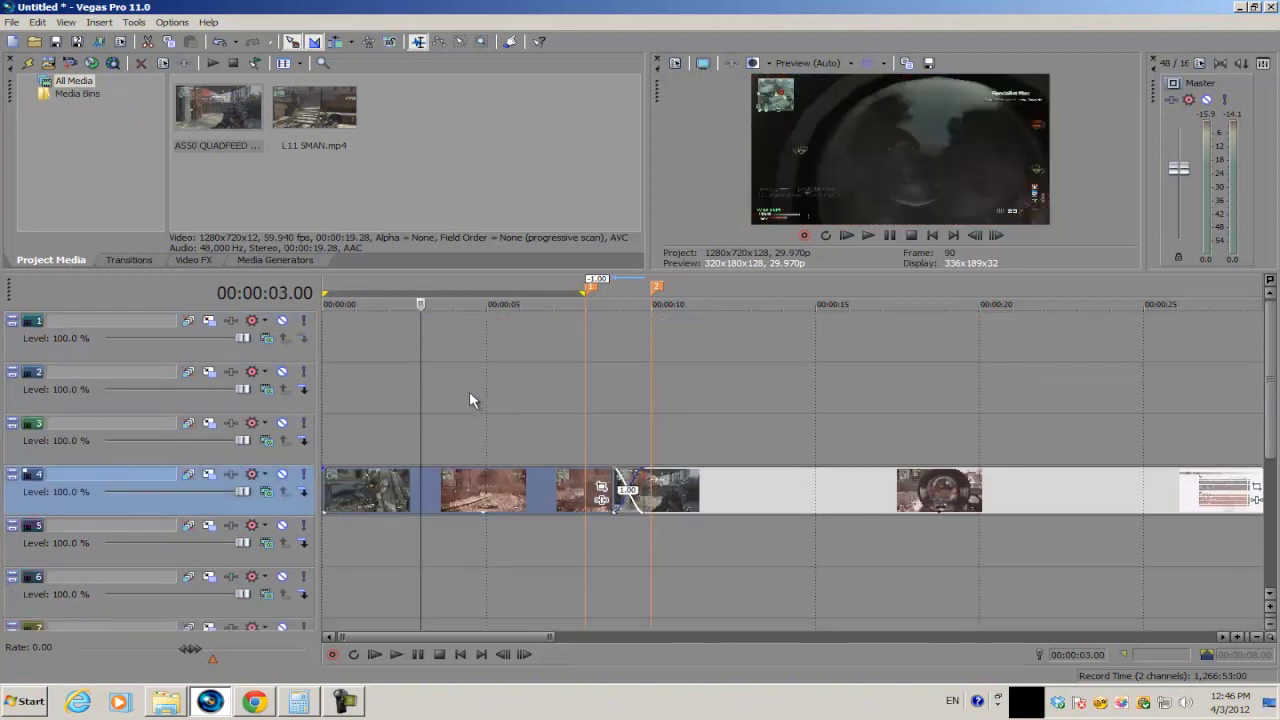
{"action": "left_click_drag", "start_coordinate": [285, 500], "coordinate": [284, 318]}
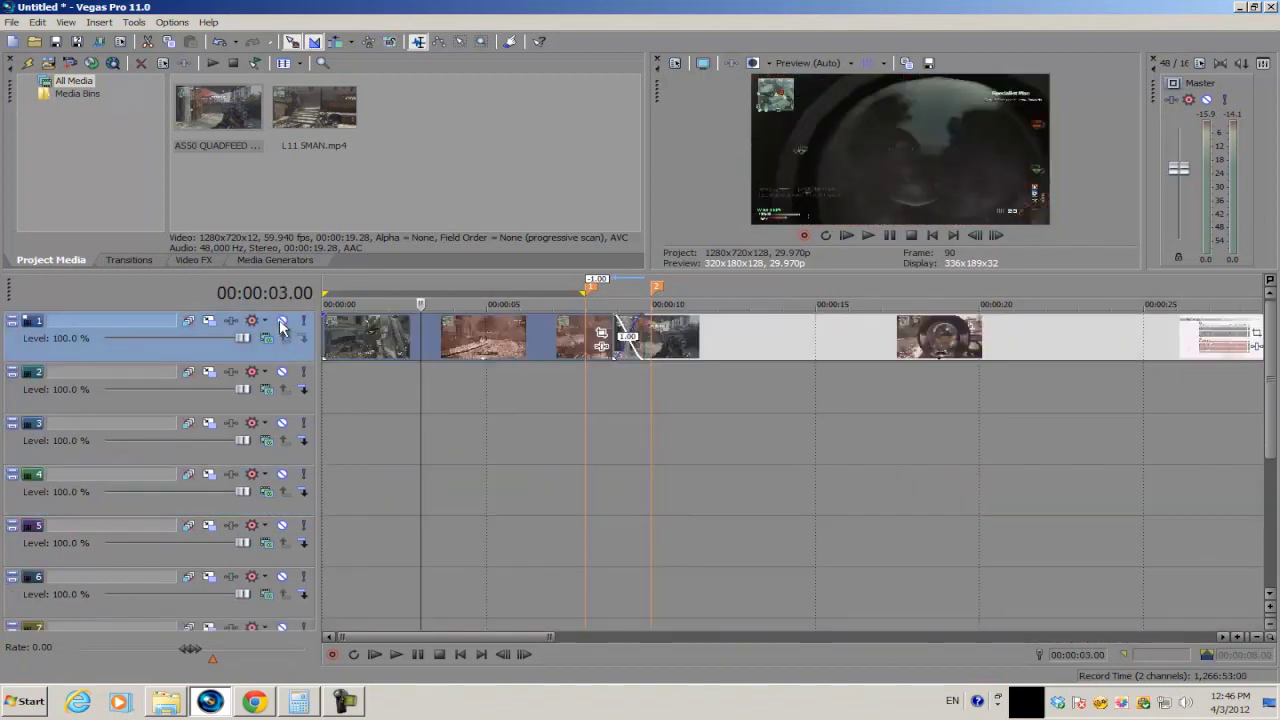
Split the first video clip on track 1 at the 00:00:08.00 marker
{"action": "left_click", "coordinate": [616, 333]}
{"action": "scroll", "coordinate": [616, 333], "scroll_direction": "up", "scroll_amount": 3}
{"action": "left_click", "coordinate": [703, 333]}
{"action": "scroll", "coordinate": [703, 340], "scroll_direction": "up", "scroll_amount": 3}
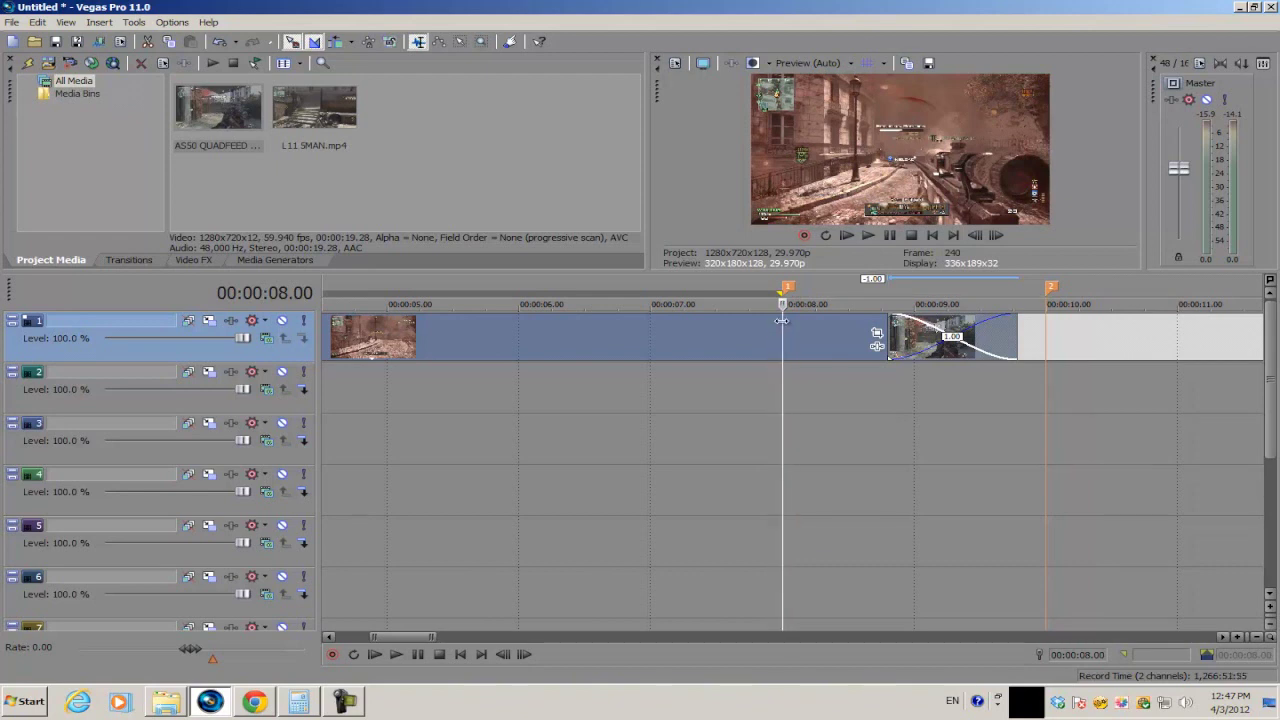
{"action": "scroll", "coordinate": [780, 333], "scroll_direction": "up", "scroll_amount": 3}
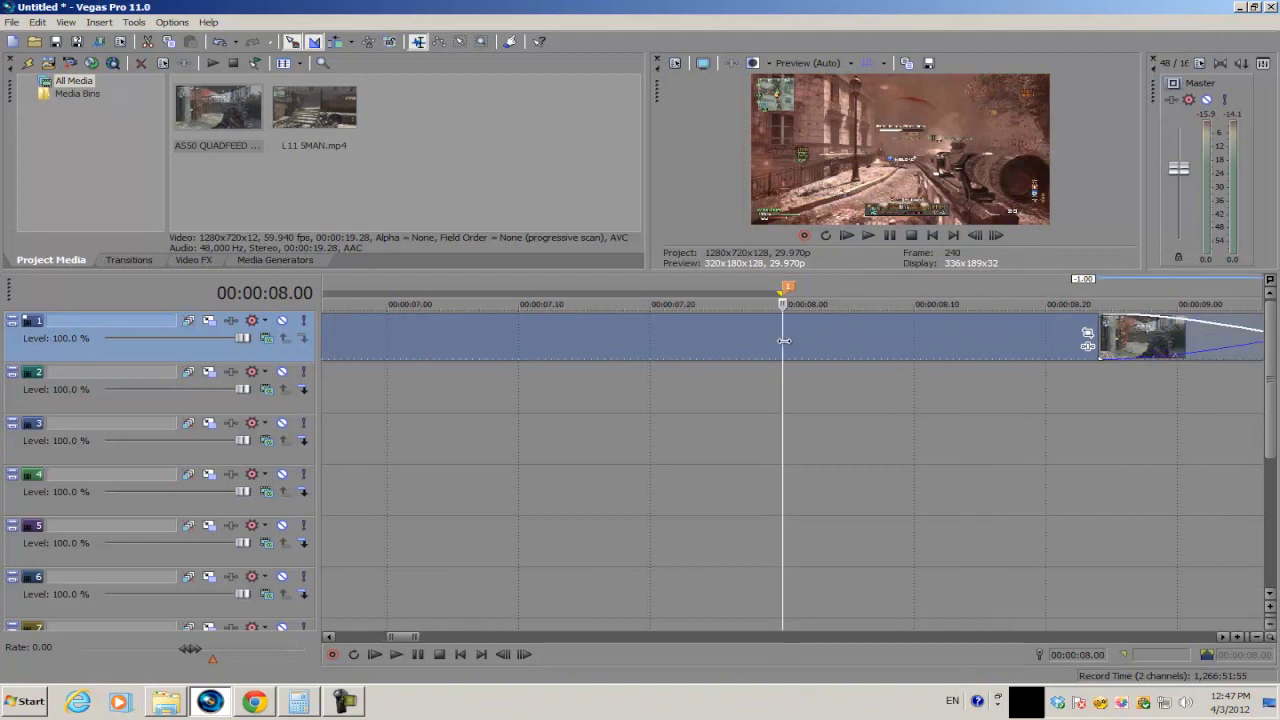
{"action": "scroll", "coordinate": [789, 352], "scroll_direction": "down", "scroll_amount": 3}
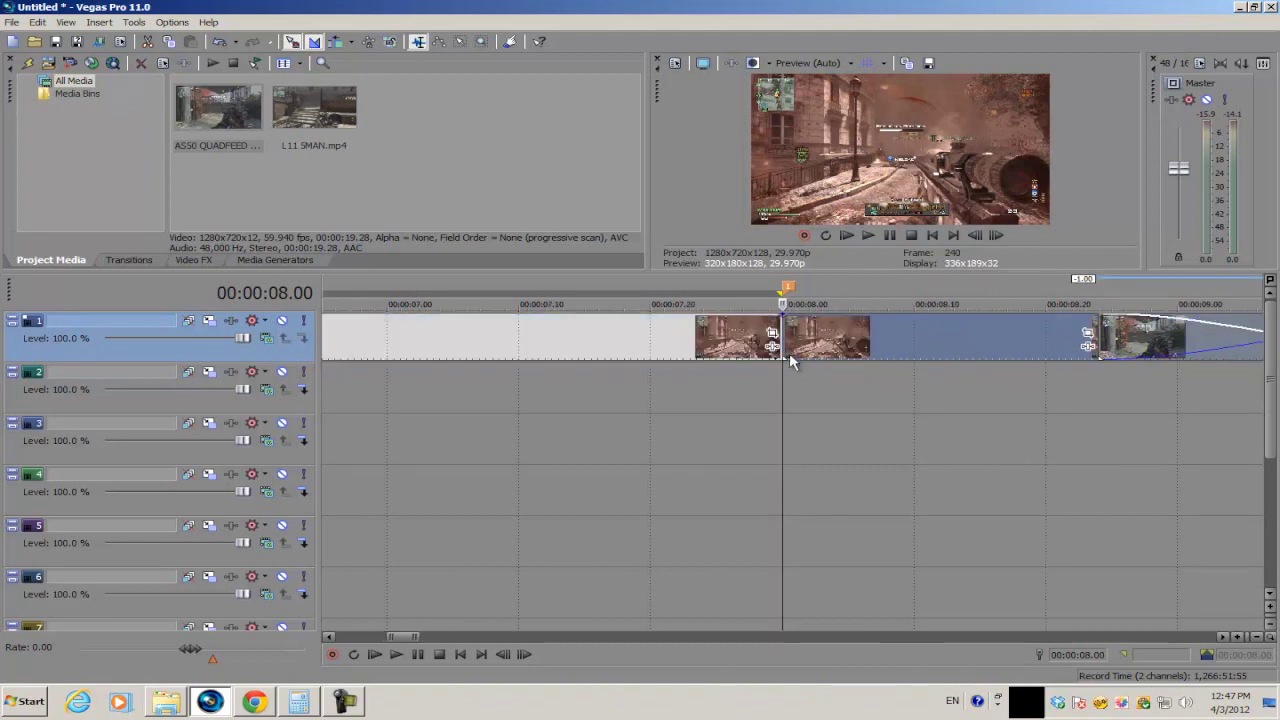
Copy the split segment between the 8-second marker and the crossfade's end onto video tracks 2 through 8, aligned with the original
{"action": "left_click", "coordinate": [826, 335]}
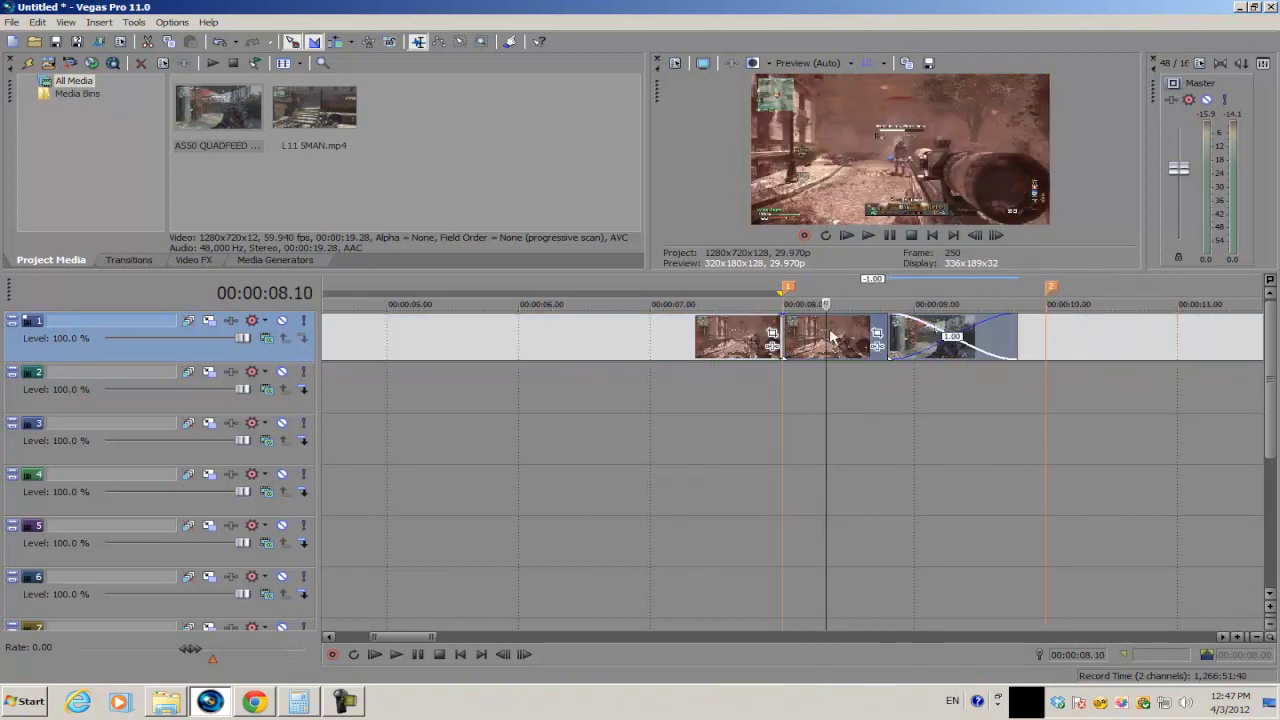
{"action": "left_click", "coordinate": [846, 330]}
{"action": "left_click", "coordinate": [849, 331]}
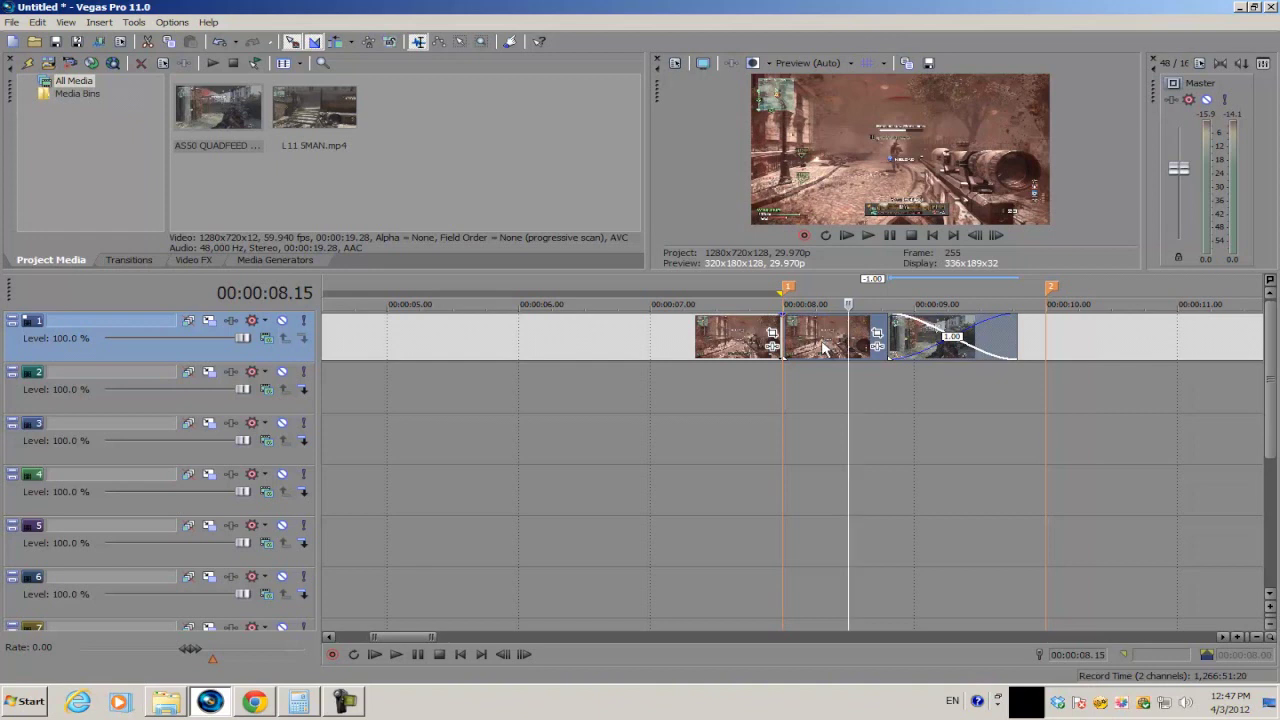
{"action": "mouse_move", "coordinate": [824, 346]}
{"action": "left_mouse_down"}
{"action": "mouse_move", "coordinate": [823, 383]}
{"action": "mouse_move", "coordinate": [836, 380]}
{"action": "mouse_move", "coordinate": [832, 546]}
{"action": "mouse_move", "coordinate": [812, 488]}
{"action": "mouse_move", "coordinate": [800, 488]}
{"action": "mouse_move", "coordinate": [790, 590]}
{"action": "left_mouse_up"}
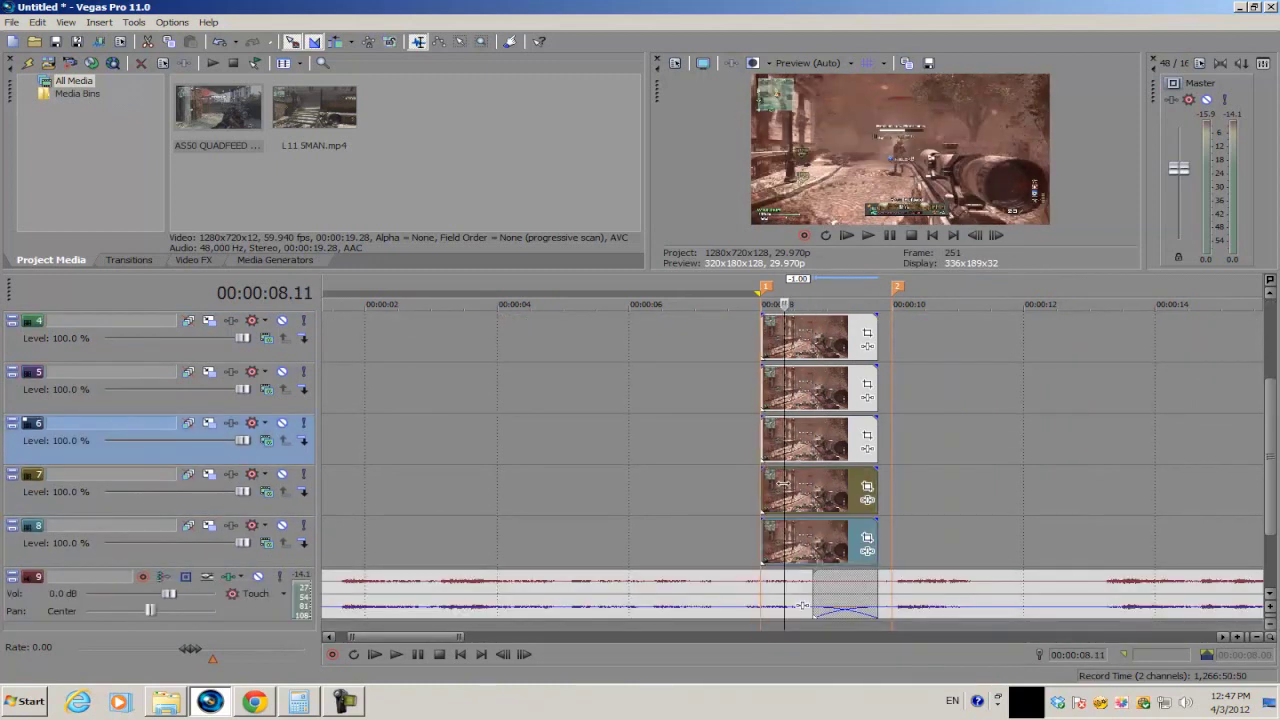
{"action": "scroll", "coordinate": [406, 350], "scroll_direction": "up", "scroll_amount": 5}
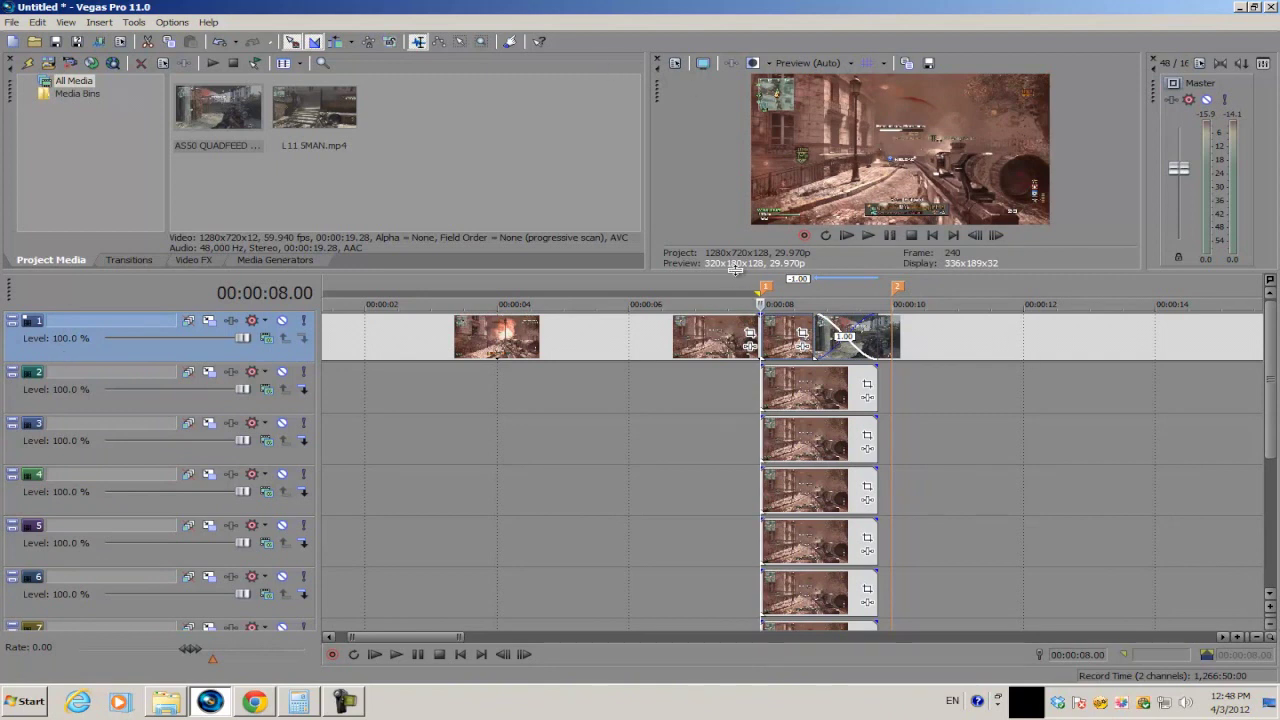
Open Track Motion for track 1 and add a position keyframe at the 00:00:08.00 split point
{"action": "key", "text": "F11"}
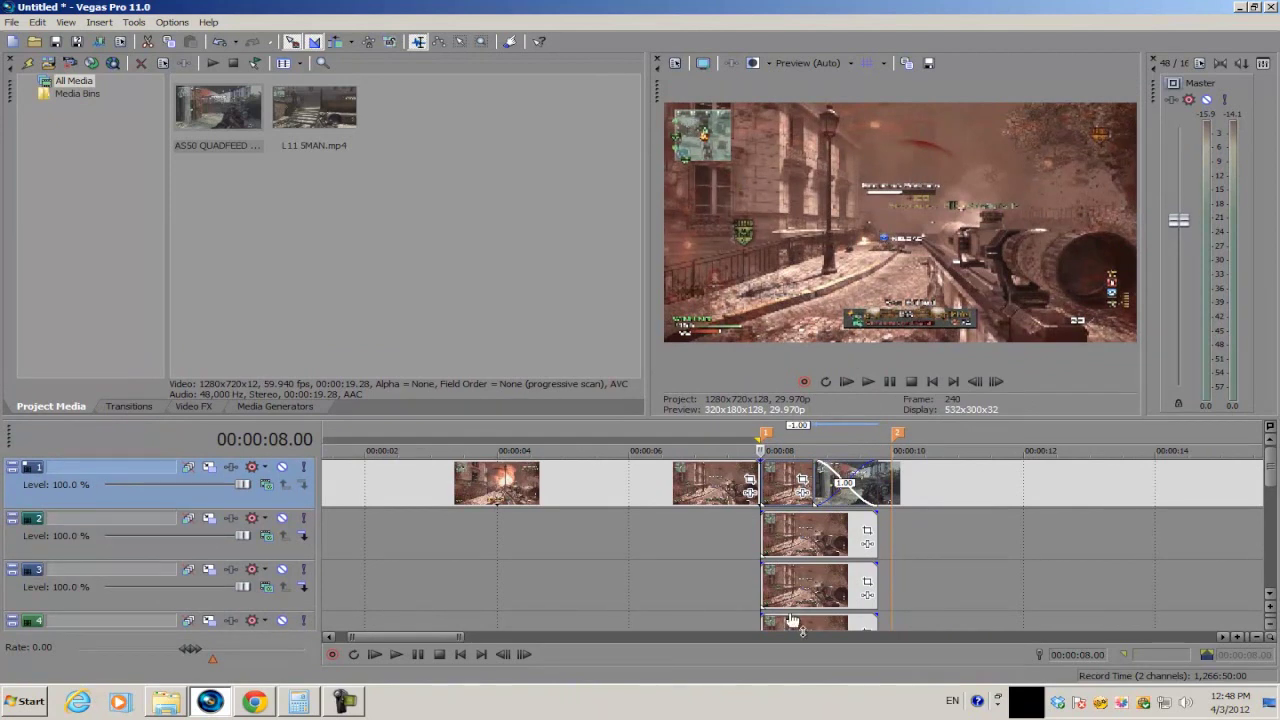
{"action": "scroll", "coordinate": [817, 503], "scroll_direction": "left", "scroll_amount": 1}
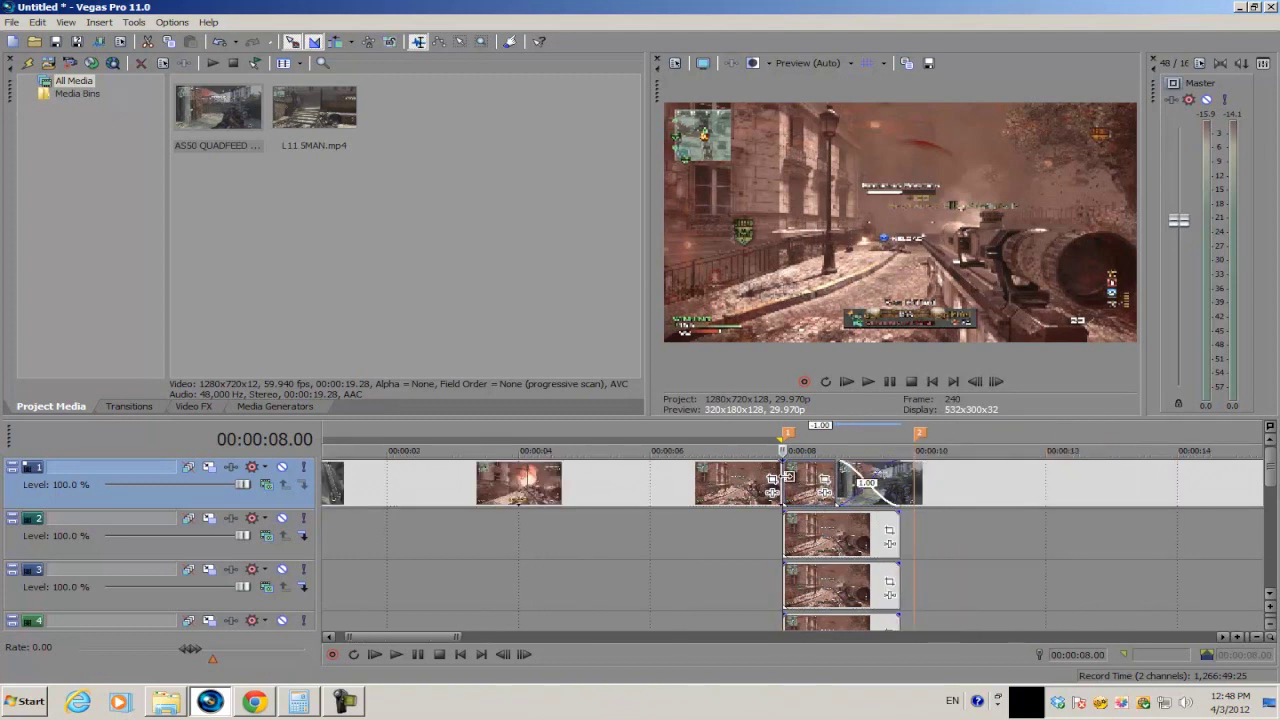
{"action": "scroll", "coordinate": [777, 490], "scroll_direction": "up", "scroll_amount": 4}
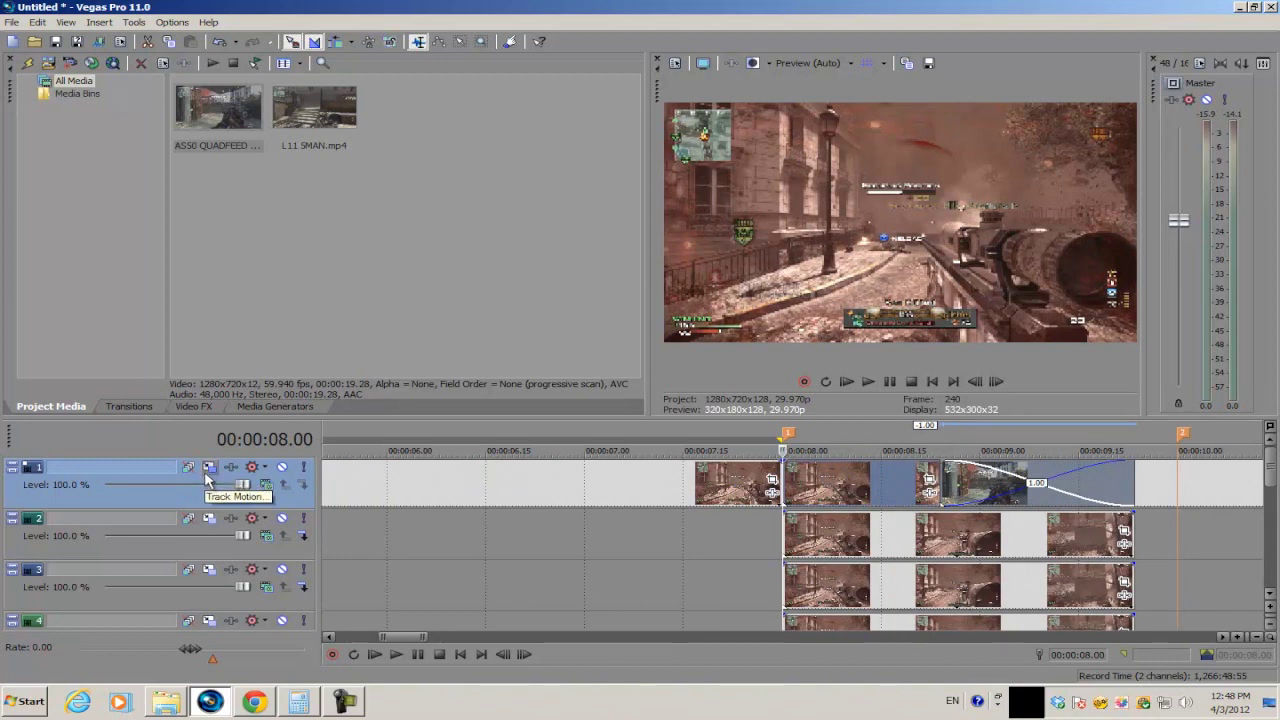
{"action": "left_click", "coordinate": [208, 468]}
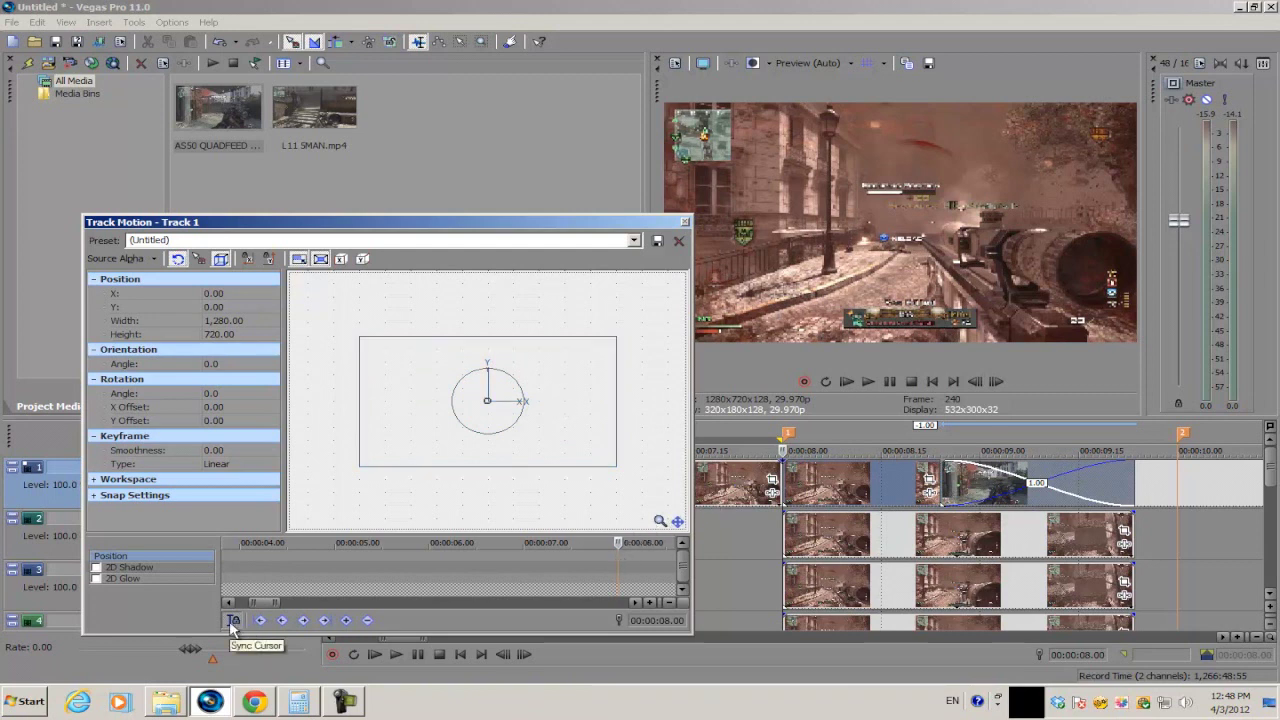
{"action": "left_click", "coordinate": [831, 484]}
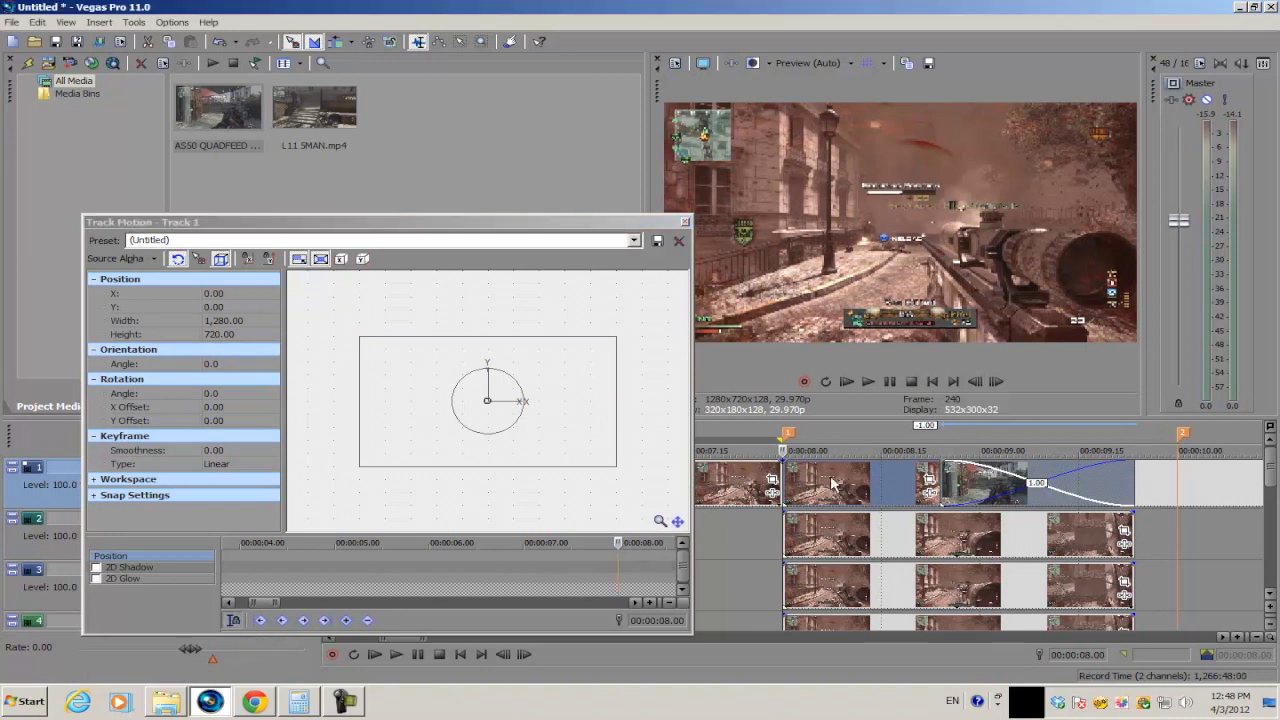
{"action": "left_click", "coordinate": [831, 484]}
{"action": "left_click", "coordinate": [787, 472]}
{"action": "left_click", "coordinate": [345, 621]}
Add another track 1 motion keyframe one frame earlier at 00:00:07.29, and reselect the keyframe at 00:00:08.00
{"action": "scroll", "coordinate": [607, 552], "scroll_direction": "up", "scroll_amount": 3}
{"action": "left_click_drag", "start_coordinate": [440, 542], "coordinate": [415, 543]}
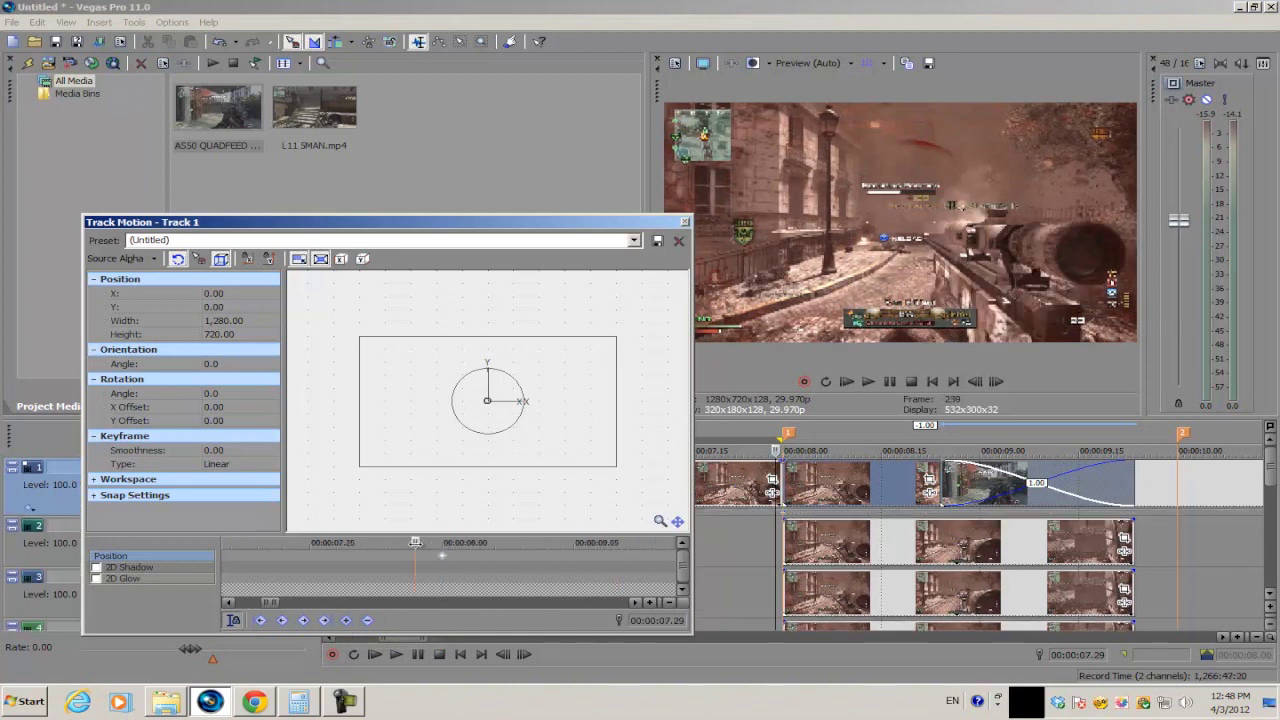
{"action": "left_click", "coordinate": [346, 621]}
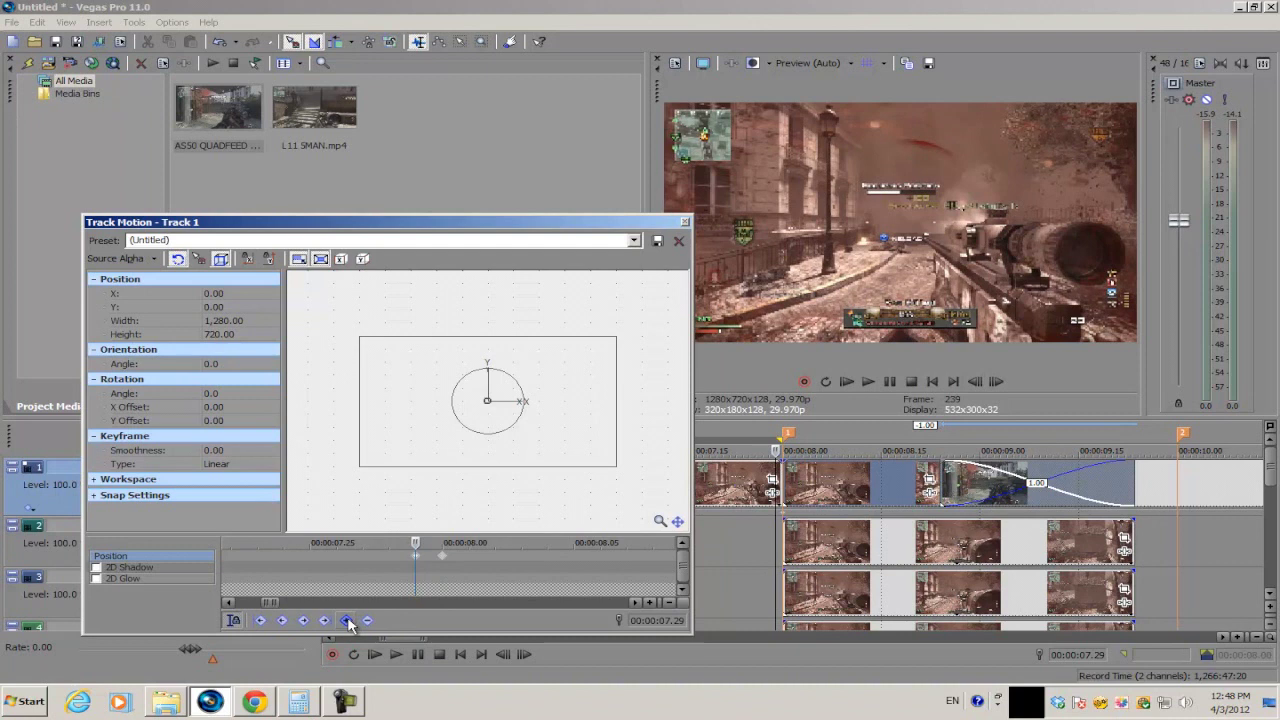
{"action": "left_click", "coordinate": [446, 562]}
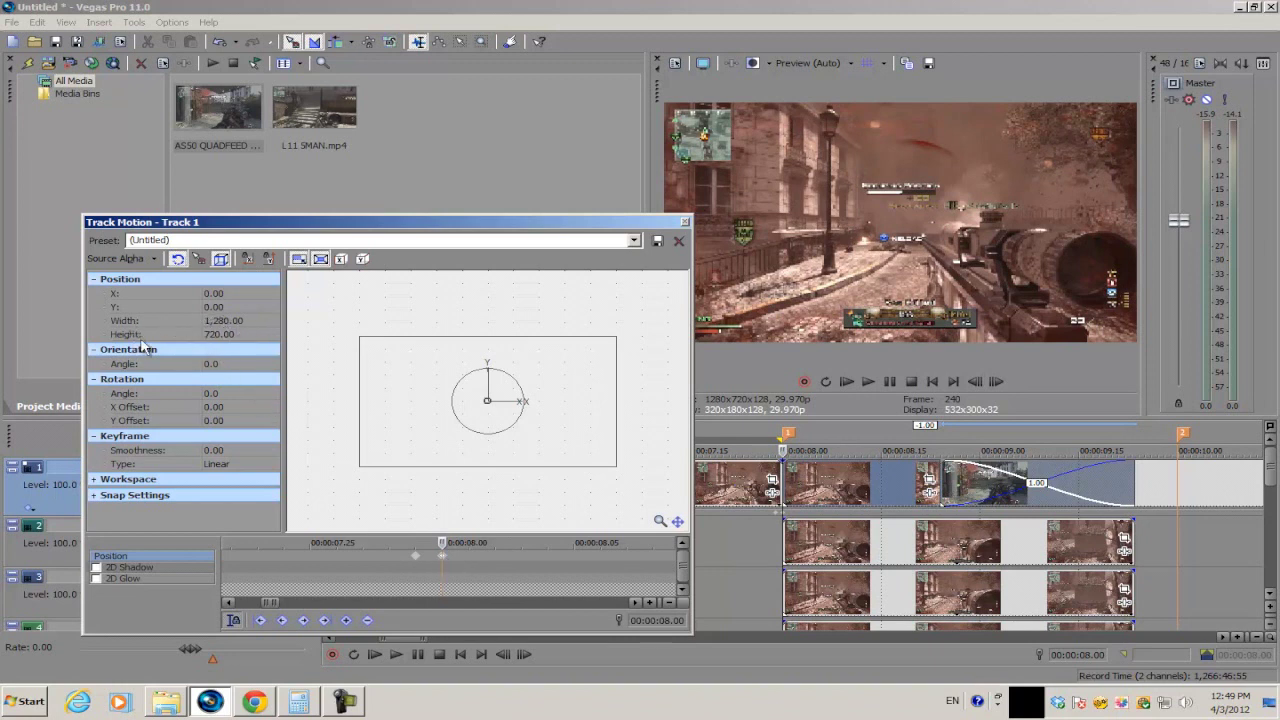
Switch to Calculator and divide the frame width of 1280 by 3
{"action": "left_click", "coordinate": [298, 701]}
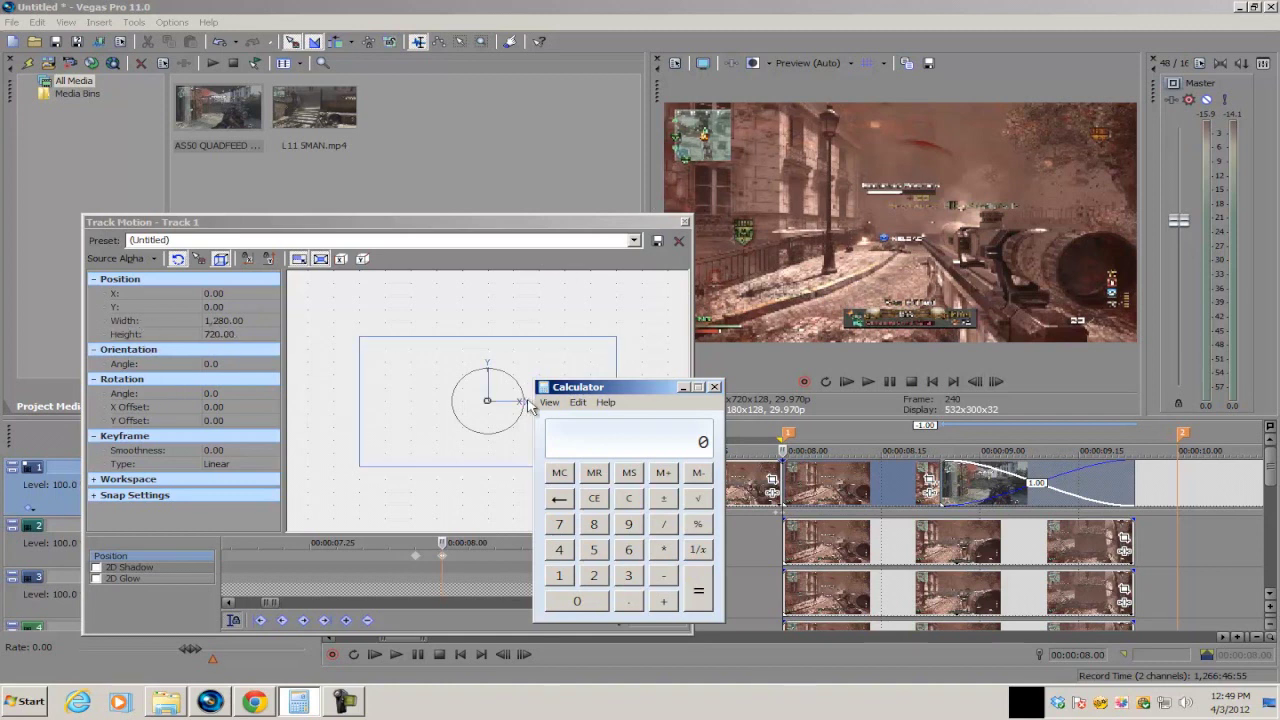
{"action": "left_click", "coordinate": [559, 576]}
{"action": "left_click", "coordinate": [597, 578]}
{"action": "left_click", "coordinate": [595, 526]}
{"action": "left_click", "coordinate": [597, 601]}
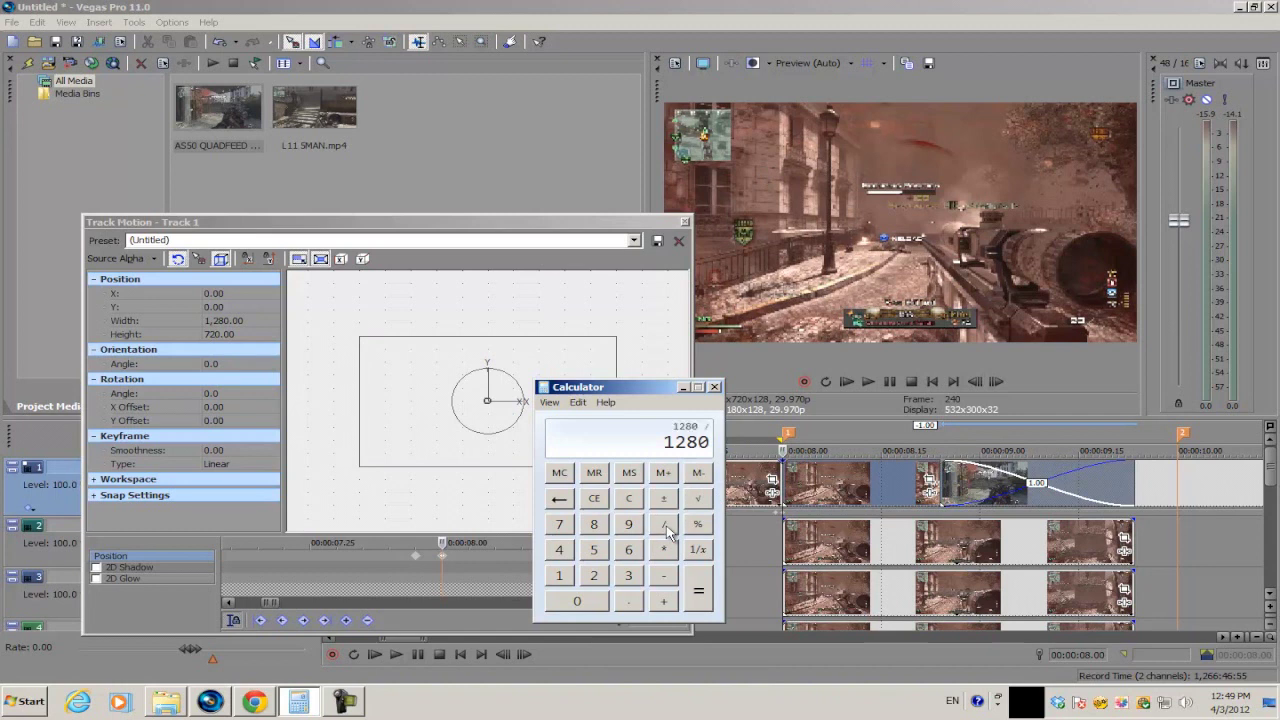
{"action": "left_click", "coordinate": [628, 576]}
{"action": "left_click", "coordinate": [698, 590]}
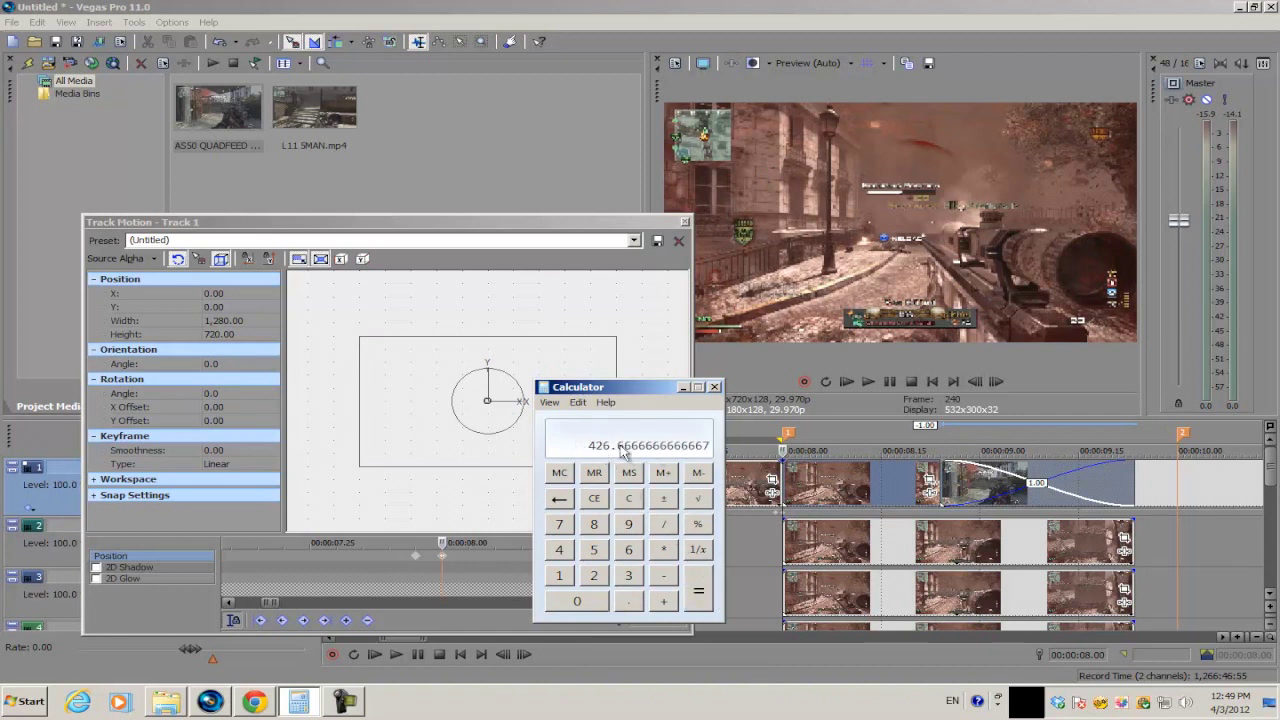
Set track 1's motion width to 426 at the 00:00:08.00 keyframe and close its Track Motion settings
{"action": "double_click", "coordinate": [220, 321]}
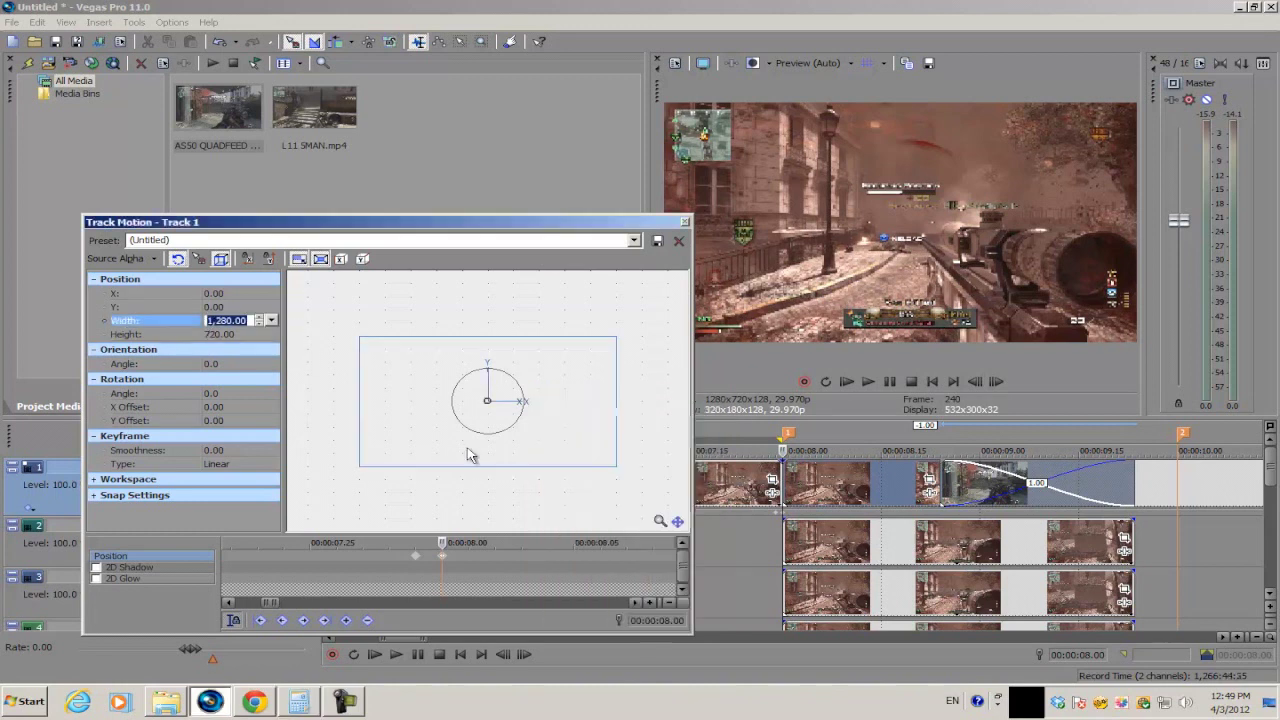
{"action": "type", "text": "426"}
{"action": "key", "text": "Return"}
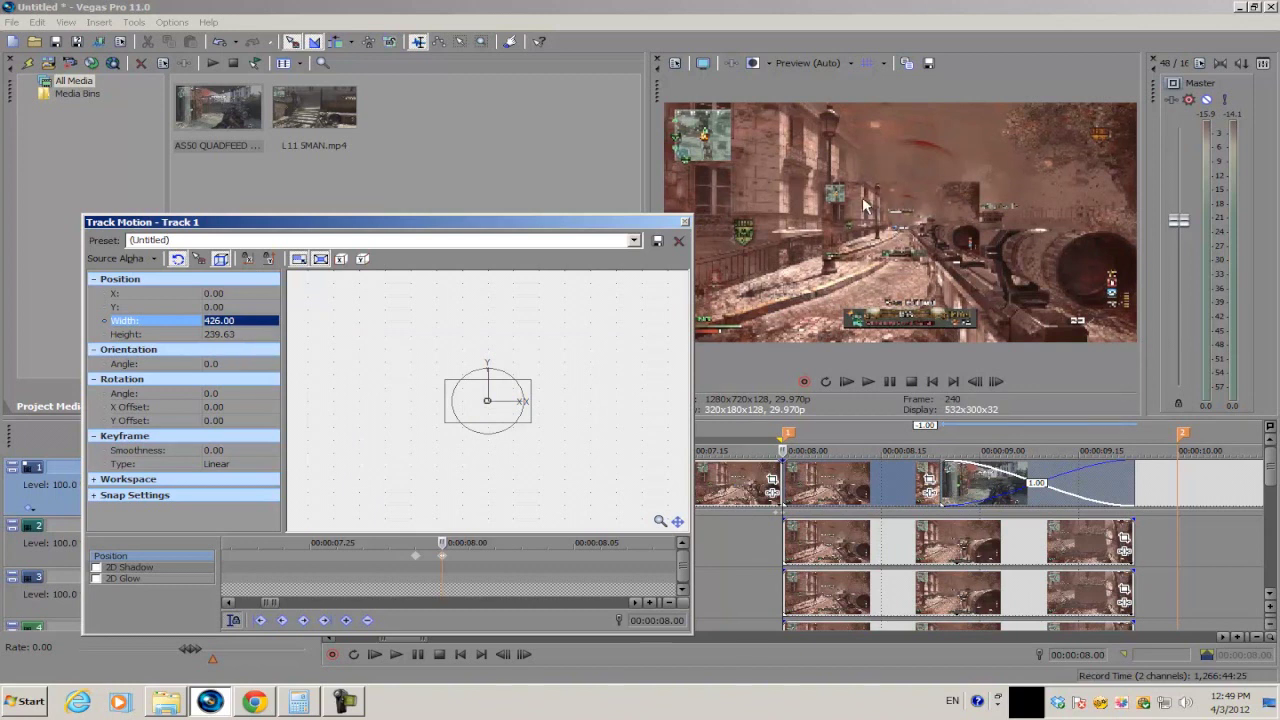
{"action": "left_click", "coordinate": [684, 221]}
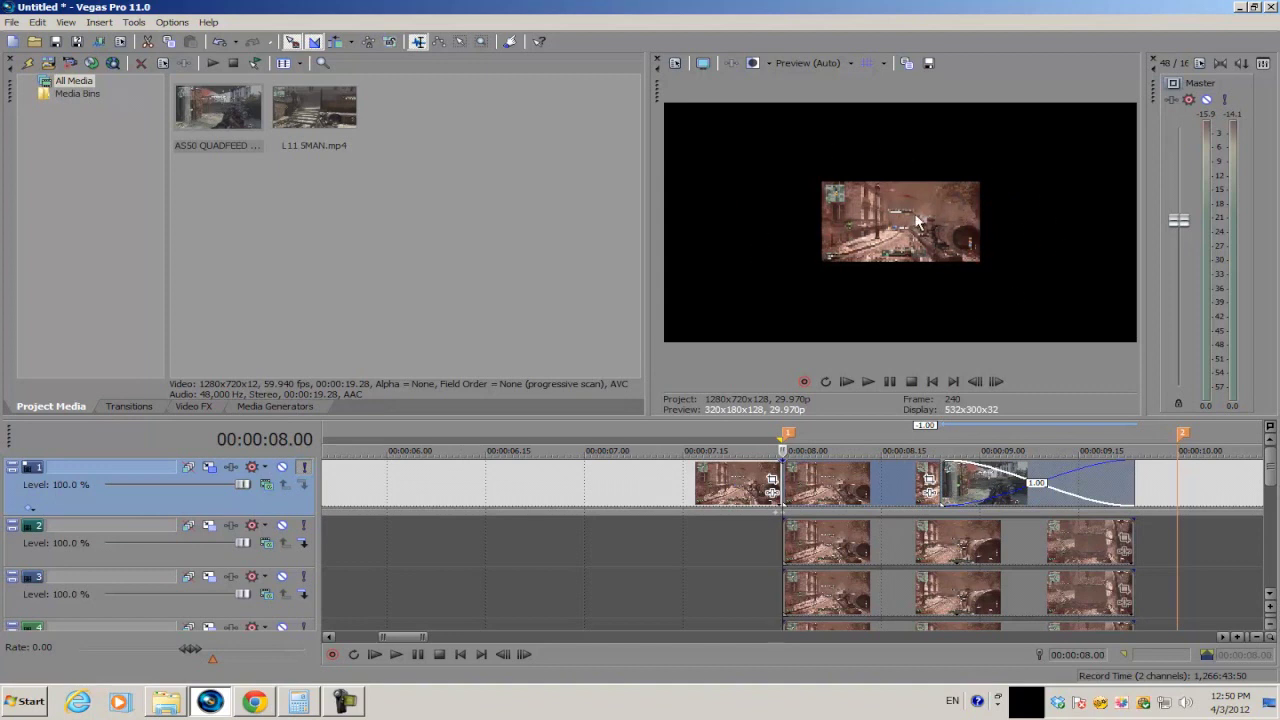
Solo track 2 and add a Track Motion keyframe for it at 00:00:08.00
{"action": "left_click", "coordinate": [240, 530]}
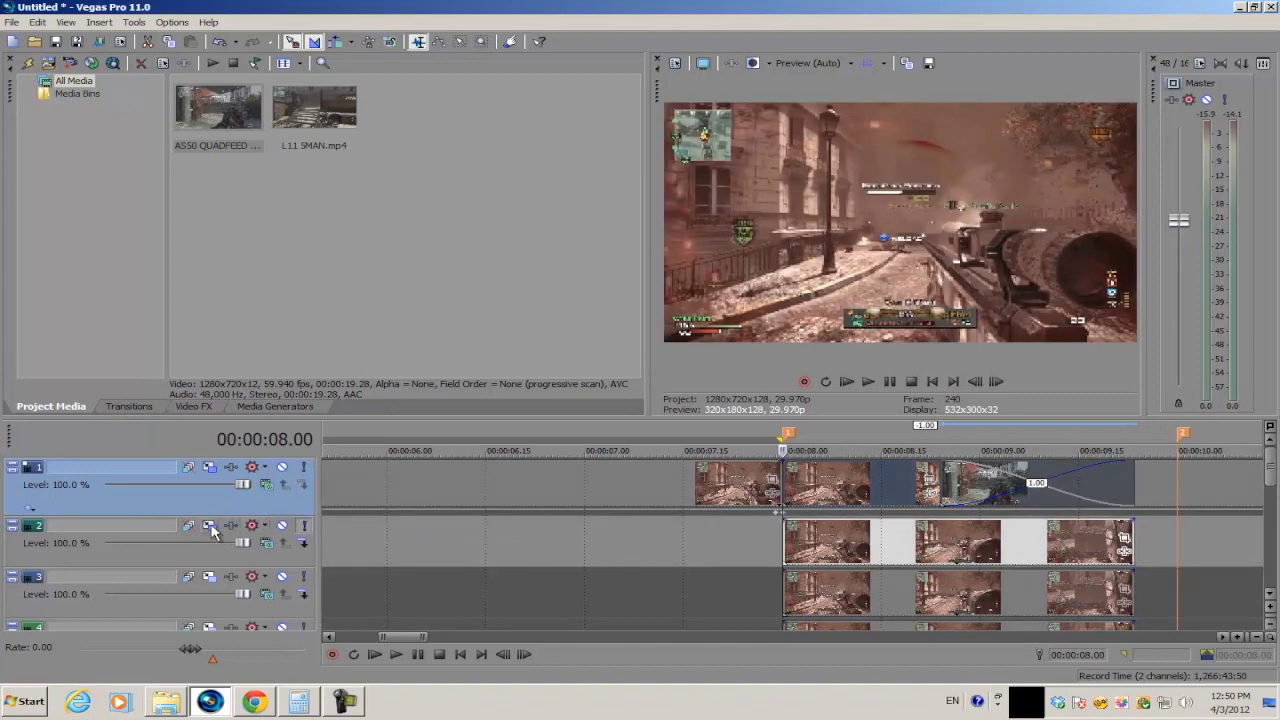
{"action": "left_click", "coordinate": [209, 525]}
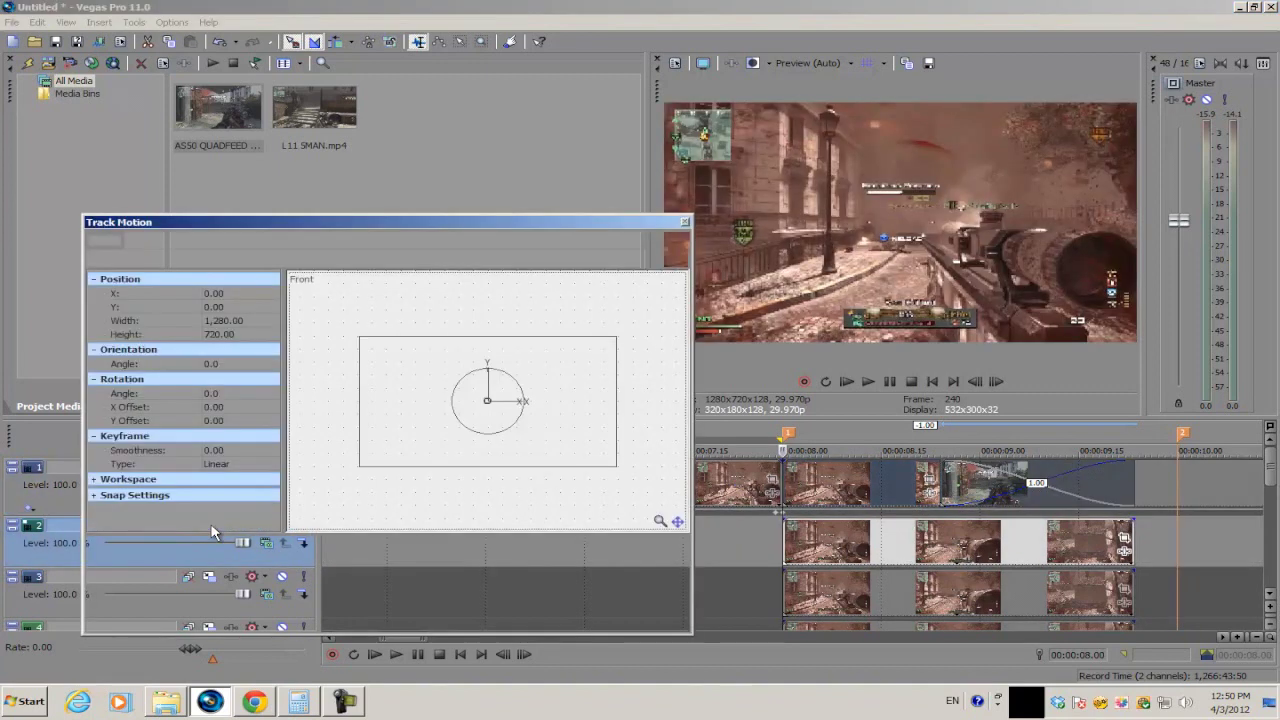
{"action": "left_click", "coordinate": [786, 535]}
{"action": "left_click", "coordinate": [345, 621]}
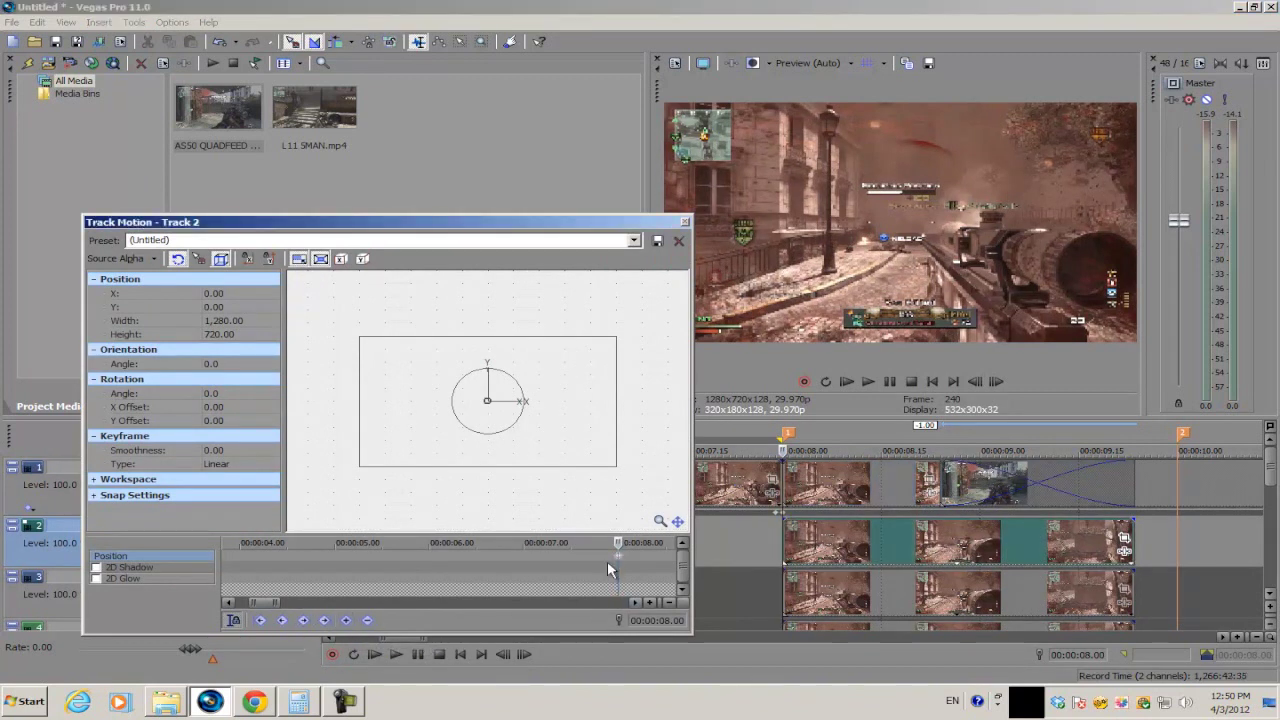
{"action": "scroll", "coordinate": [630, 568], "scroll_direction": "up", "scroll_amount": 4}
{"action": "scroll", "coordinate": [460, 561], "scroll_direction": "up", "scroll_amount": 2}
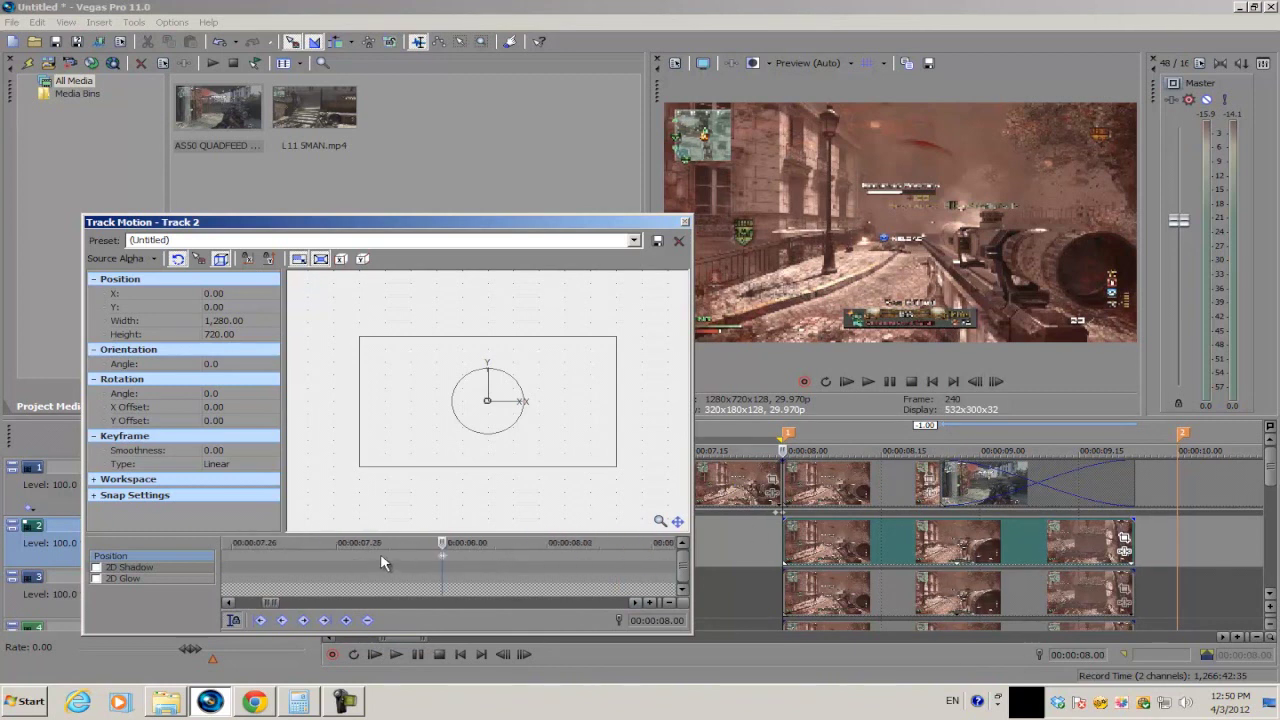
{"action": "scroll", "coordinate": [468, 550], "scroll_direction": "down", "scroll_amount": 2}
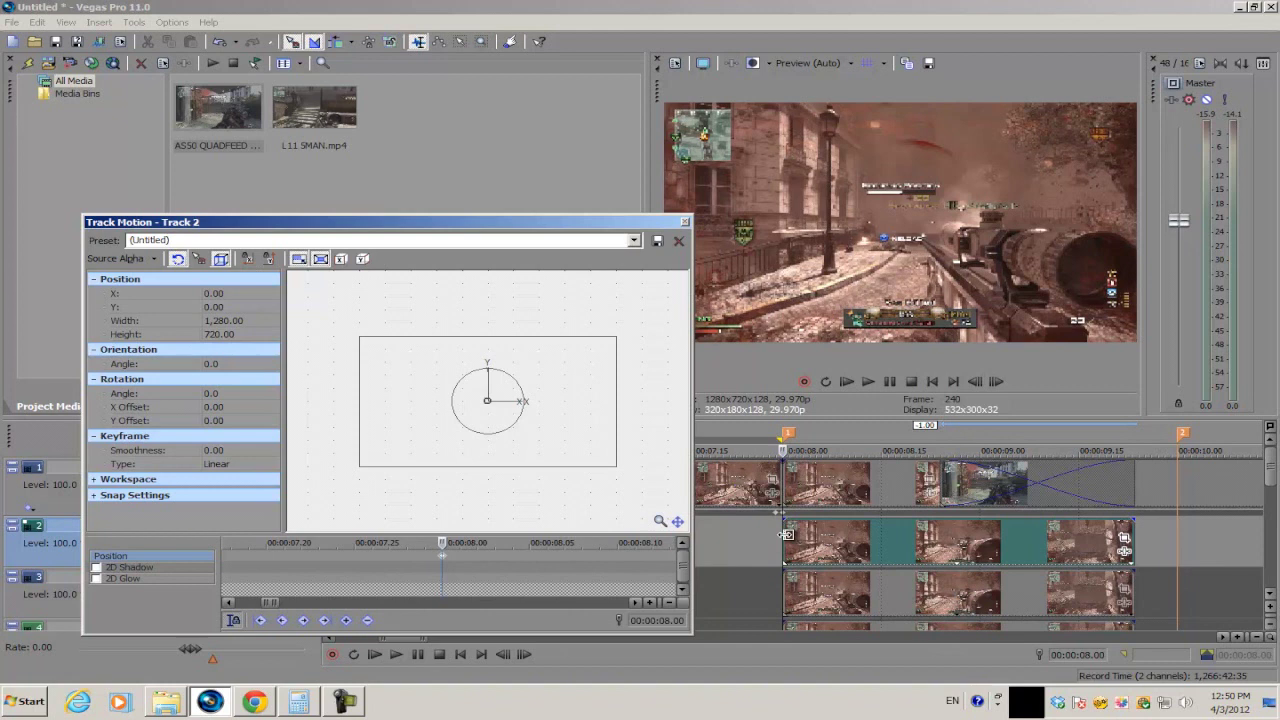
{"action": "left_click", "coordinate": [787, 535]}
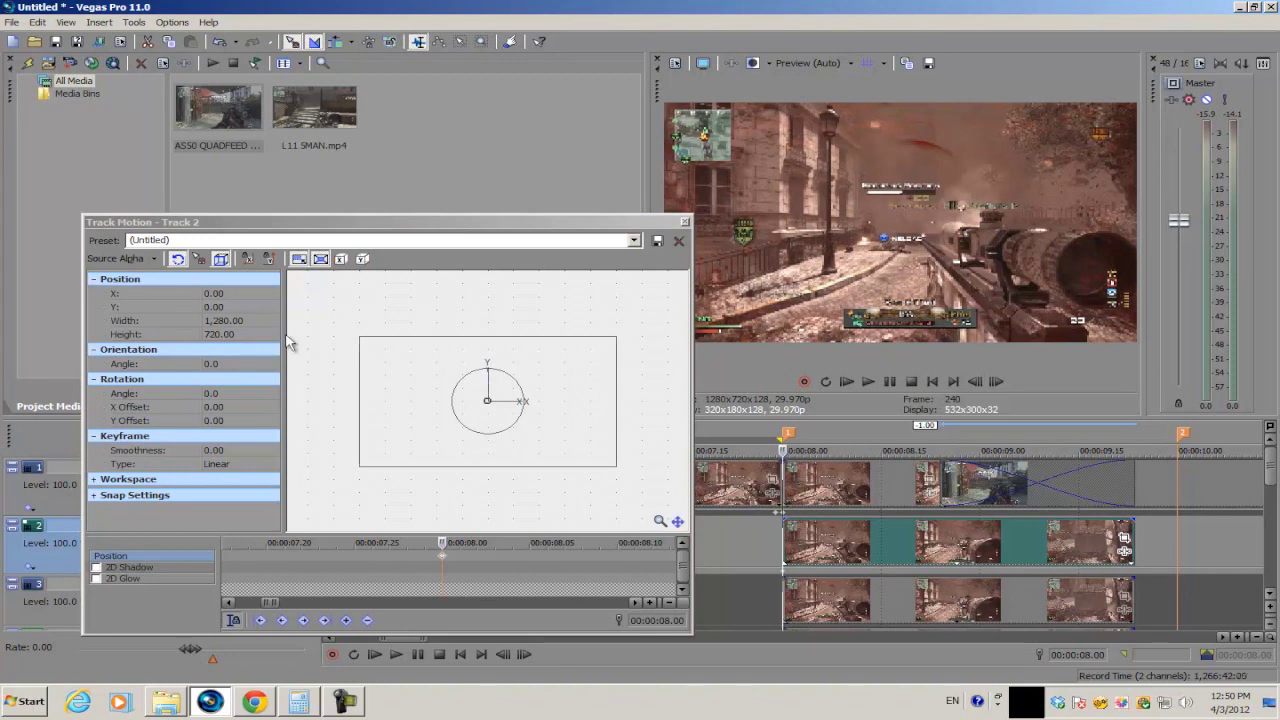
Set track 2's motion width to 426 at the 00:00:08.00 keyframe
{"action": "double_click", "coordinate": [225, 320]}
{"action": "type", "text": "4"}
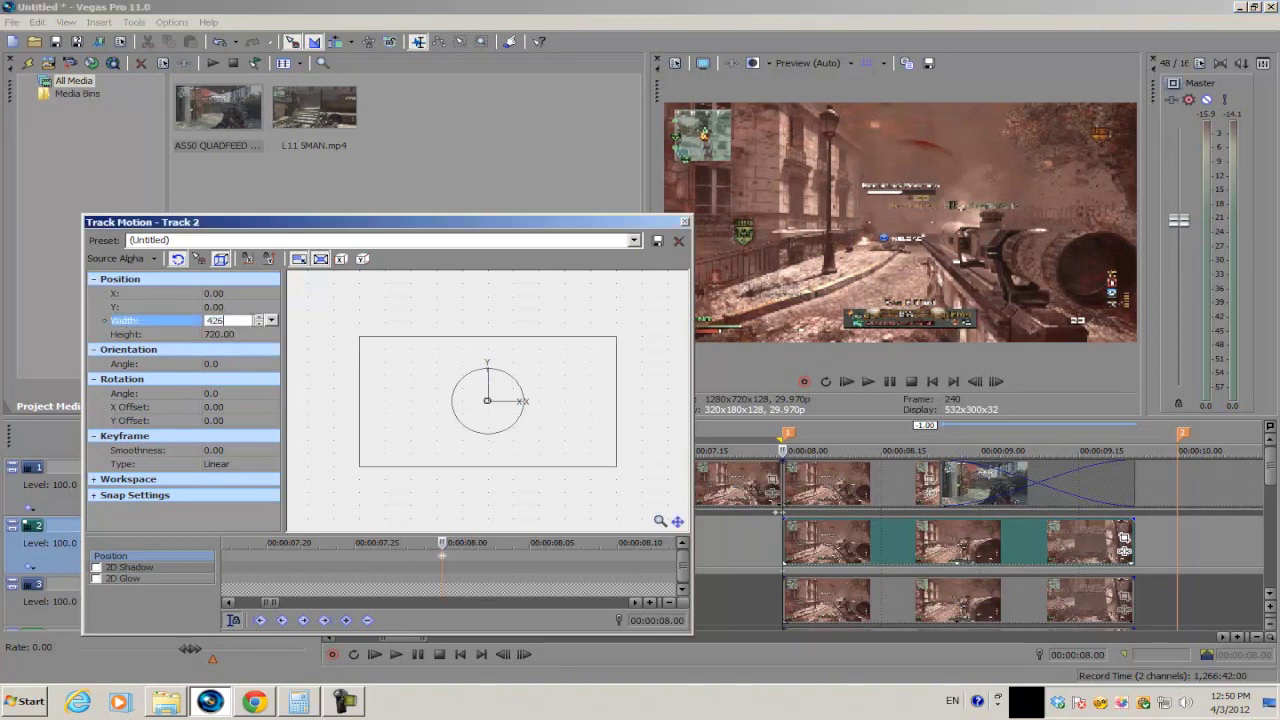
{"action": "type", "text": "26"}
{"action": "key", "text": "Return"}
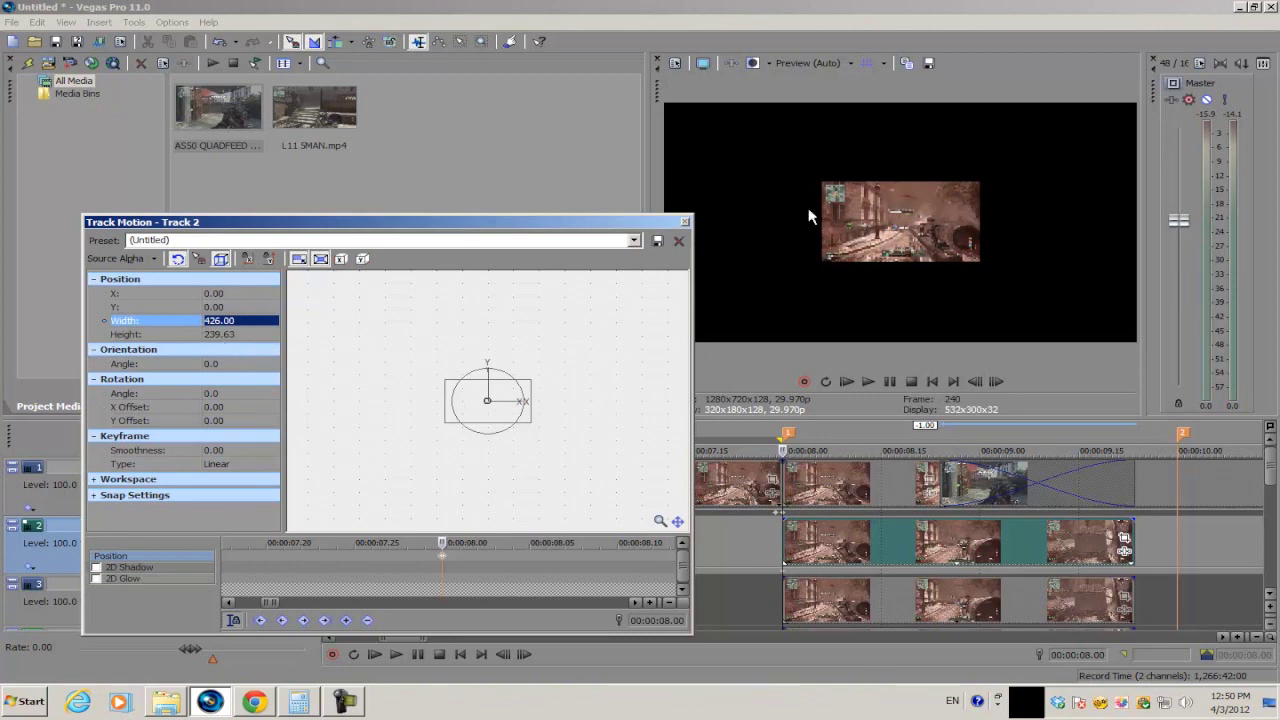
Move track 2's frame upward at 00:00:08.00, trying a Y position of 100 before setting it to 240
{"action": "left_click", "coordinate": [214, 307]}
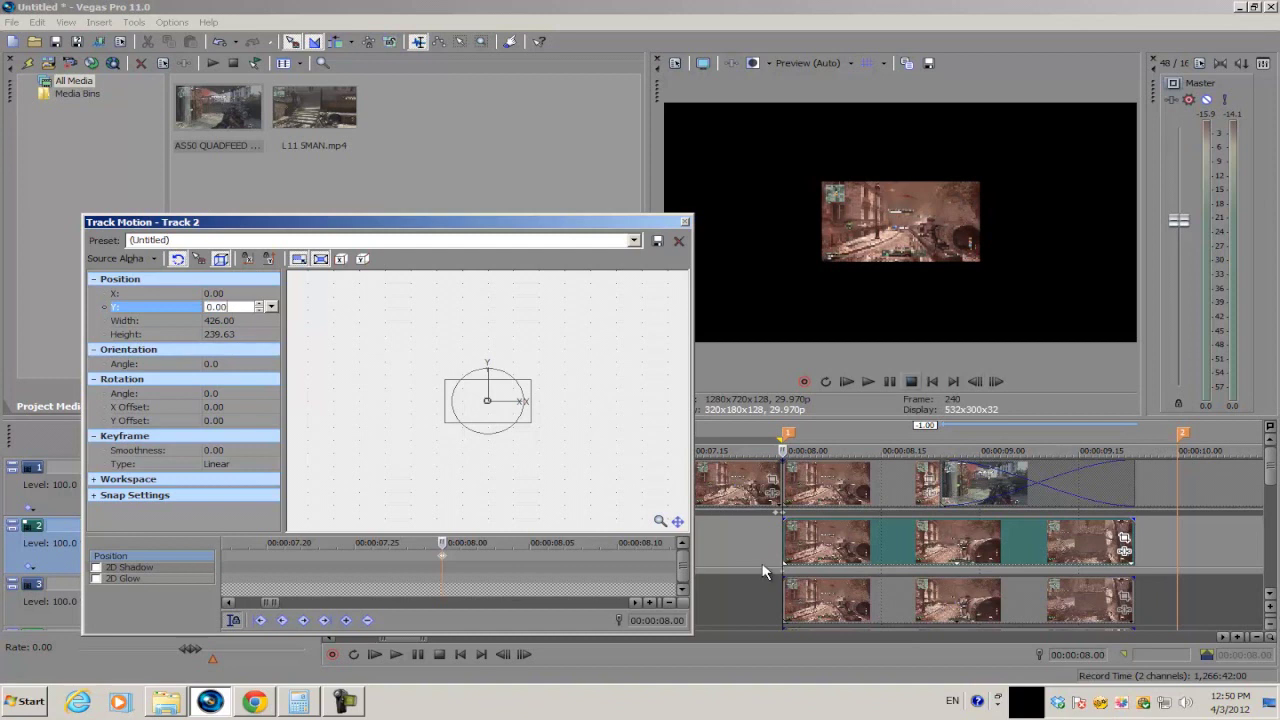
{"action": "left_click", "coordinate": [788, 544]}
{"action": "left_click", "coordinate": [213, 310]}
{"action": "left_click", "coordinate": [246, 306]}
{"action": "key", "text": "Return"}
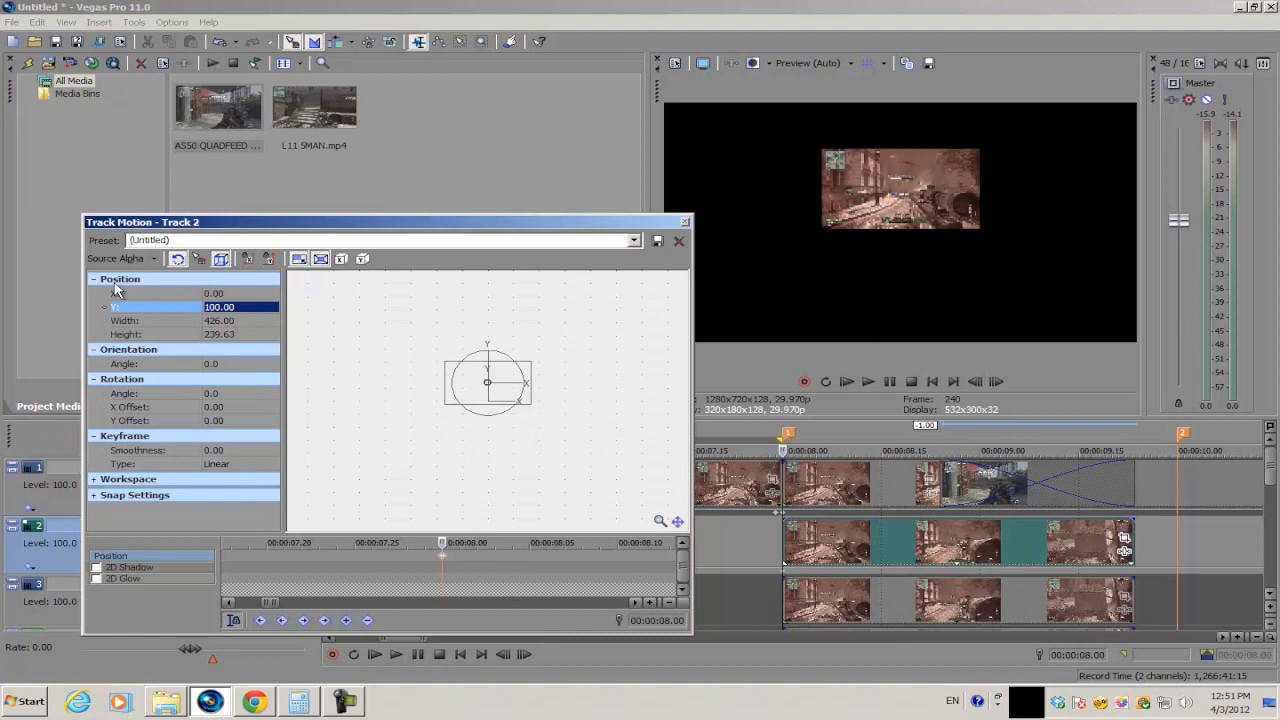
{"action": "type", "text": "23"}
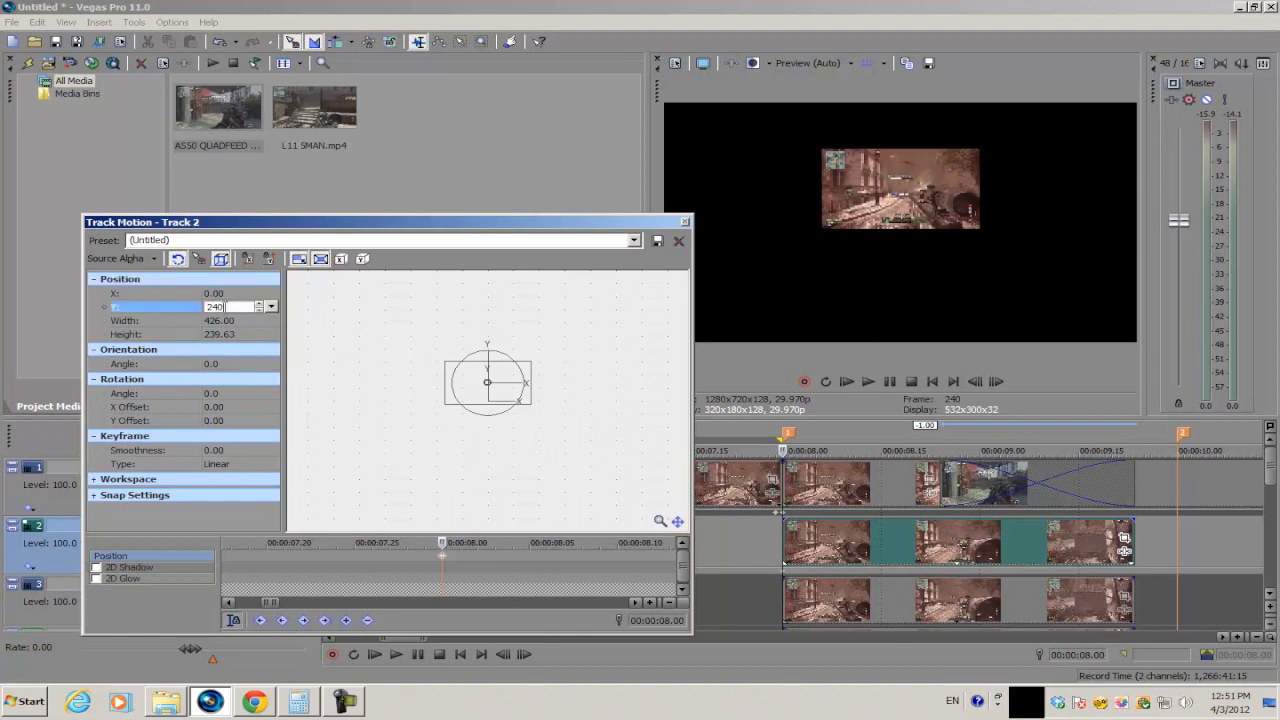
{"action": "key", "text": "Return"}
Try Y positions of 230 and 235 for track 2, and restore the value to 240
{"action": "type", "text": "230"}
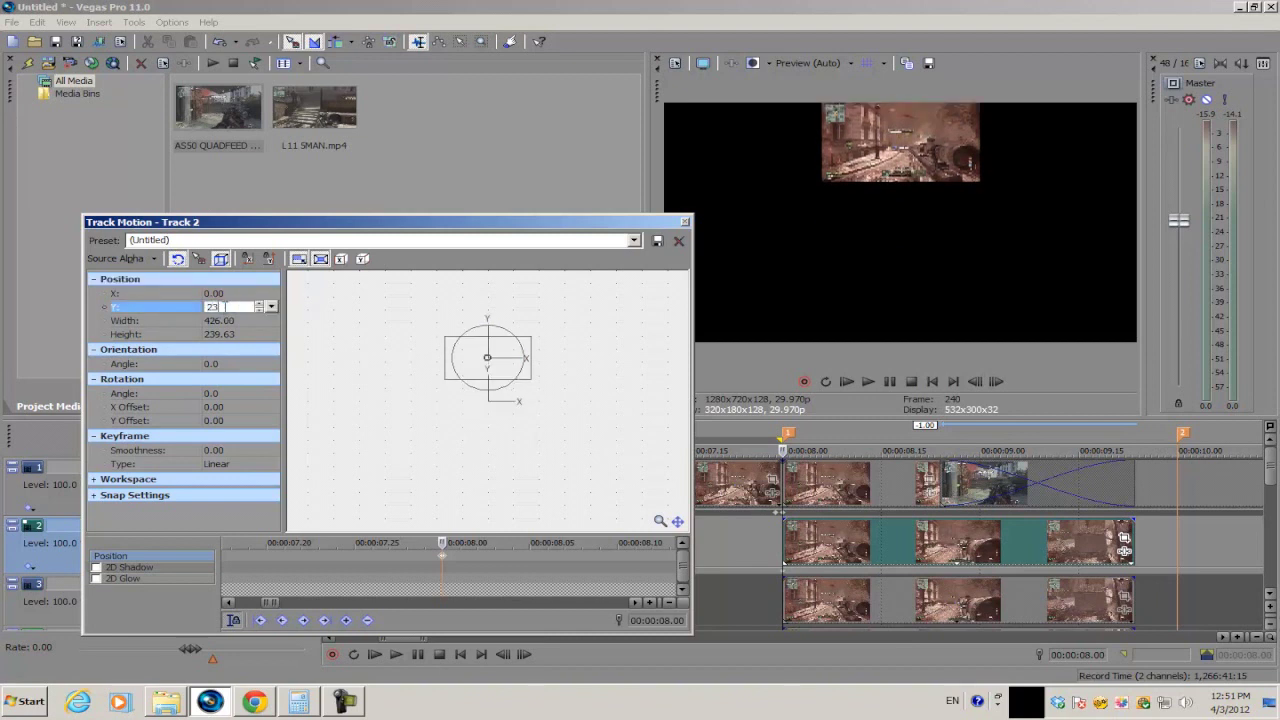
{"action": "key", "text": "Return"}
{"action": "type", "text": "235"}
{"action": "key", "text": "Return"}
{"action": "left_click", "coordinate": [215, 310]}
{"action": "type", "text": "2"}
{"action": "key", "text": "Return"}
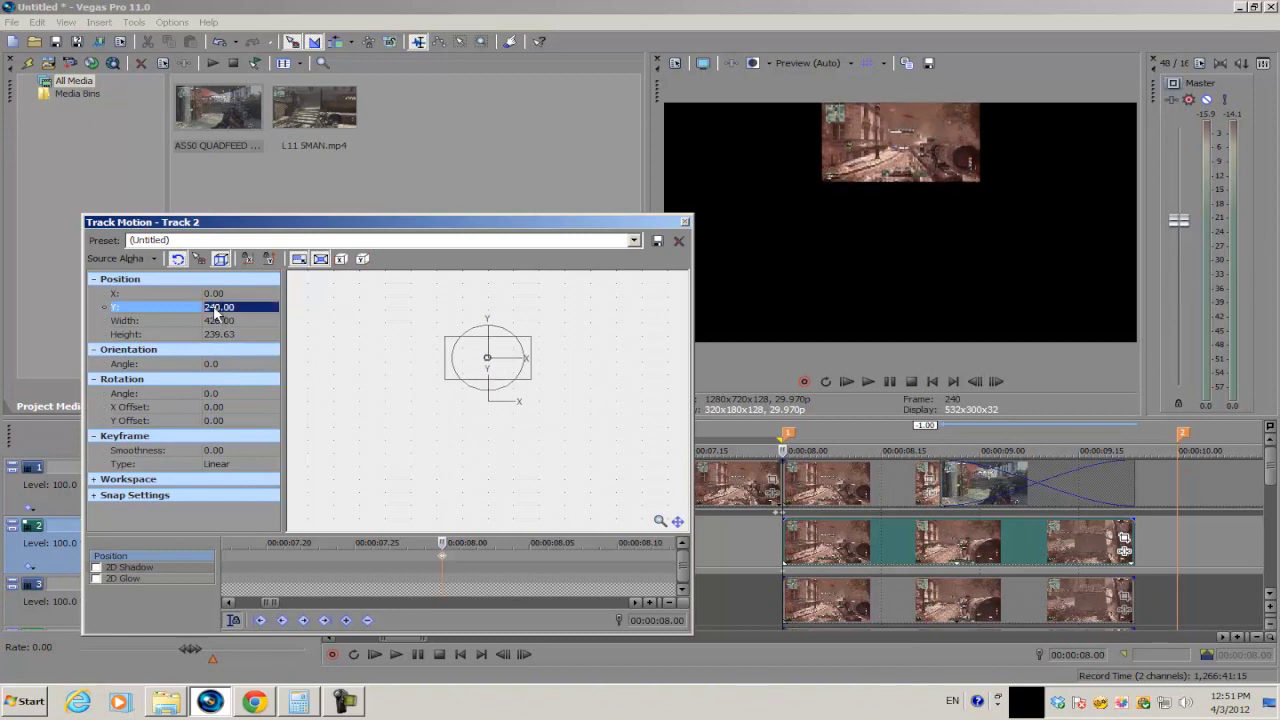
Close track 2's motion settings and temporarily solo tracks 1 and 2 to check how their reduced frames line up
{"action": "left_click", "coordinate": [685, 221]}
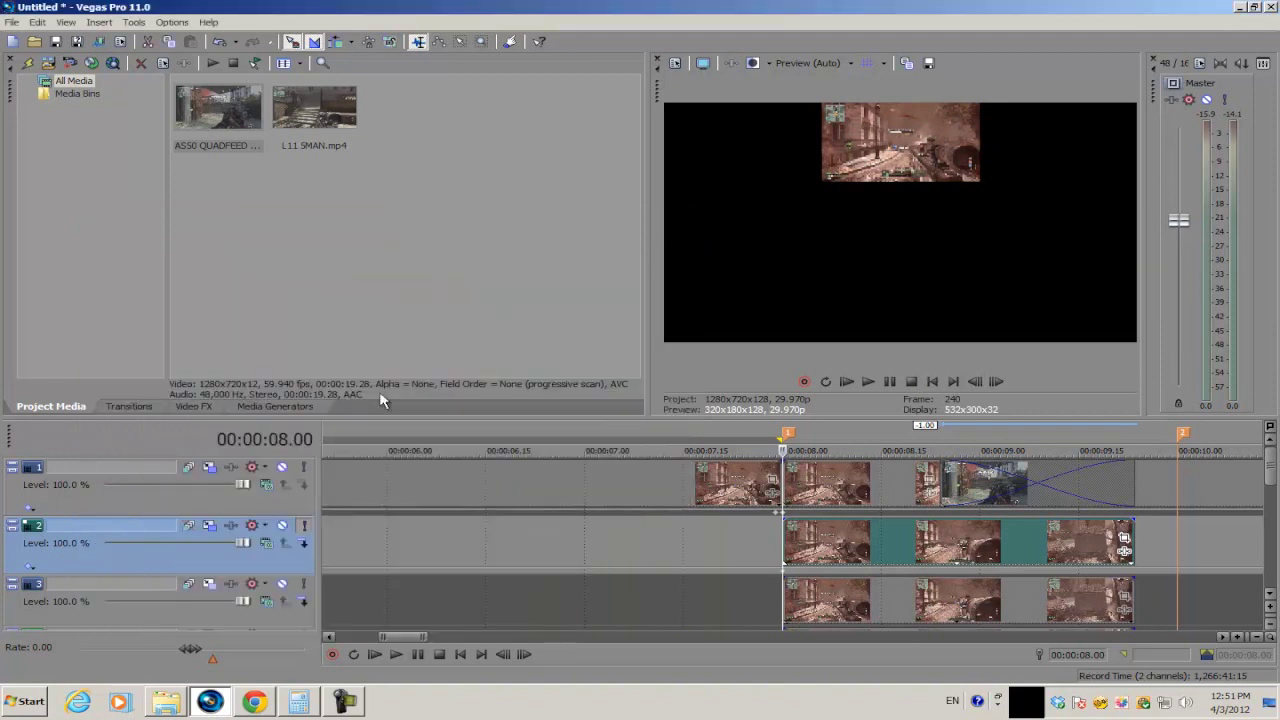
{"action": "left_click", "coordinate": [305, 527]}
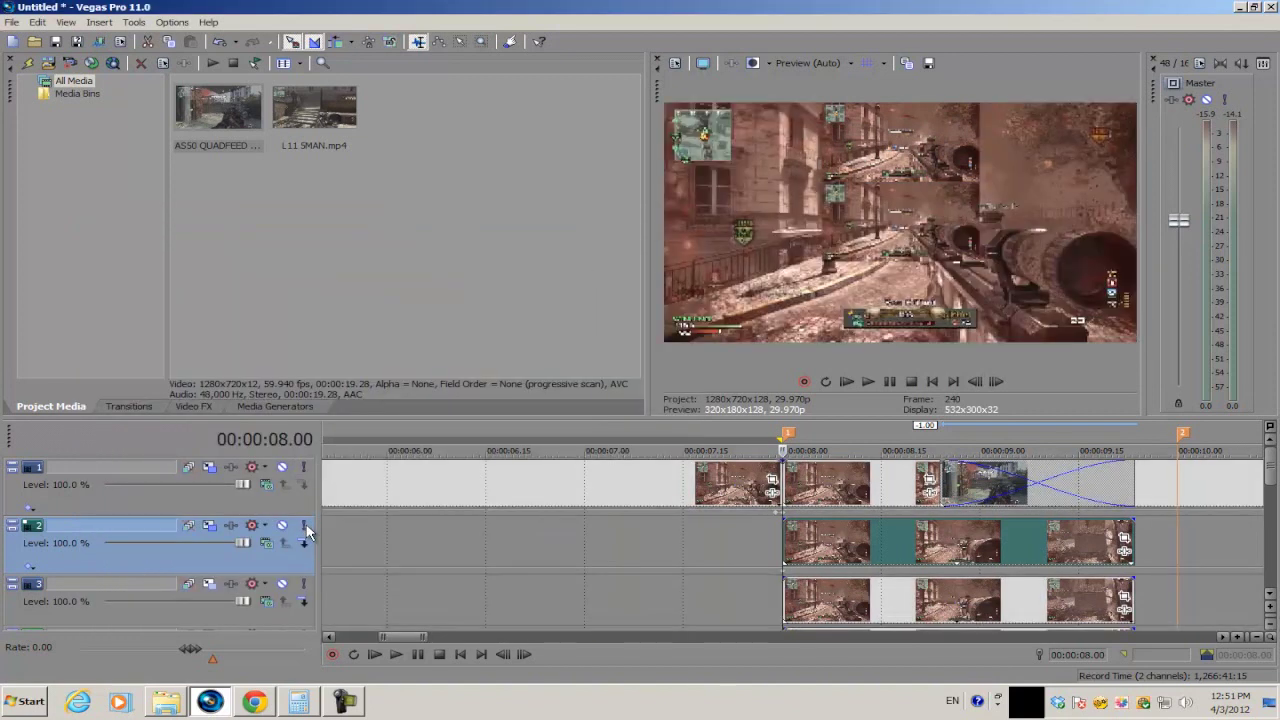
{"action": "left_click", "coordinate": [305, 528]}
{"action": "left_click", "coordinate": [305, 467]}
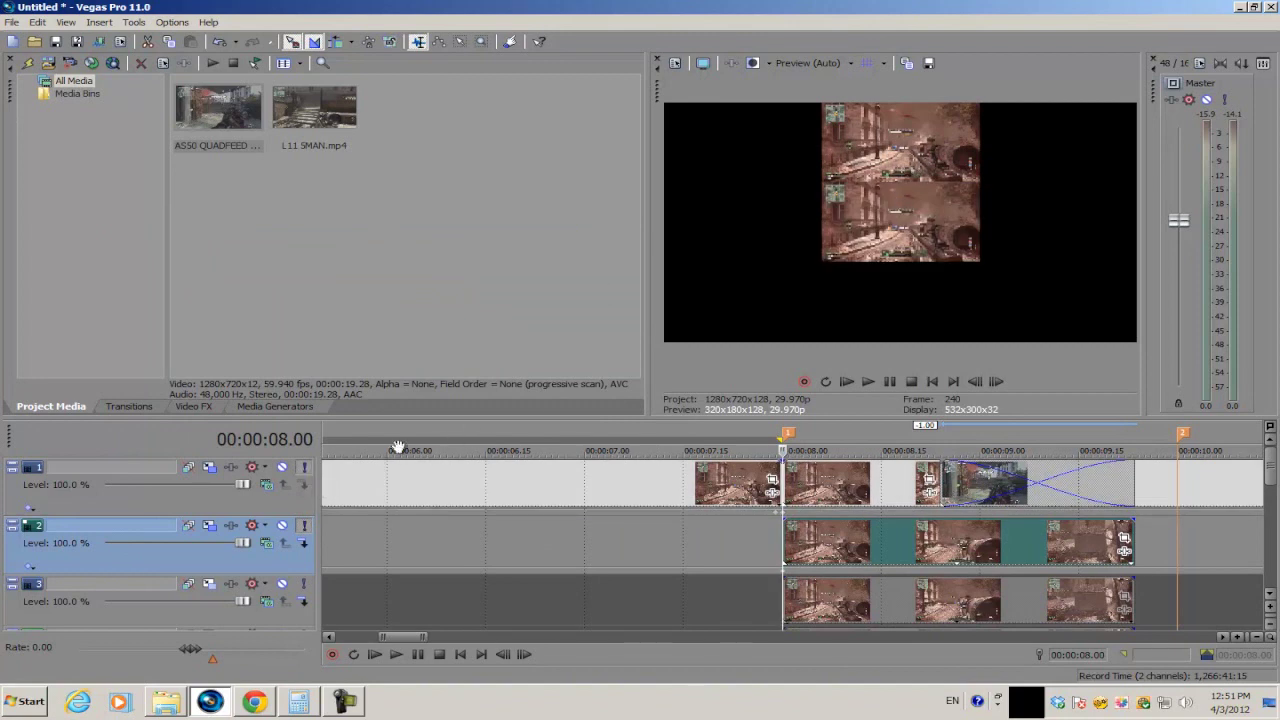
{"action": "left_click", "coordinate": [305, 468]}
{"action": "left_click", "coordinate": [303, 526]}
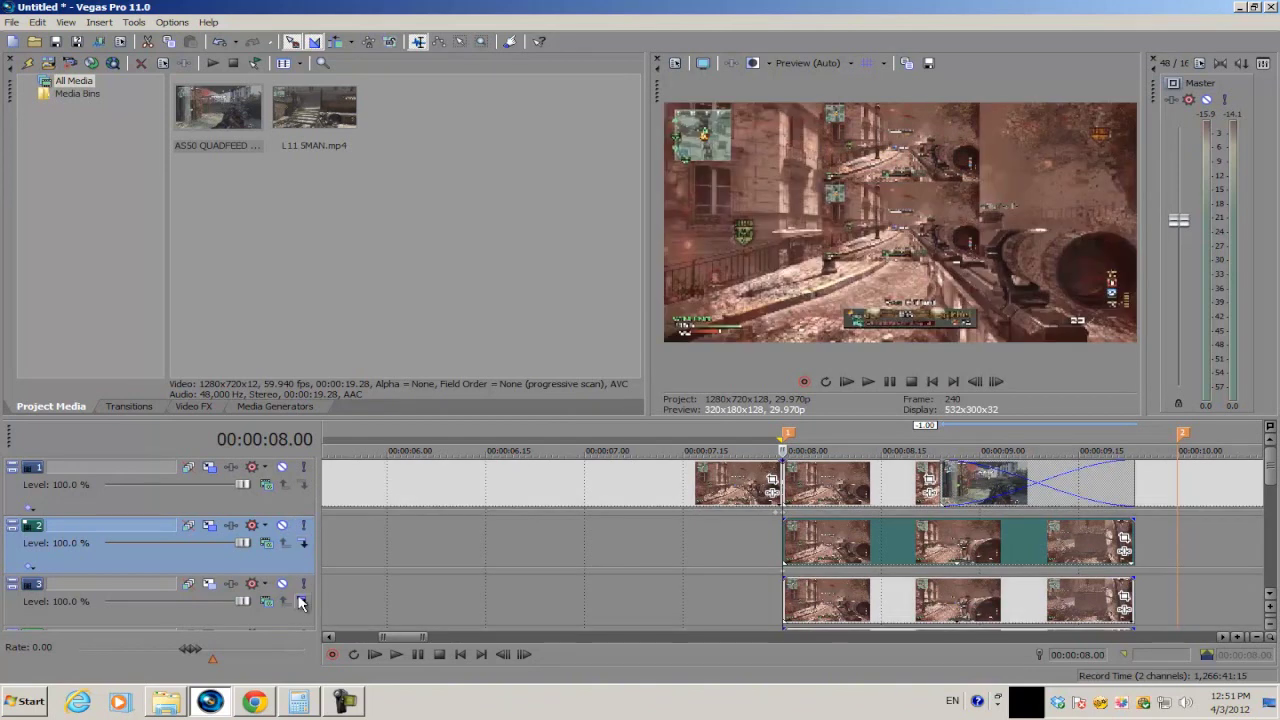
Set track 3's motion width to 426 at 00:00:08.00 and close its Track Motion settings
{"action": "left_click", "coordinate": [209, 586]}
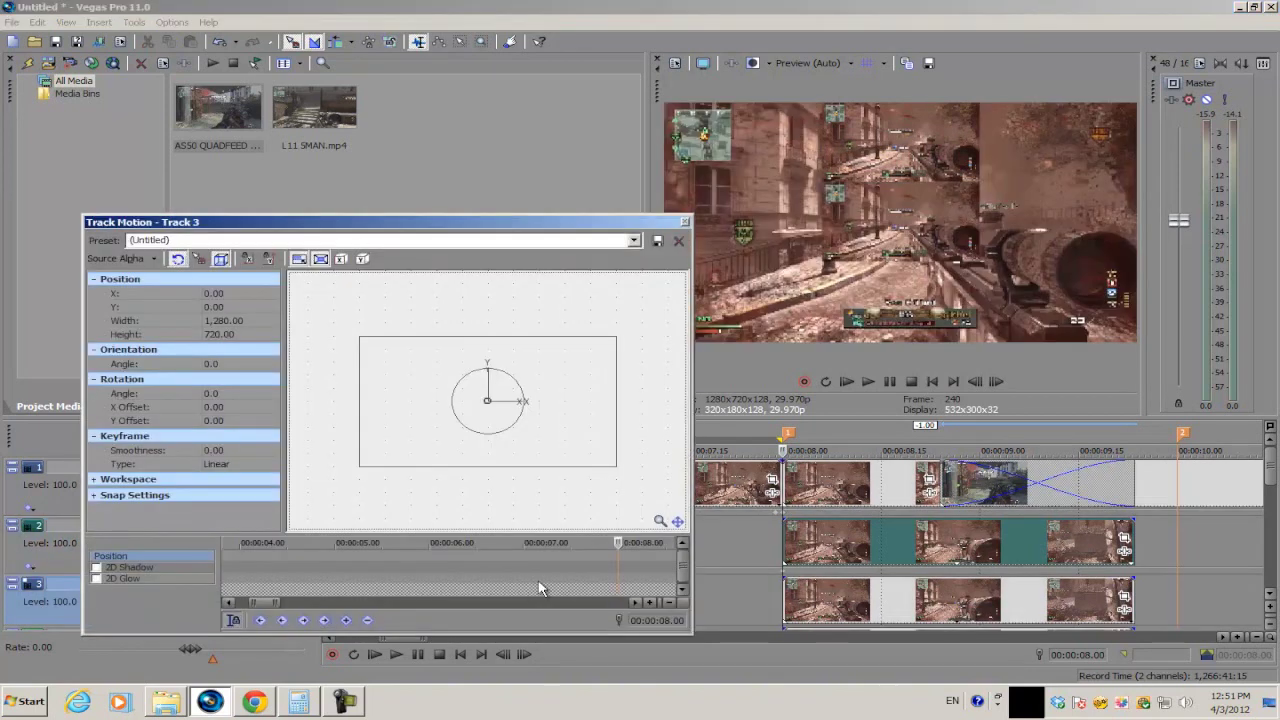
{"action": "left_click", "coordinate": [238, 318]}
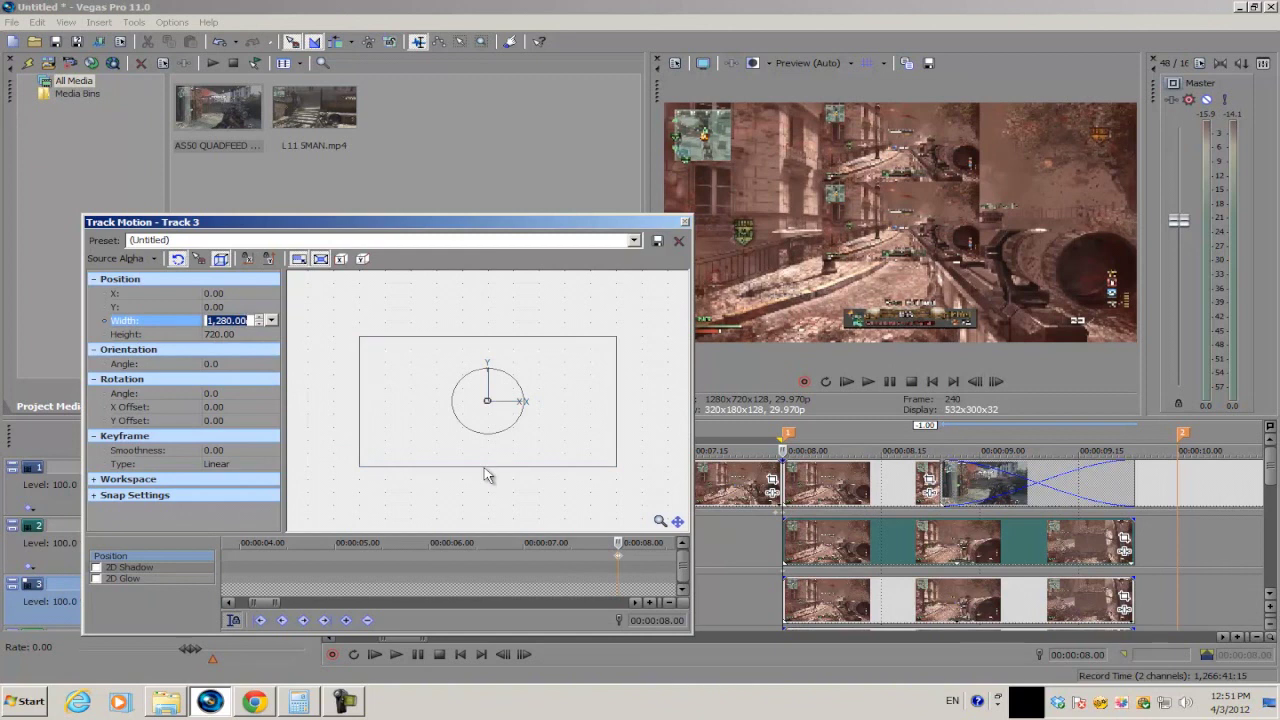
{"action": "type", "text": "426"}
{"action": "key", "text": "Return"}
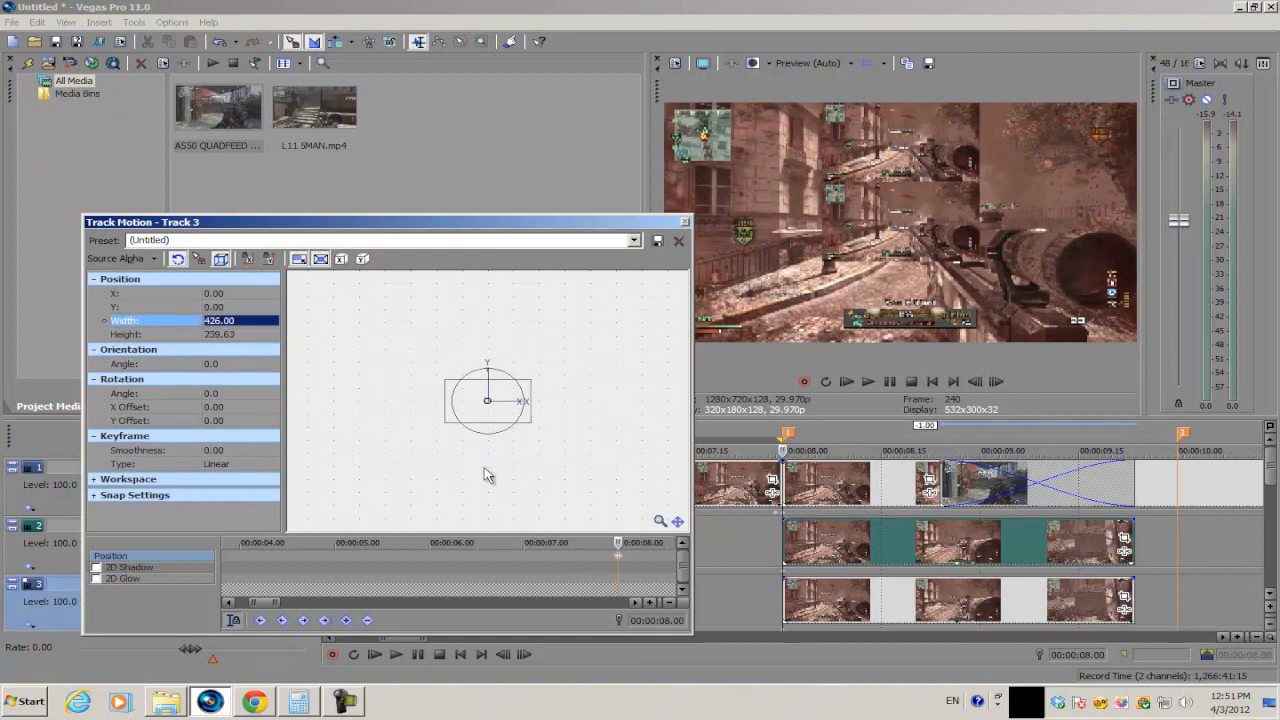
{"action": "left_click", "coordinate": [686, 222]}
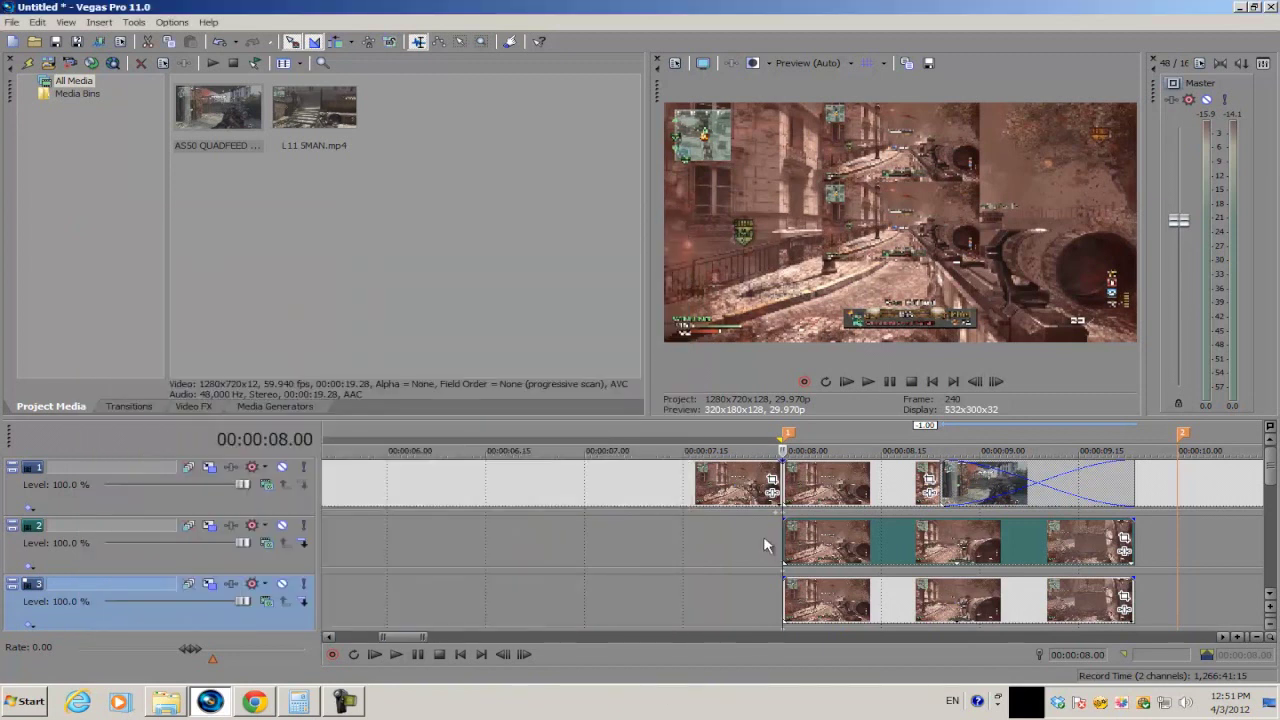
Check track 2's motion position values at 00:00:08.00 and close its Track Motion settings
{"action": "scroll", "coordinate": [765, 545], "scroll_direction": "down", "scroll_amount": 1}
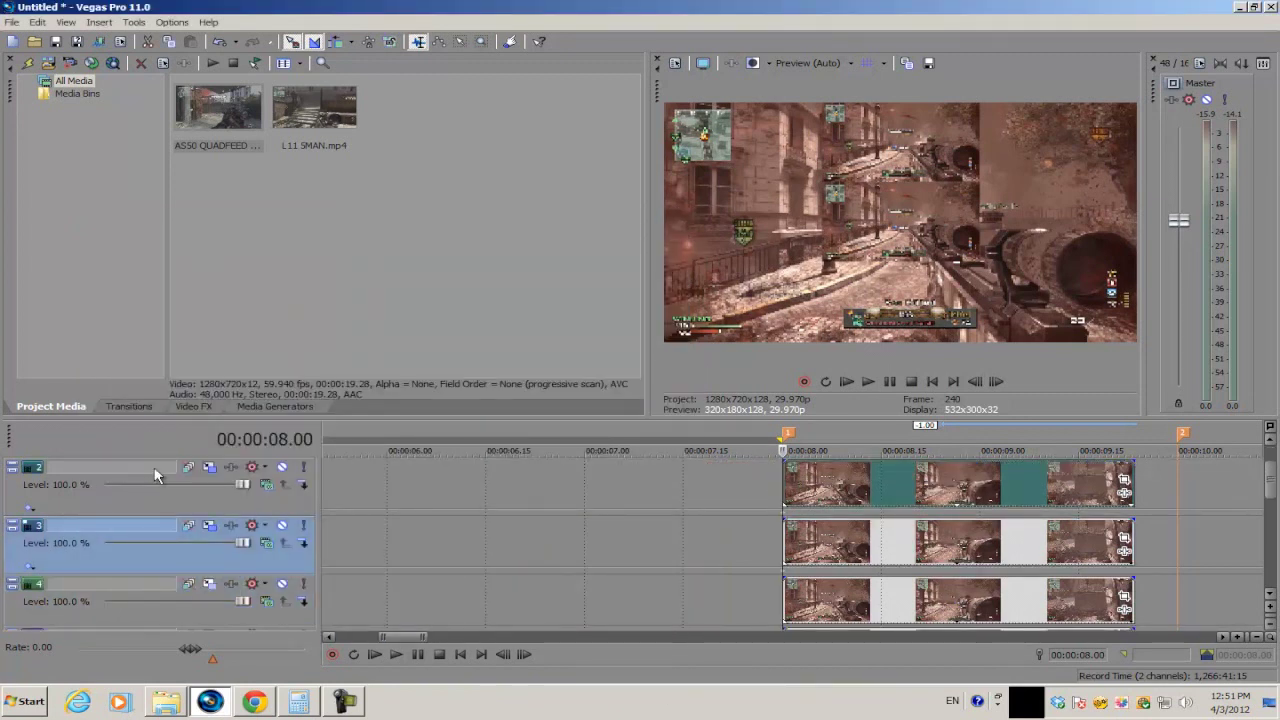
{"action": "left_click", "coordinate": [188, 467]}
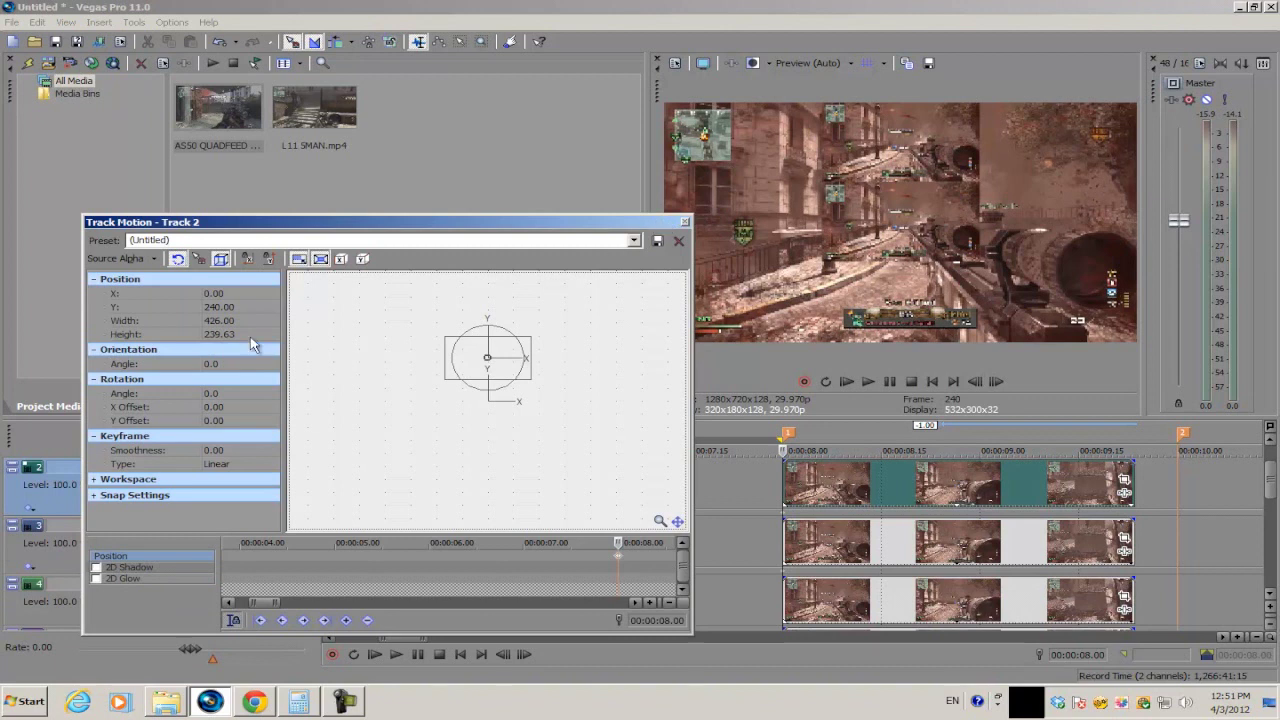
{"action": "left_click", "coordinate": [222, 293]}
{"action": "type", "text": "240"}
{"action": "key", "text": "Return"}
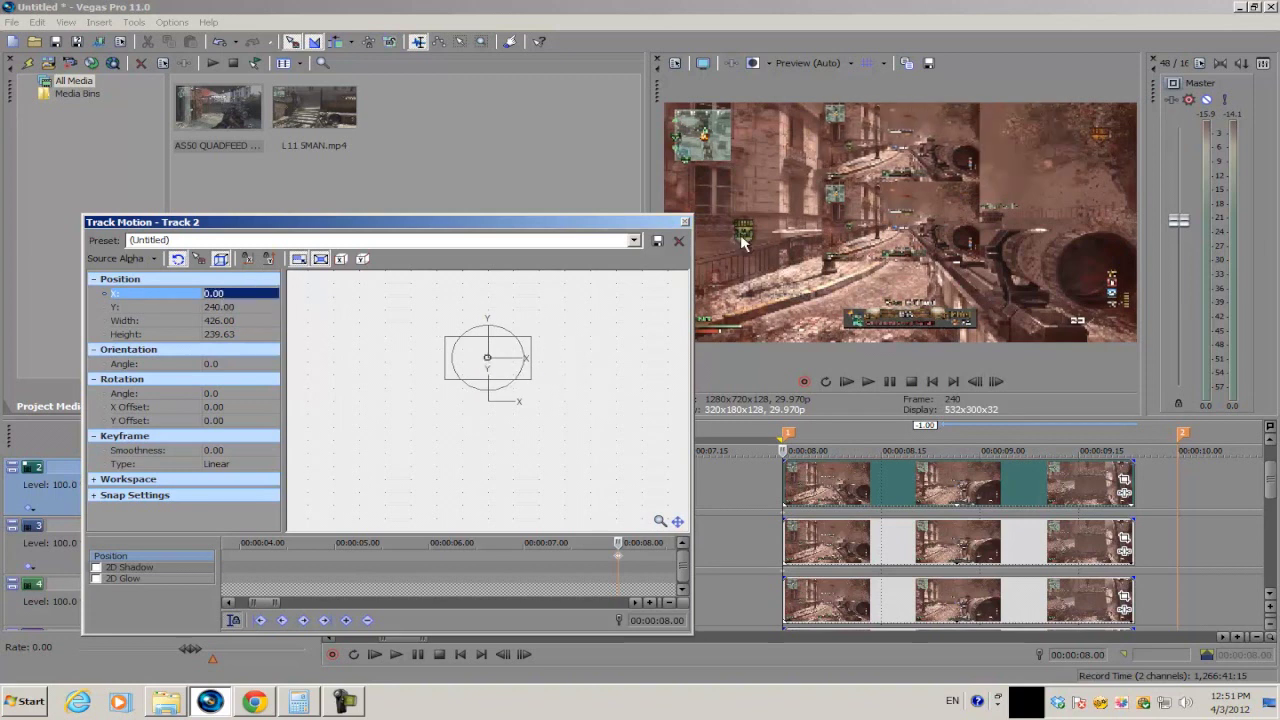
{"action": "left_click", "coordinate": [684, 221]}
Set track 3's motion Y position to -240 and close its Track Motion settings
{"action": "left_click", "coordinate": [188, 525]}
{"action": "left_click", "coordinate": [218, 309]}
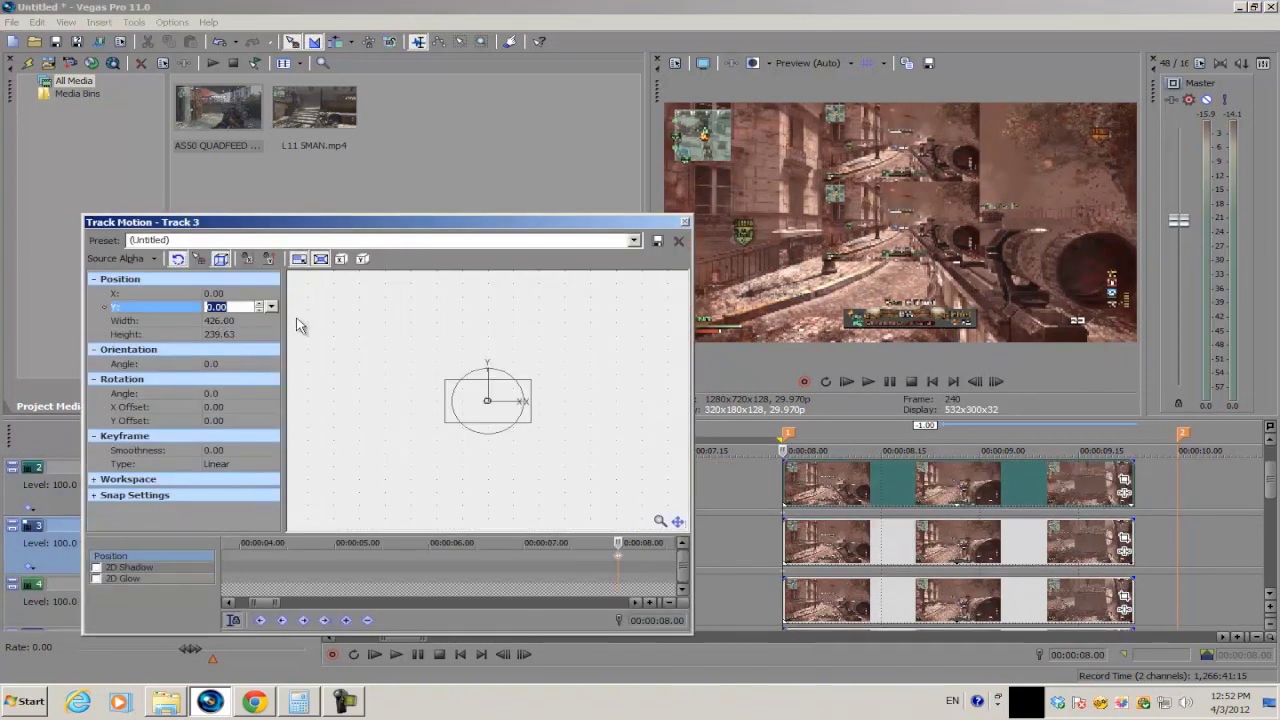
{"action": "type", "text": "-240"}
{"action": "key", "text": "Return"}
{"action": "left_click", "coordinate": [684, 221]}
Set track 4's motion width to 426 and its X position to 430, trying 200 first
{"action": "scroll", "coordinate": [150, 540], "scroll_direction": "down", "scroll_amount": 2}
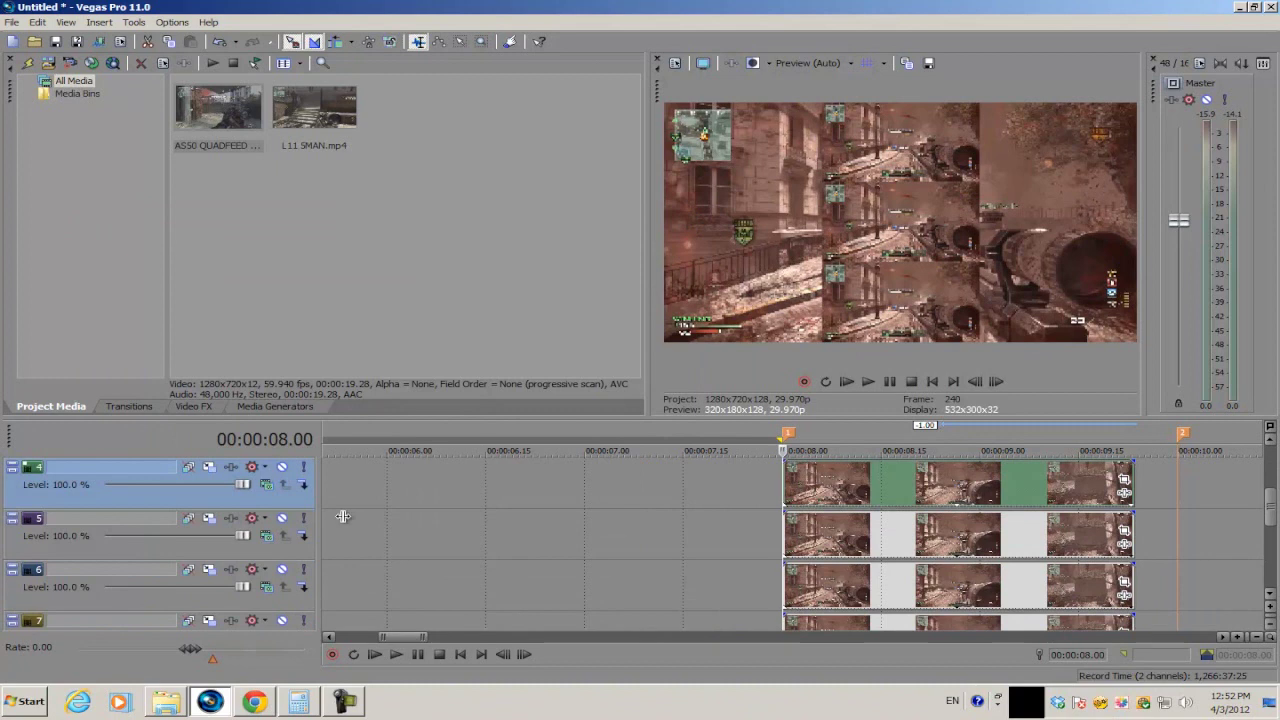
{"action": "left_click", "coordinate": [188, 467]}
{"action": "scroll", "coordinate": [249, 293], "scroll_direction": "up", "scroll_amount": 4}
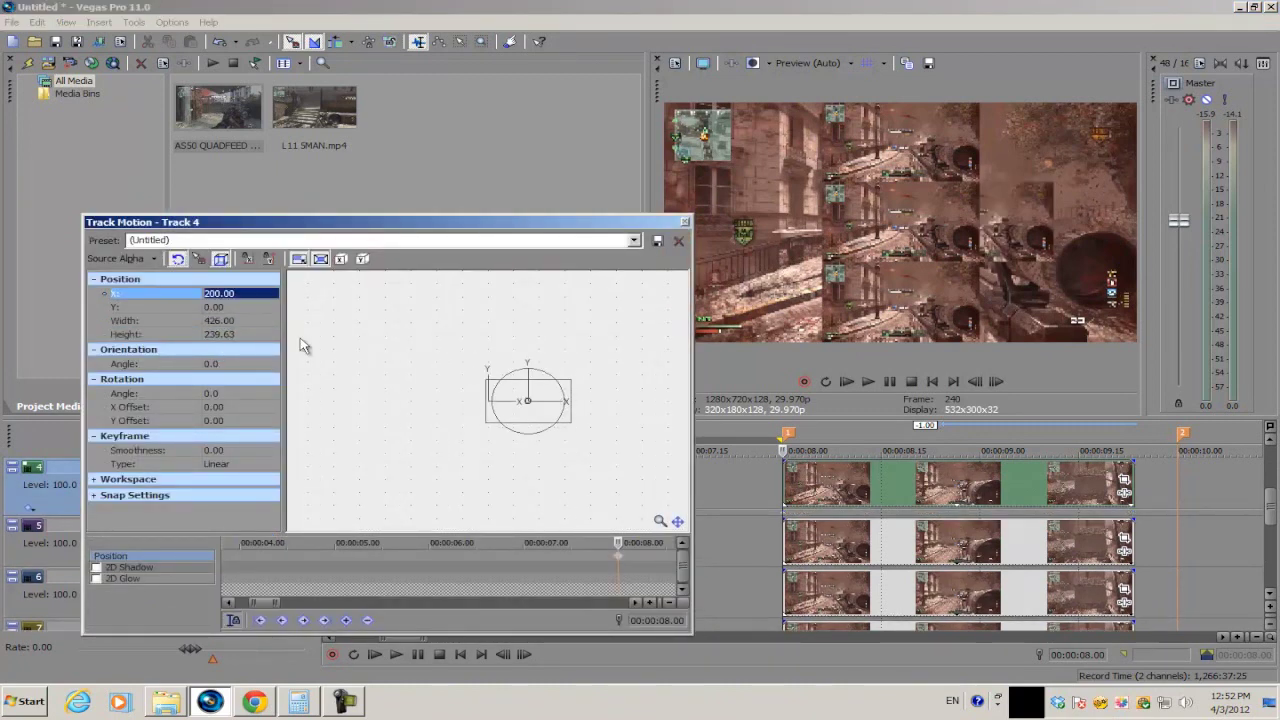
{"action": "type", "text": "420"}
{"action": "key", "text": "Return"}
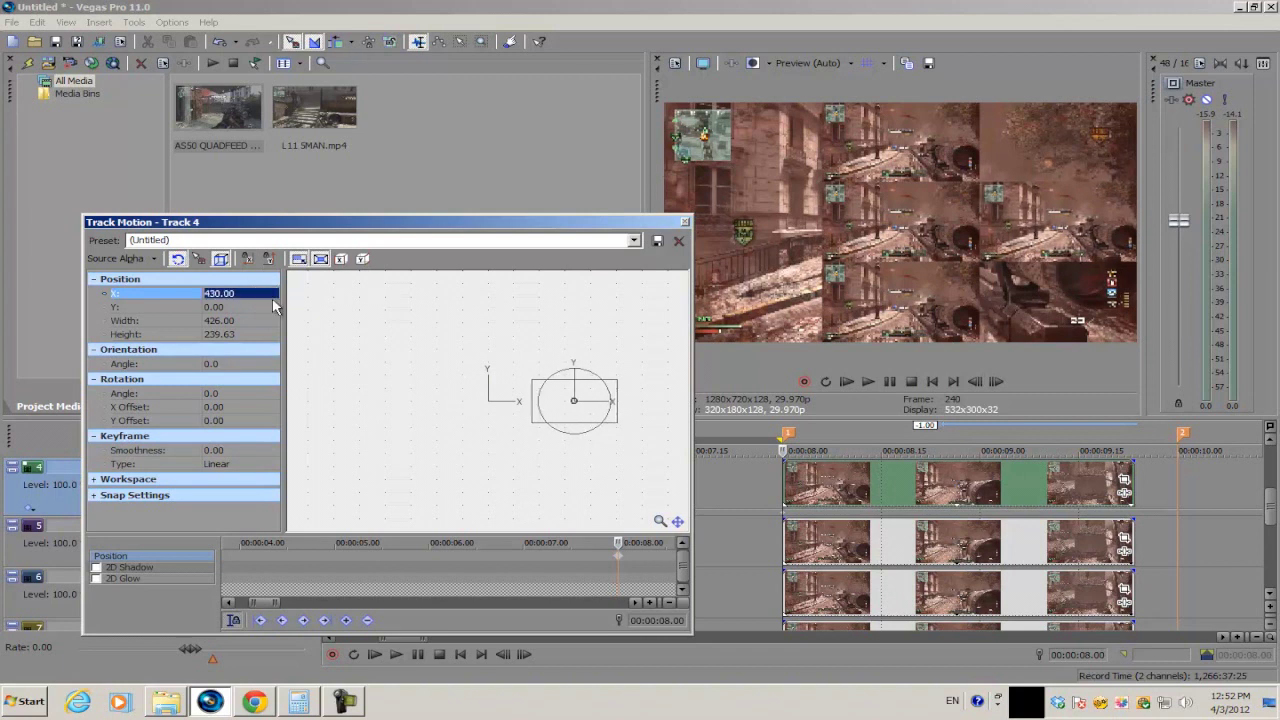
{"action": "left_click", "coordinate": [684, 221]}
Set track 5's motion width to 426 and its X position to -426, and close its Track Motion settings
{"action": "left_click", "coordinate": [188, 525]}
{"action": "left_click", "coordinate": [215, 320]}
{"action": "type", "text": "426"}
{"action": "left_click", "coordinate": [213, 293]}
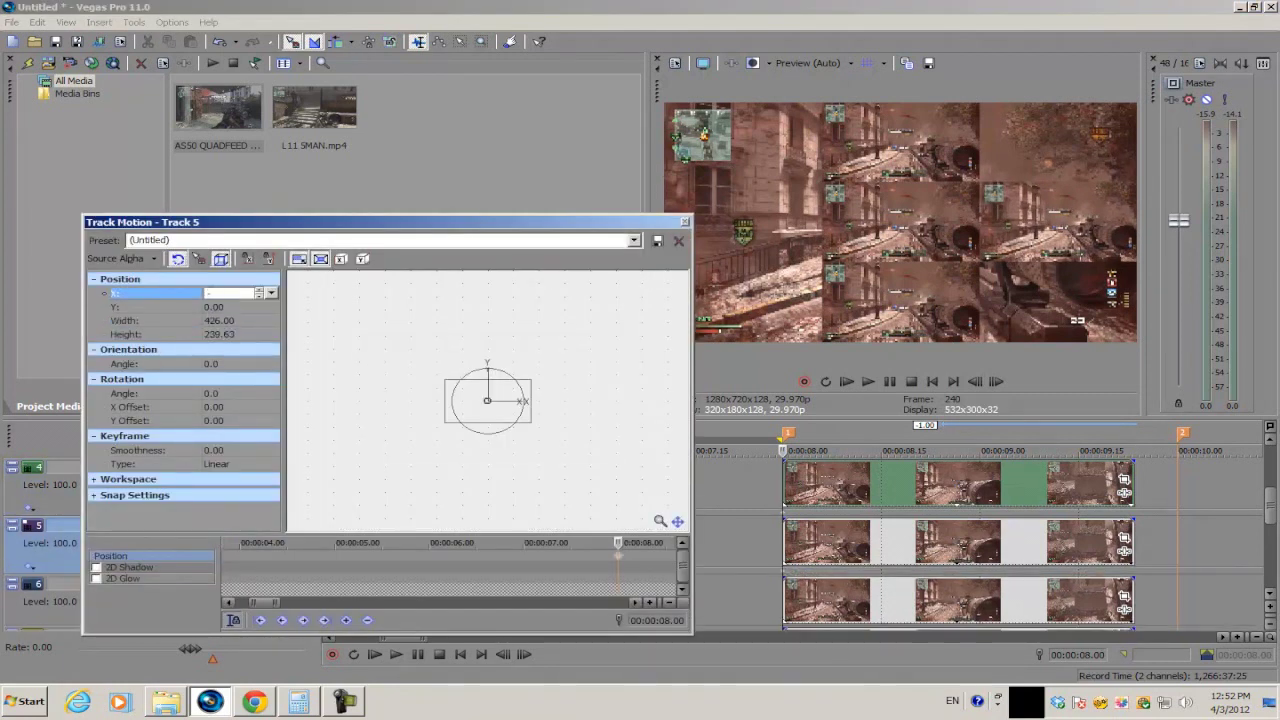
{"action": "type", "text": "-426"}
{"action": "key", "text": "Return"}
{"action": "left_click", "coordinate": [684, 221]}
Set track 6's motion width to 426, its X position to 430 and its Y position to 240
{"action": "scroll", "coordinate": [787, 533], "scroll_direction": "down", "scroll_amount": 1}
{"action": "scroll", "coordinate": [787, 533], "scroll_direction": "down", "scroll_amount": 1}
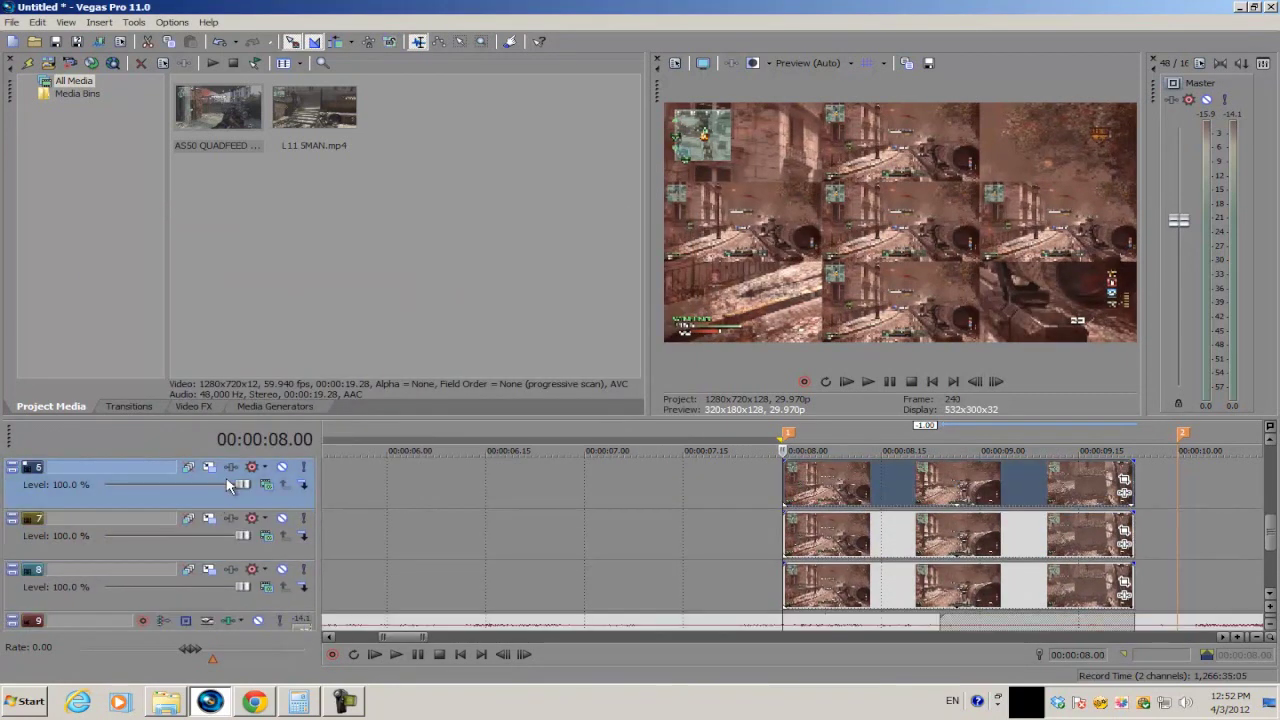
{"action": "left_click", "coordinate": [188, 467]}
{"action": "left_click", "coordinate": [215, 293]}
{"action": "type", "text": "43"}
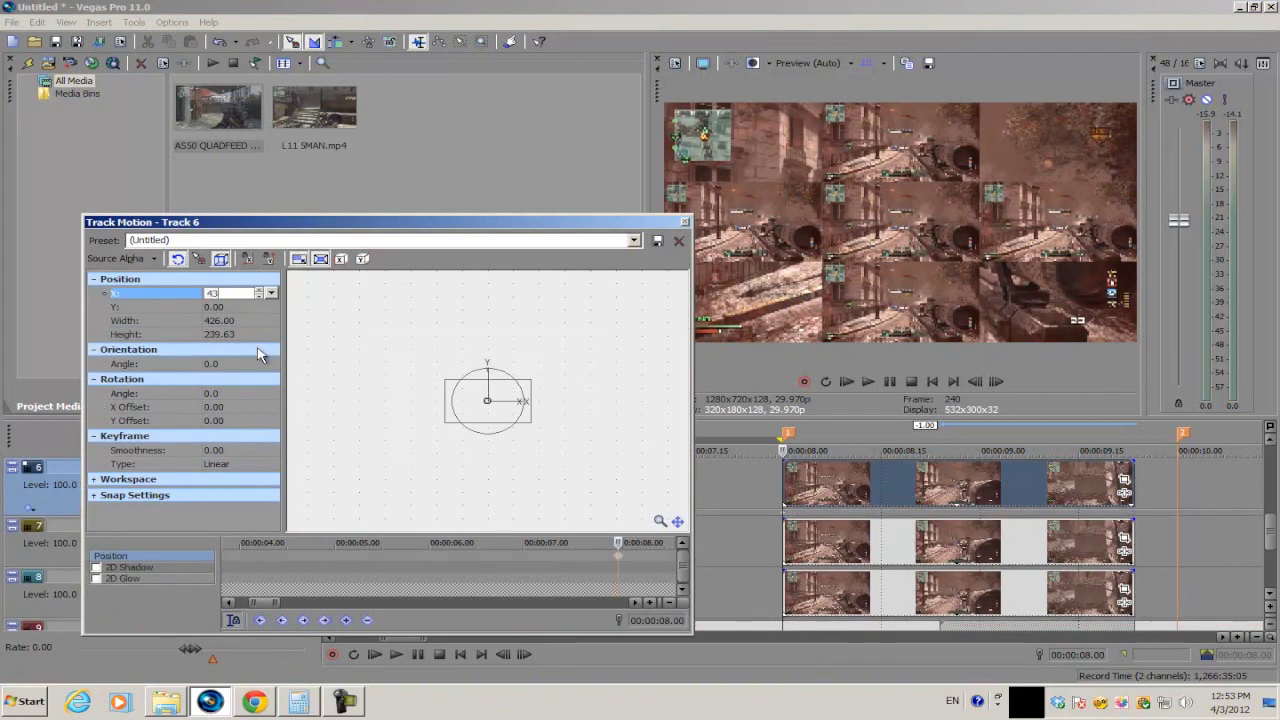
{"action": "type", "text": "0"}
{"action": "key", "text": "Return"}
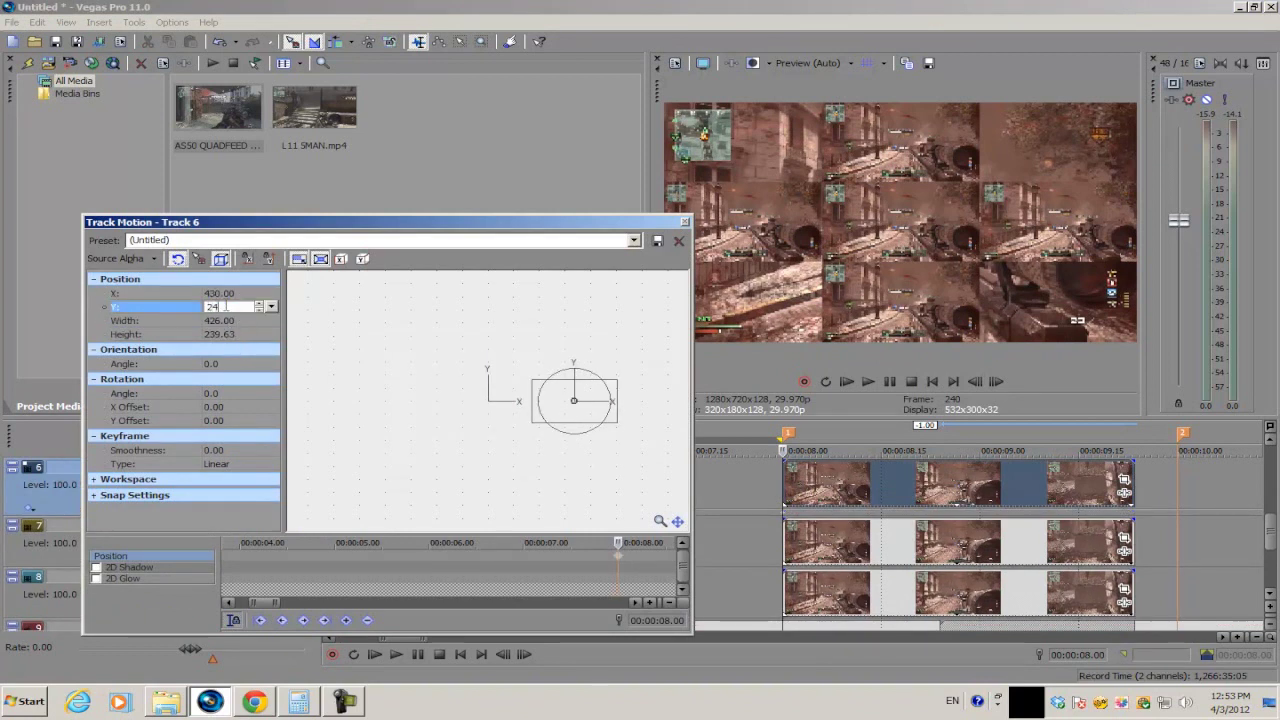
{"action": "left_click", "coordinate": [684, 221]}
Set track 7's motion width to 426, X position to -420 and Y position to 240
{"action": "left_click", "coordinate": [195, 526]}
{"action": "left_click", "coordinate": [222, 320]}
{"action": "type", "text": "426"}
{"action": "key", "text": "Return"}
{"action": "left_click", "coordinate": [218, 293]}
{"action": "type", "text": "-420"}
{"action": "key", "text": "Return"}
{"action": "left_click", "coordinate": [218, 306]}
{"action": "type", "text": "240"}
{"action": "key", "text": "Return"}
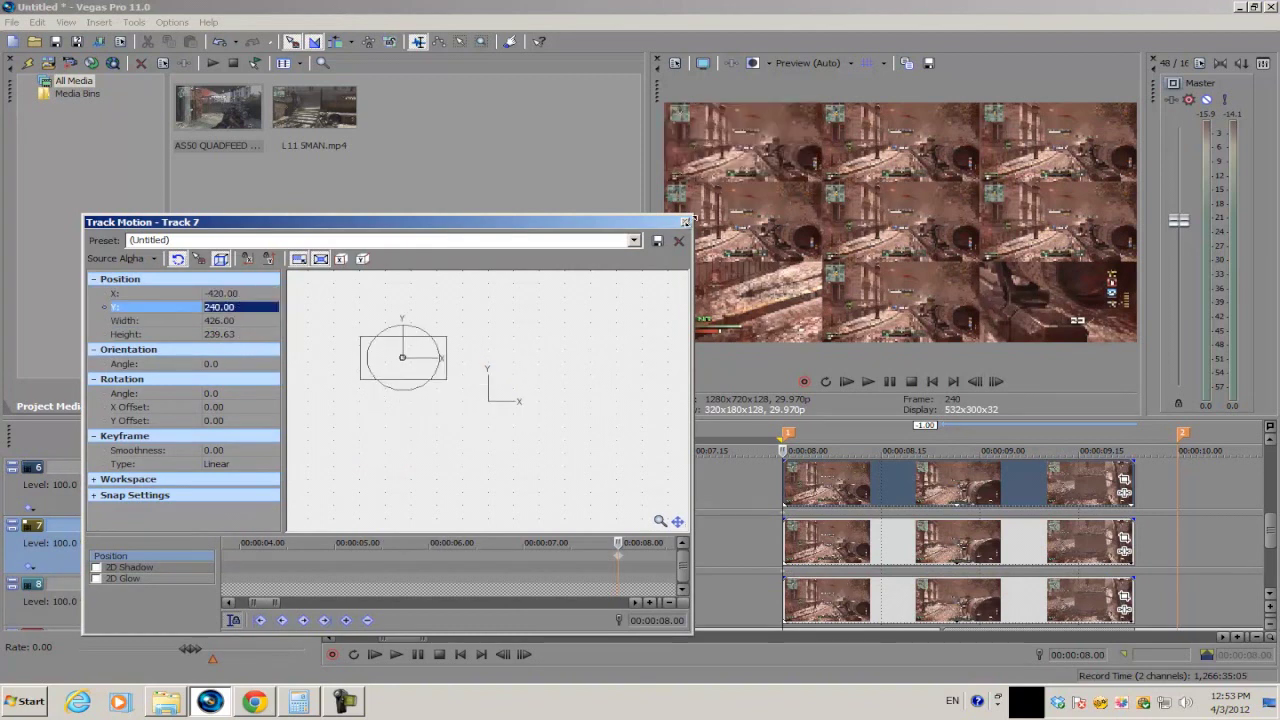
{"action": "left_click", "coordinate": [684, 221]}
Set track 8's motion width to 426 and X position to -420, and lower its Y position to fill the grid's bottom-left cell, trying -220
{"action": "left_click", "coordinate": [195, 584]}
{"action": "left_click", "coordinate": [222, 320]}
{"action": "type", "text": "426"}
{"action": "key", "text": "Return"}
{"action": "left_click", "coordinate": [218, 293]}
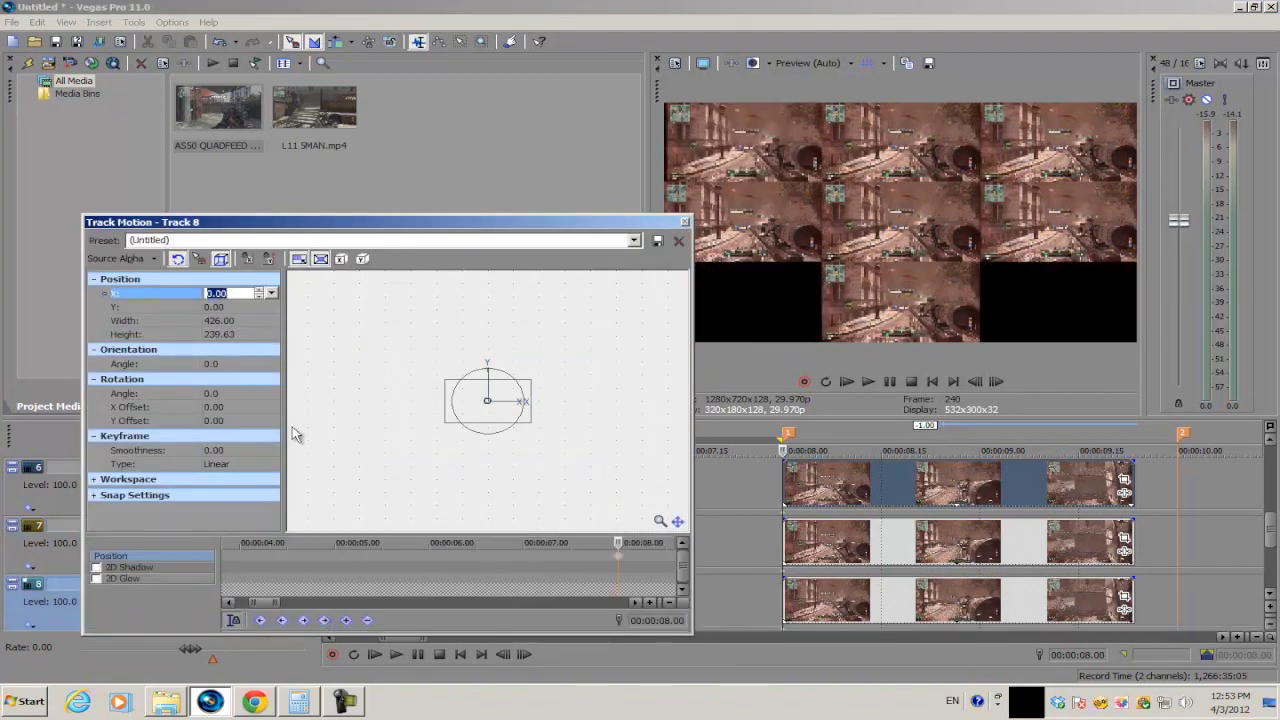
{"action": "type", "text": "-420"}
{"action": "key", "text": "Return"}
{"action": "left_click", "coordinate": [245, 305]}
{"action": "type", "text": "2"}
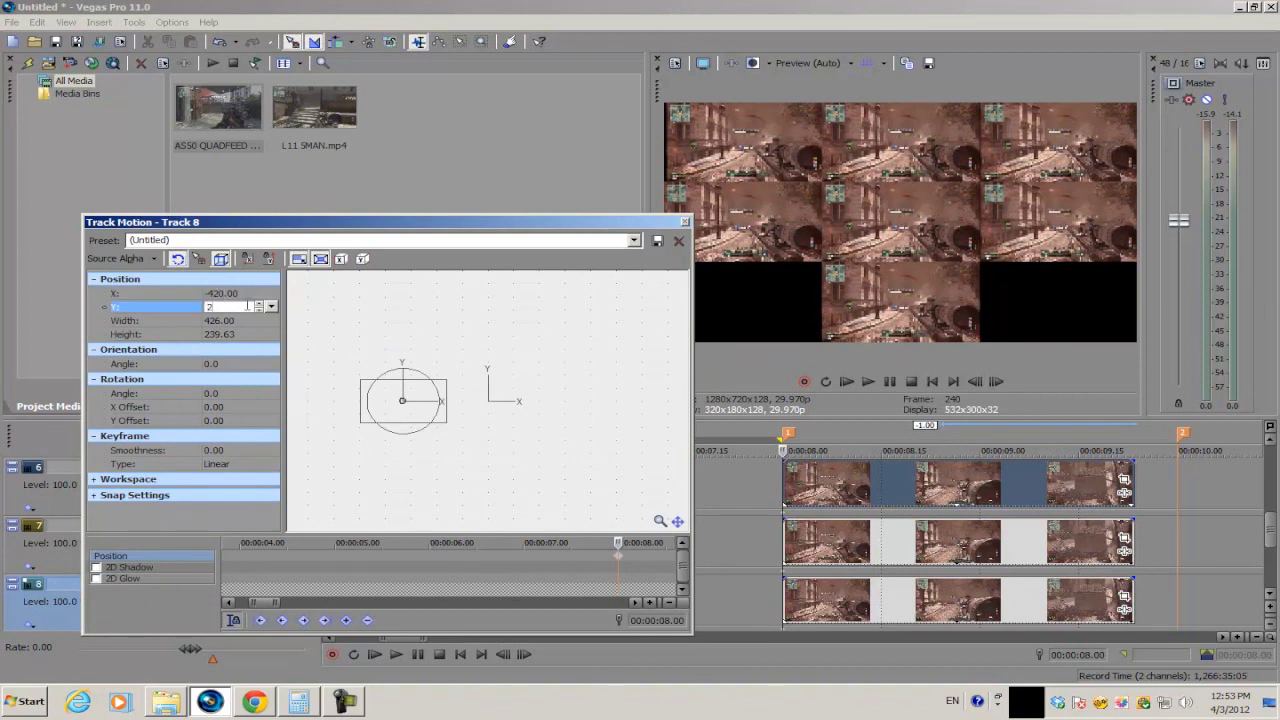
{"action": "type", "text": "40"}
{"action": "key", "text": "Return"}
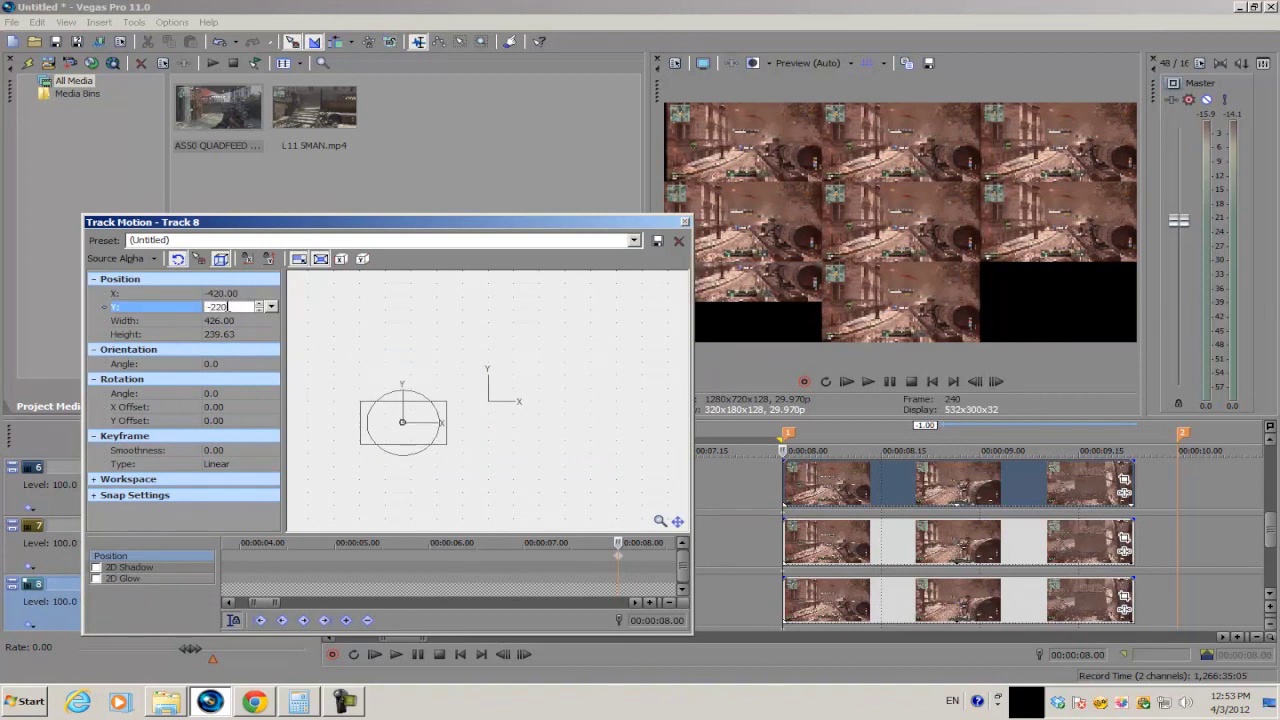
{"action": "left_click", "coordinate": [684, 221]}
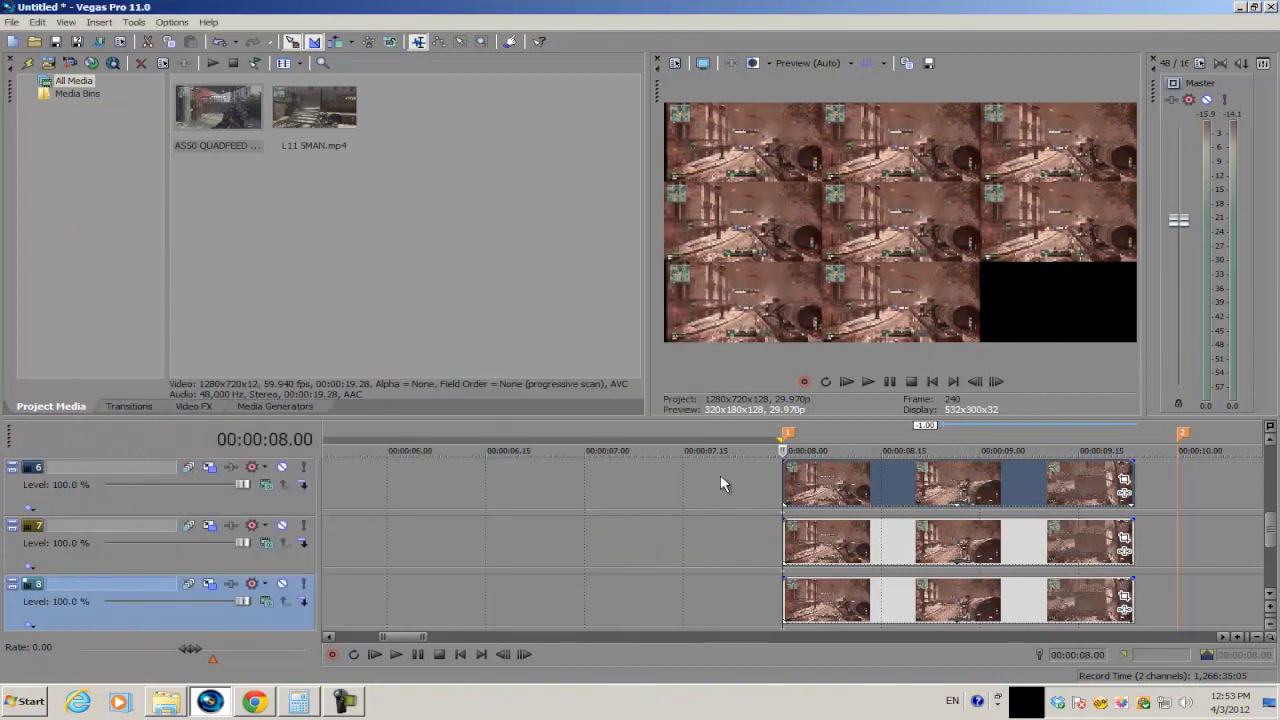
Add another segment copy as track 3 with width 426 and X position 420, lowering it into the grid's bottom-right cell and trying Y -220
{"action": "scroll", "coordinate": [260, 600], "scroll_direction": "up", "scroll_amount": 5}
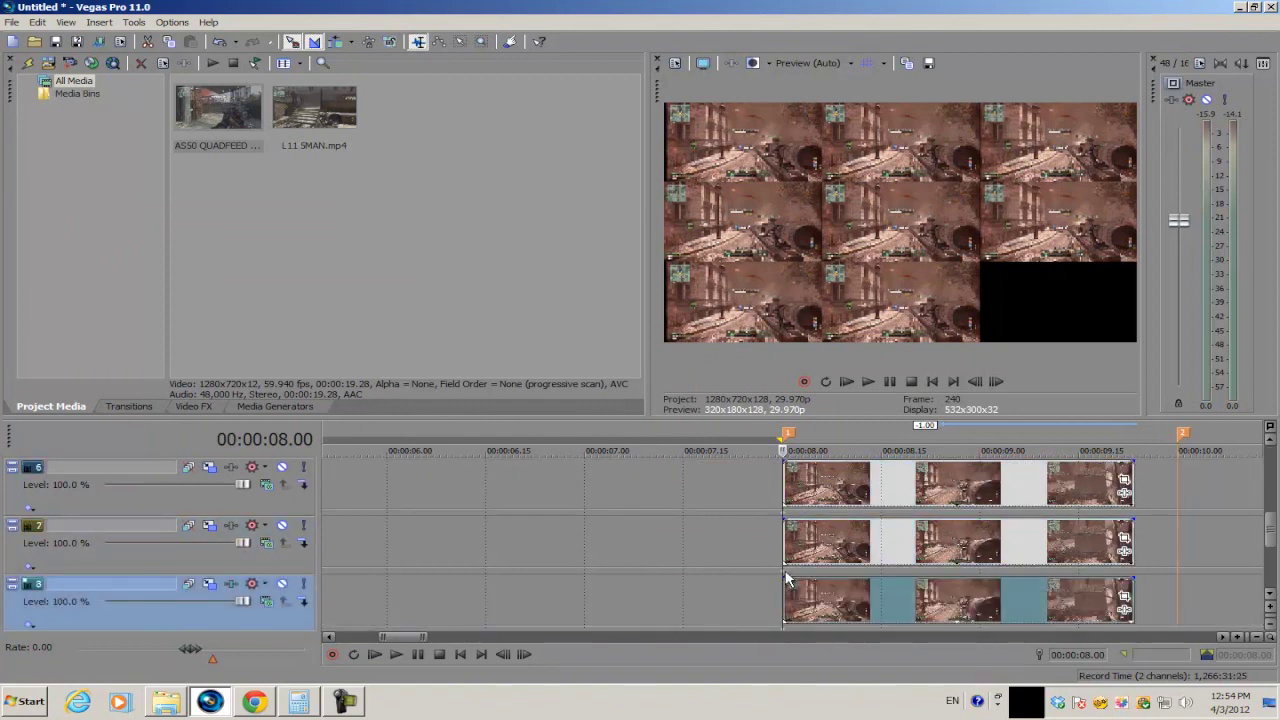
{"action": "scroll", "coordinate": [260, 600], "scroll_direction": "down", "scroll_amount": 1}
{"action": "left_click", "coordinate": [188, 583]}
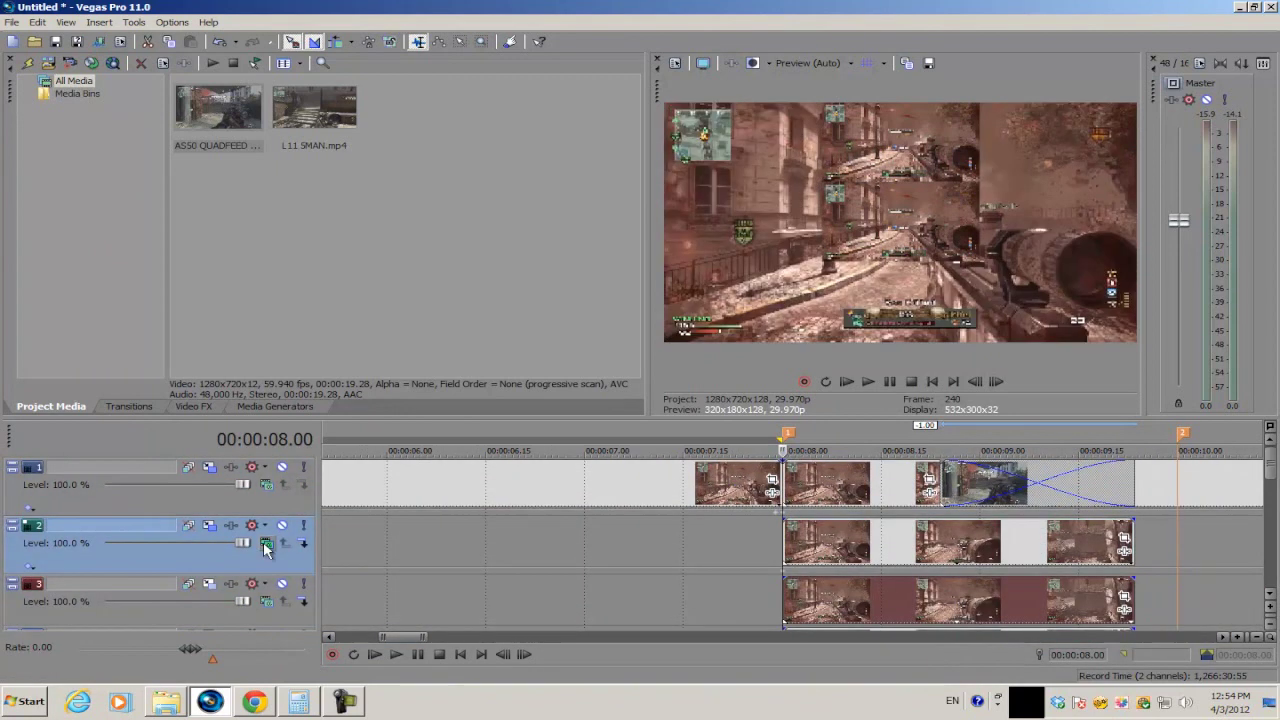
{"action": "left_click", "coordinate": [223, 320]}
{"action": "key", "text": "shift+Tab"}
{"action": "key", "text": "shift+Tab"}
{"action": "type", "text": "-"}
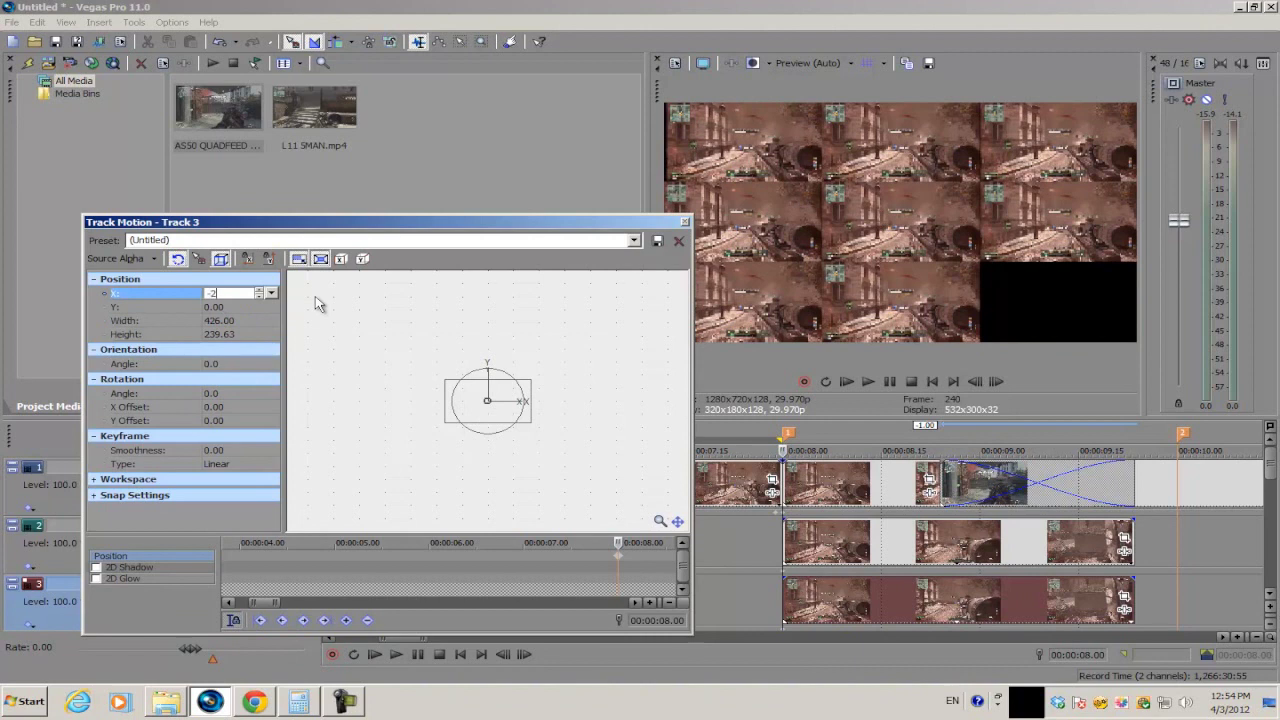
{"action": "type", "text": "420"}
{"action": "key", "text": "Tab"}
{"action": "type", "text": "-200"}
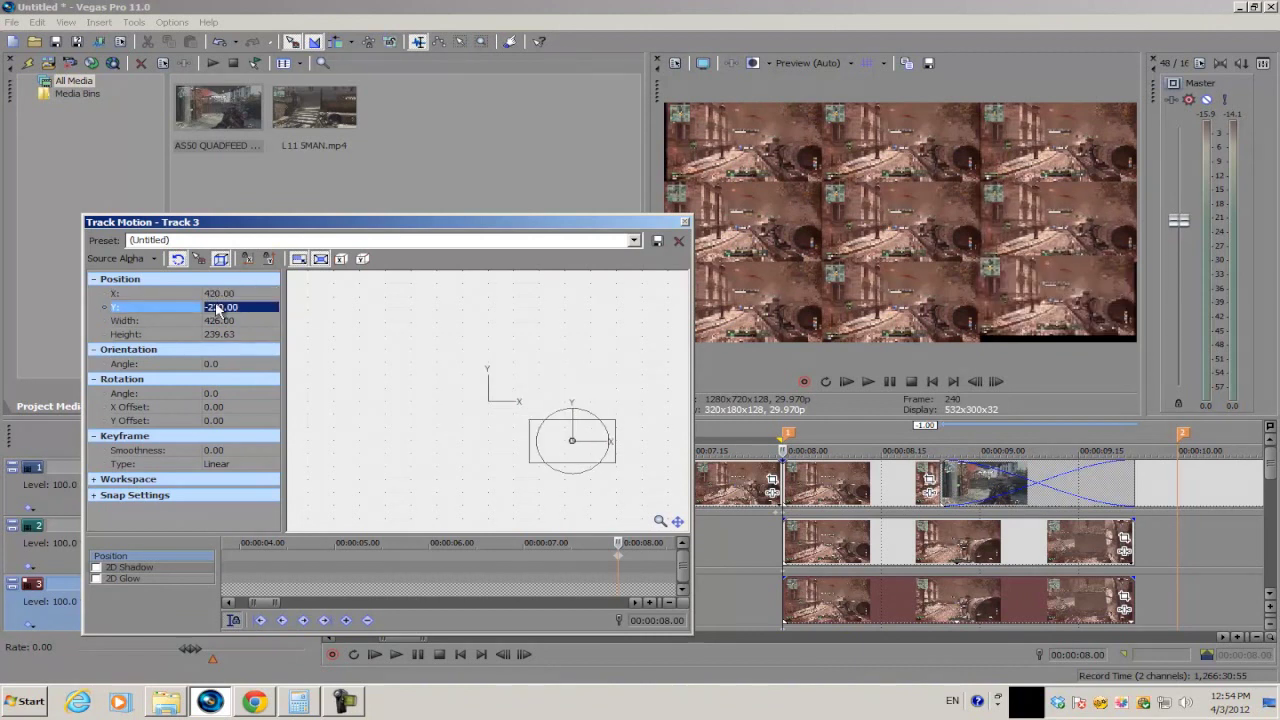
{"action": "left_click", "coordinate": [685, 221]}
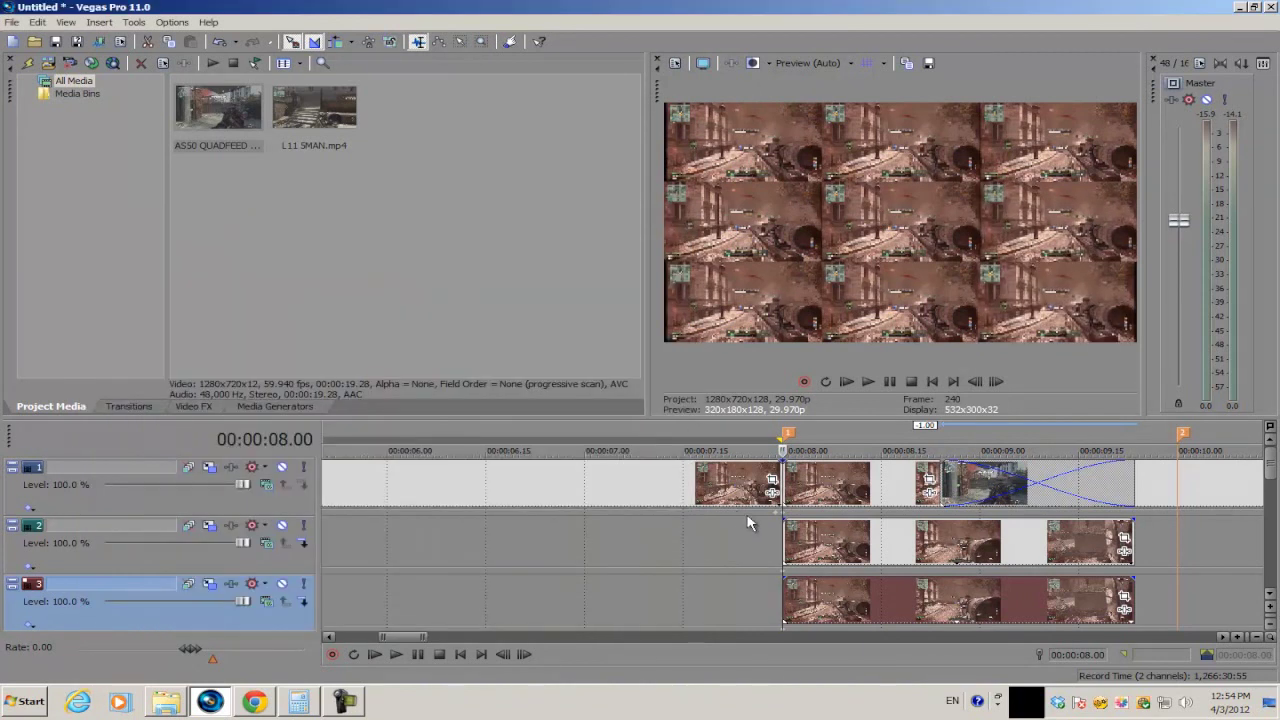
Widen the video preview to inspect the nine-frame grid and return the playhead to 00:00:08.00
{"action": "left_click", "coordinate": [790, 487]}
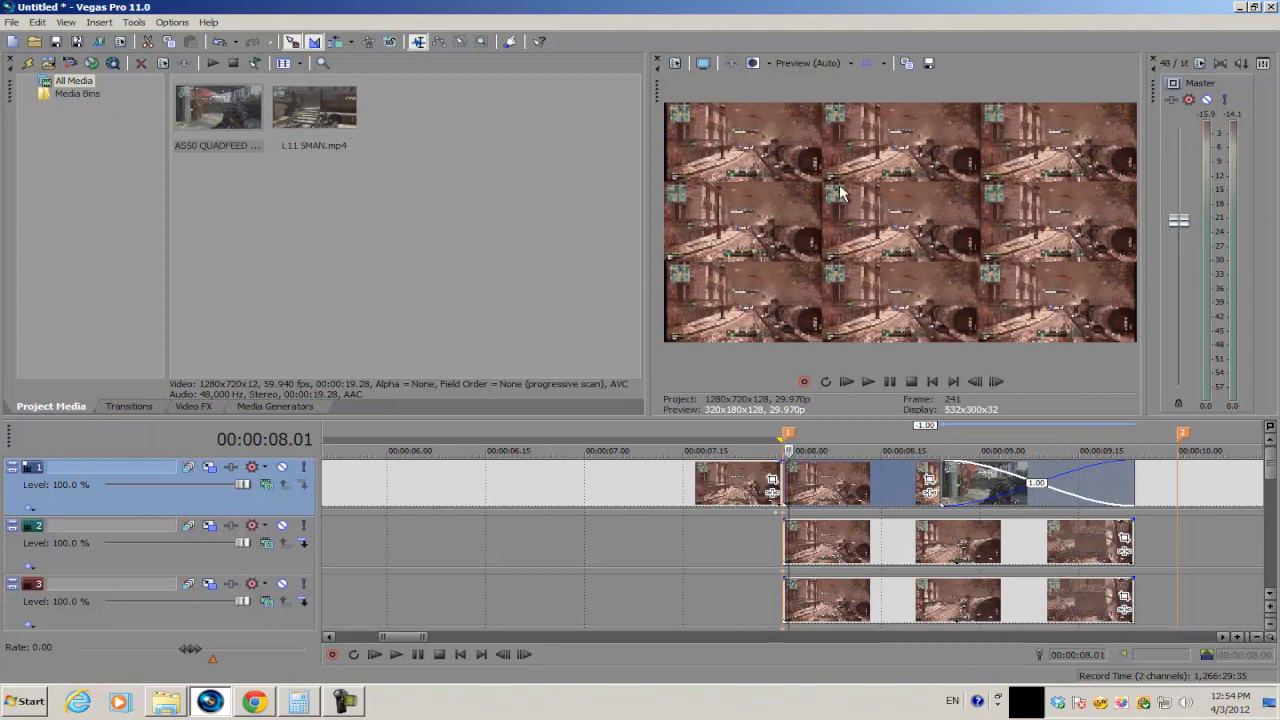
{"action": "left_click_drag", "start_coordinate": [650, 210], "coordinate": [575, 242]}
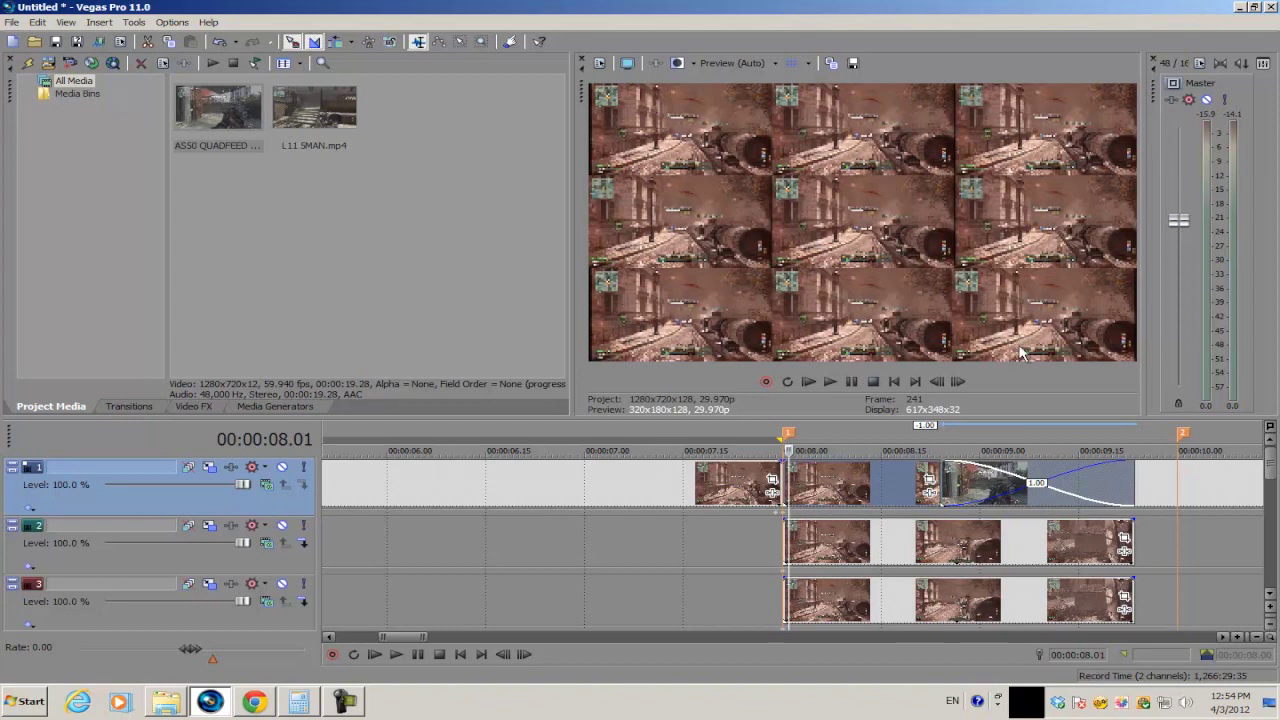
{"action": "left_click", "coordinate": [600, 483]}
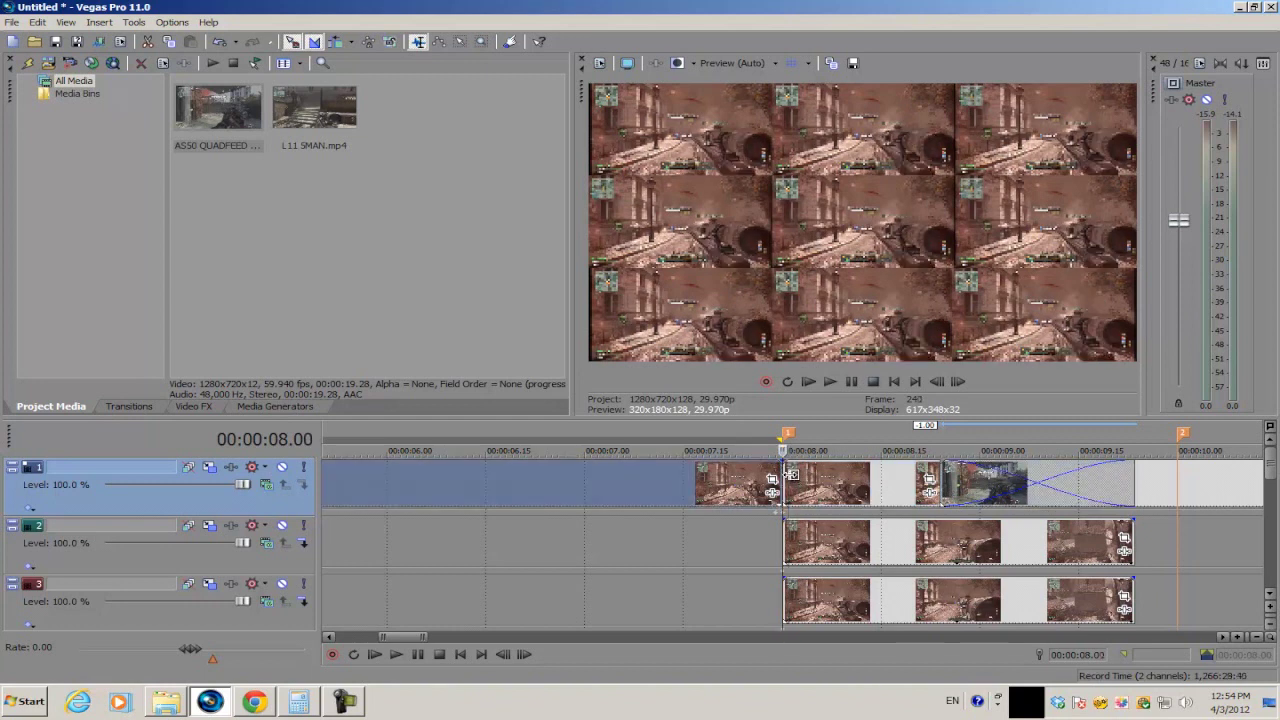
Make track 2 a compositing child of track 1 and reselect track 1
{"action": "left_click", "coordinate": [260, 571]}
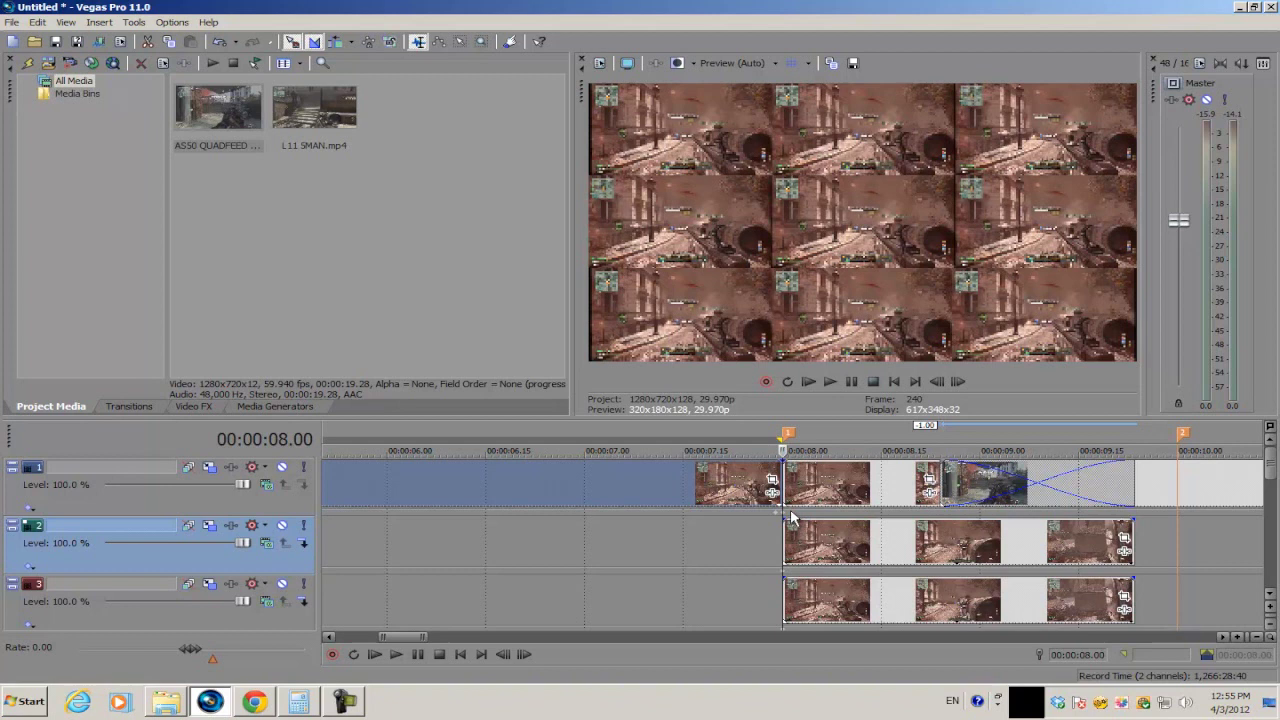
{"action": "left_click", "coordinate": [147, 514]}
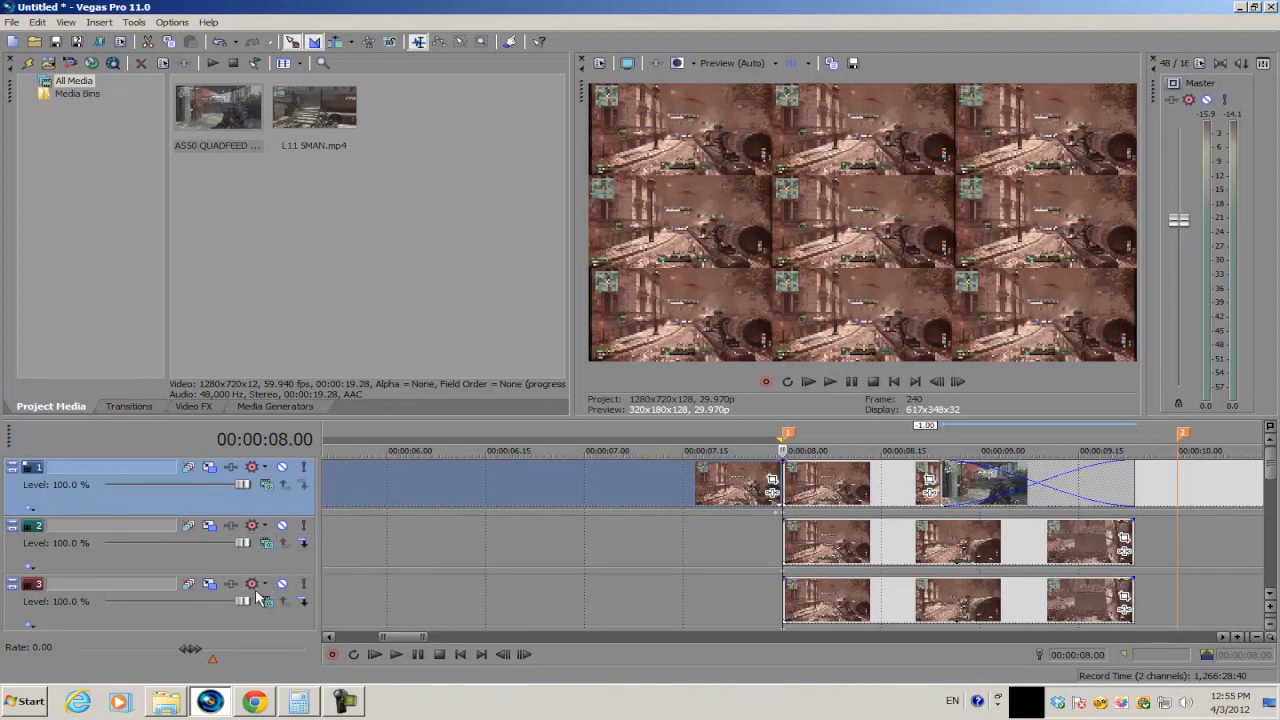
{"action": "left_click", "coordinate": [302, 542]}
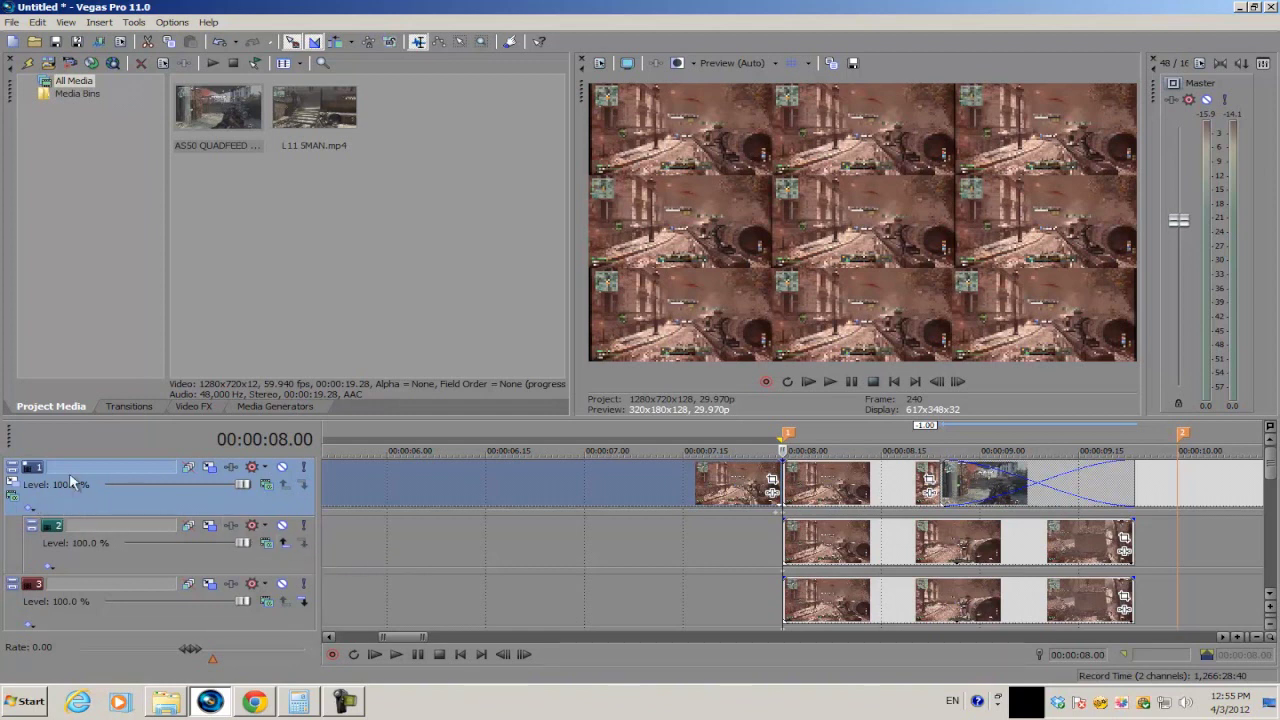
{"action": "left_click", "coordinate": [69, 535]}
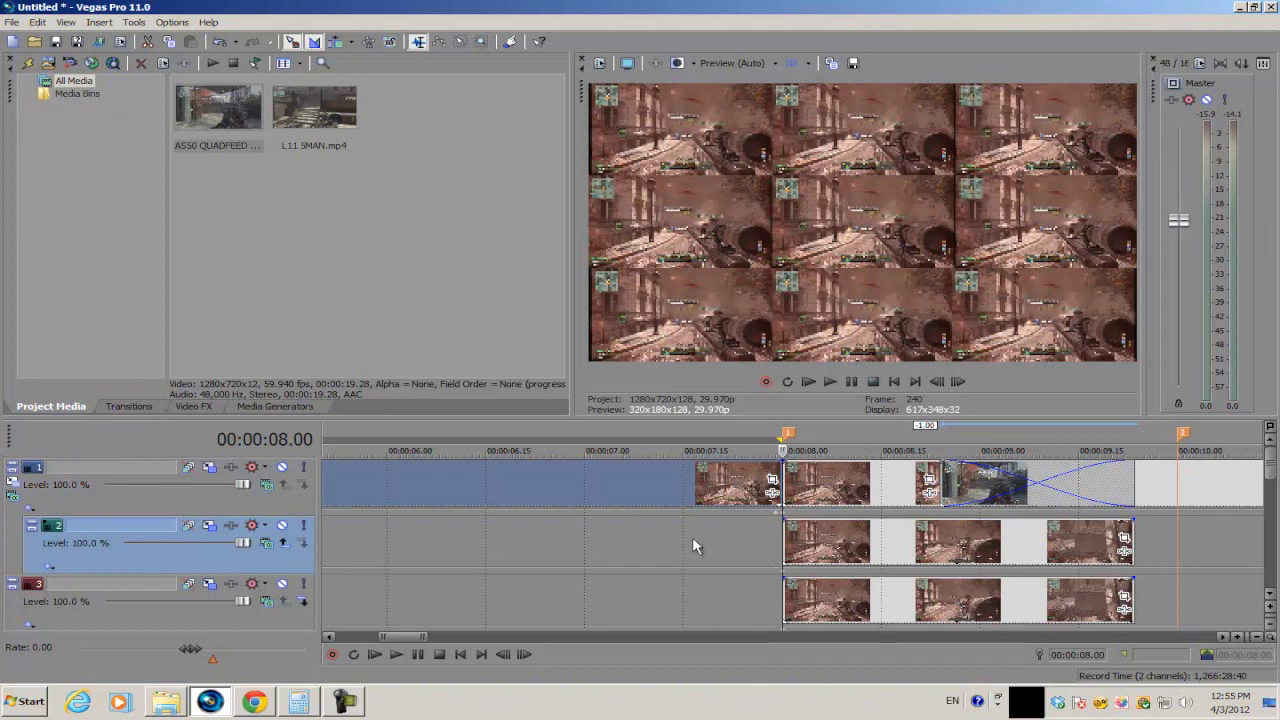
{"action": "left_click", "coordinate": [85, 500]}
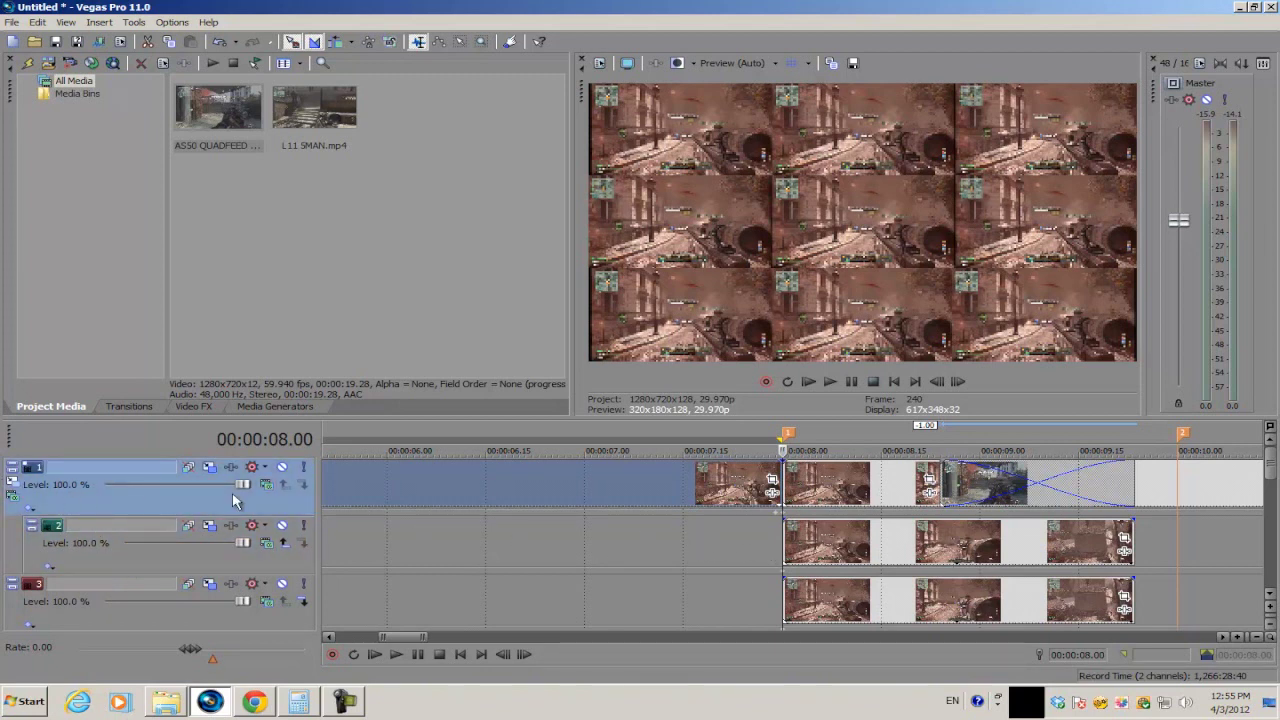
Make the copy tracks from track 3 downward compositing children of track 1, temporarily enlarging the timeline area
{"action": "left_click", "coordinate": [304, 600]}
{"action": "left_click_drag", "start_coordinate": [1082, 418], "coordinate": [1082, 258]}
{"action": "left_click", "coordinate": [304, 499]}
{"action": "left_click", "coordinate": [304, 616]}
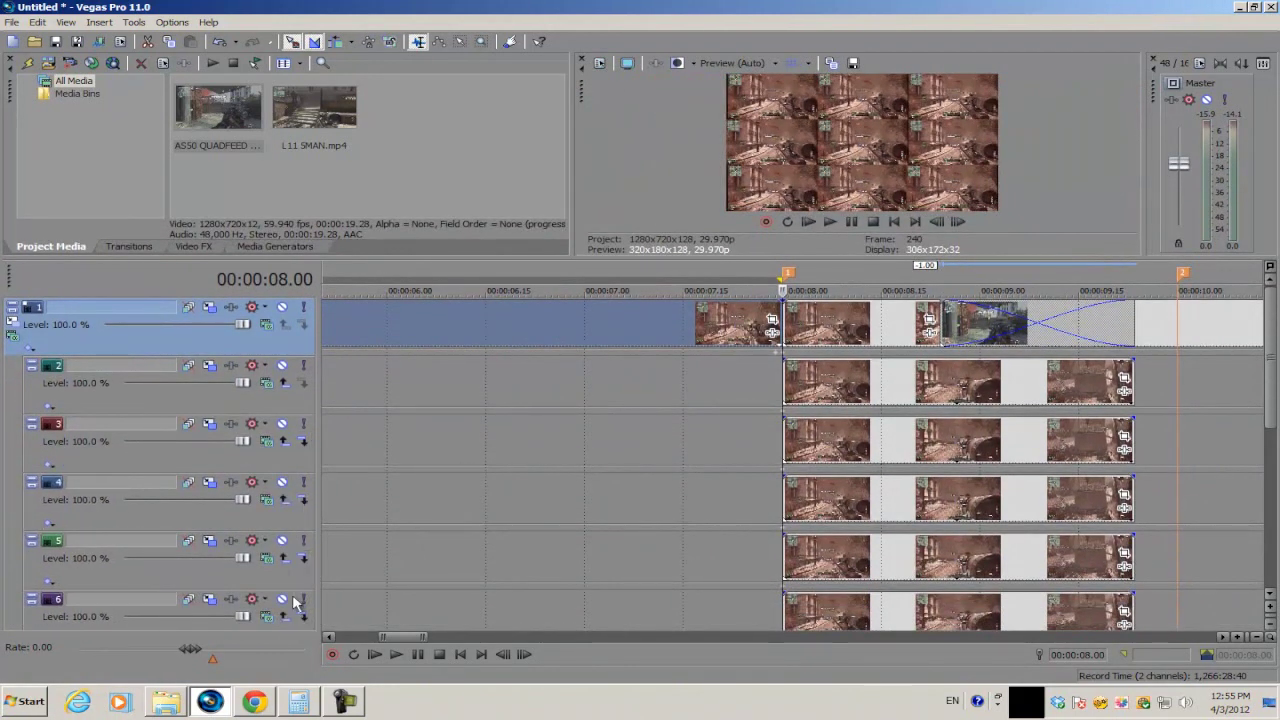
{"action": "scroll", "coordinate": [305, 566], "scroll_direction": "down", "scroll_amount": 4}
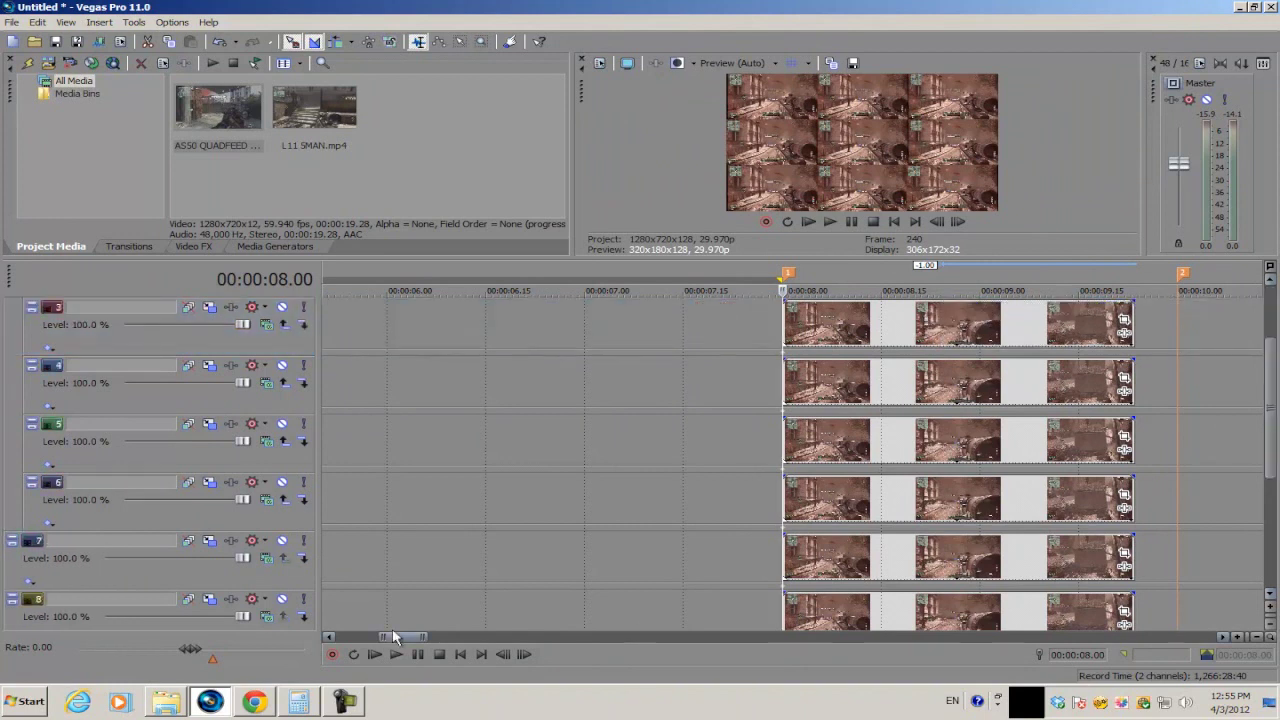
{"action": "scroll", "coordinate": [305, 566], "scroll_direction": "up", "scroll_amount": 4}
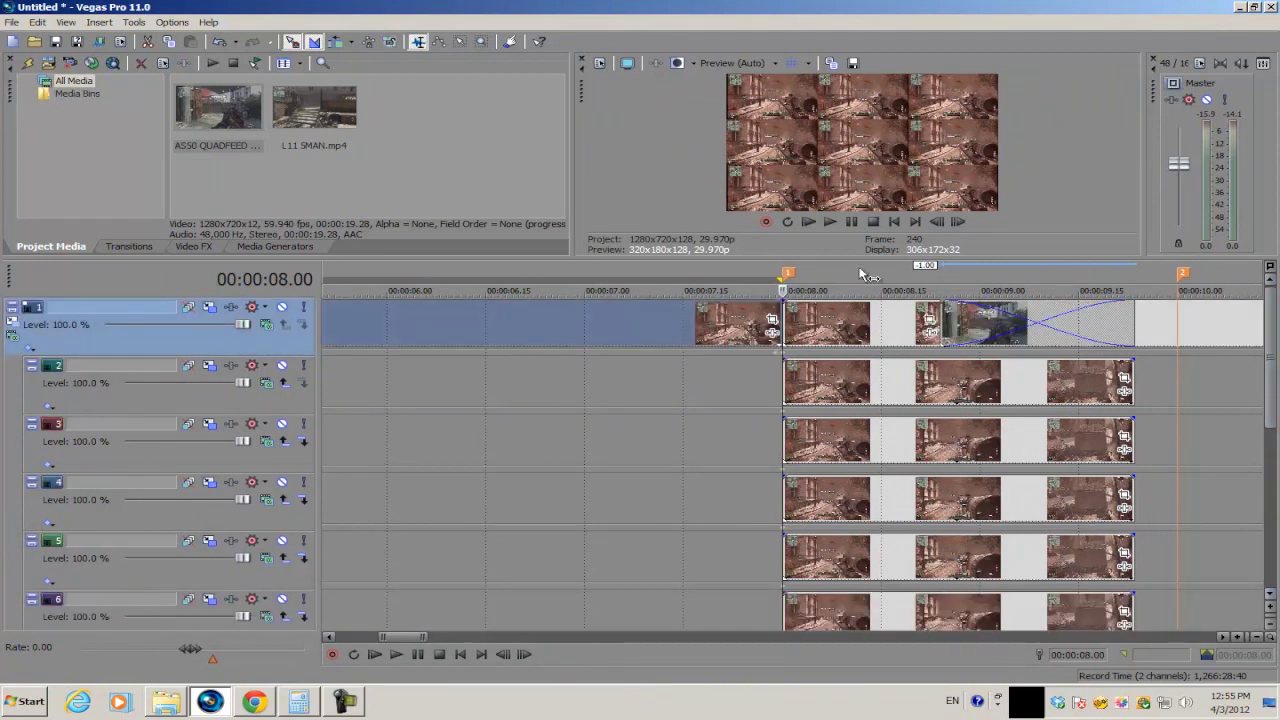
{"action": "left_click_drag", "start_coordinate": [806, 258], "coordinate": [795, 413]}
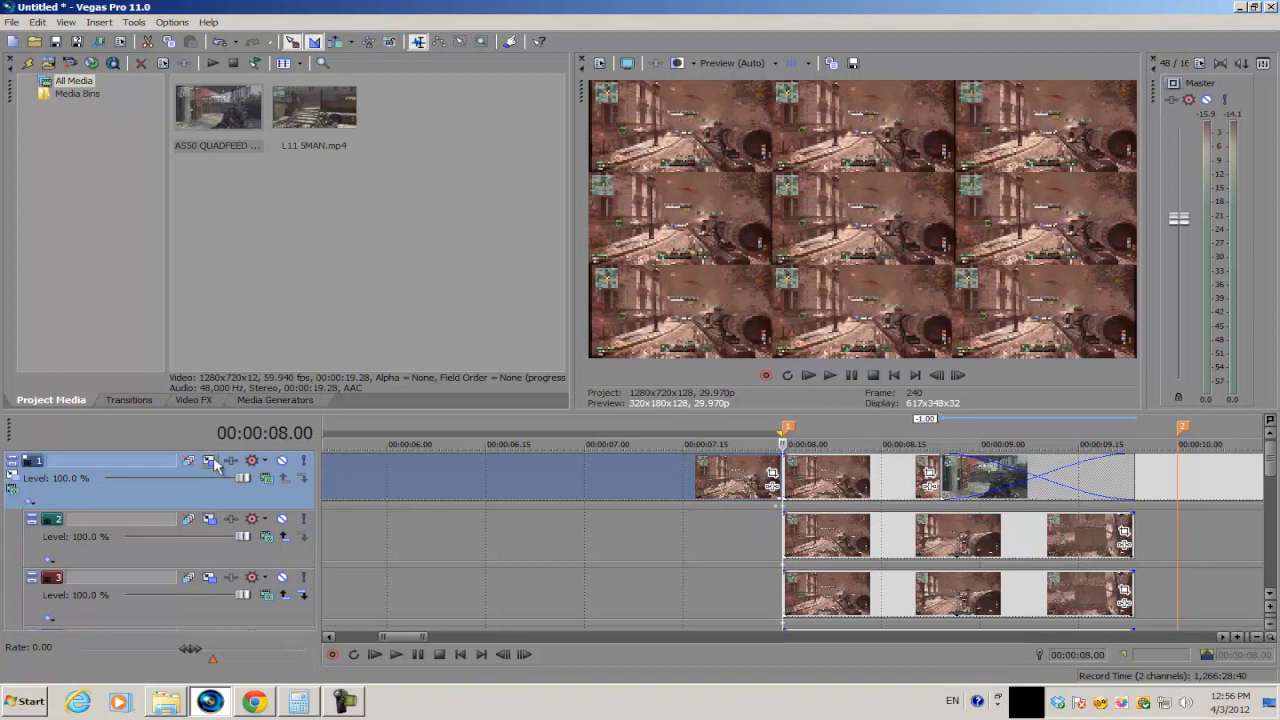
Open the parent motion settings of track 1 and move their window clear of the preview and the transition clips
{"action": "left_click", "coordinate": [12, 483]}
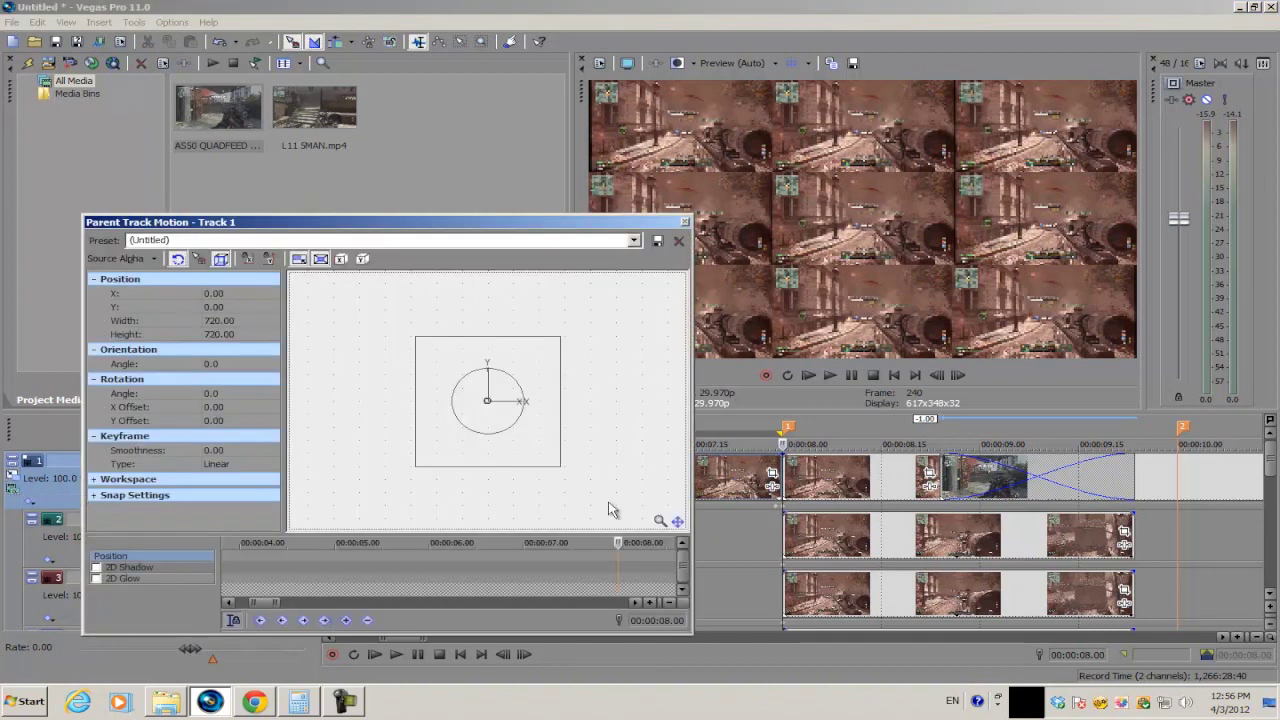
{"action": "left_click", "coordinate": [784, 476]}
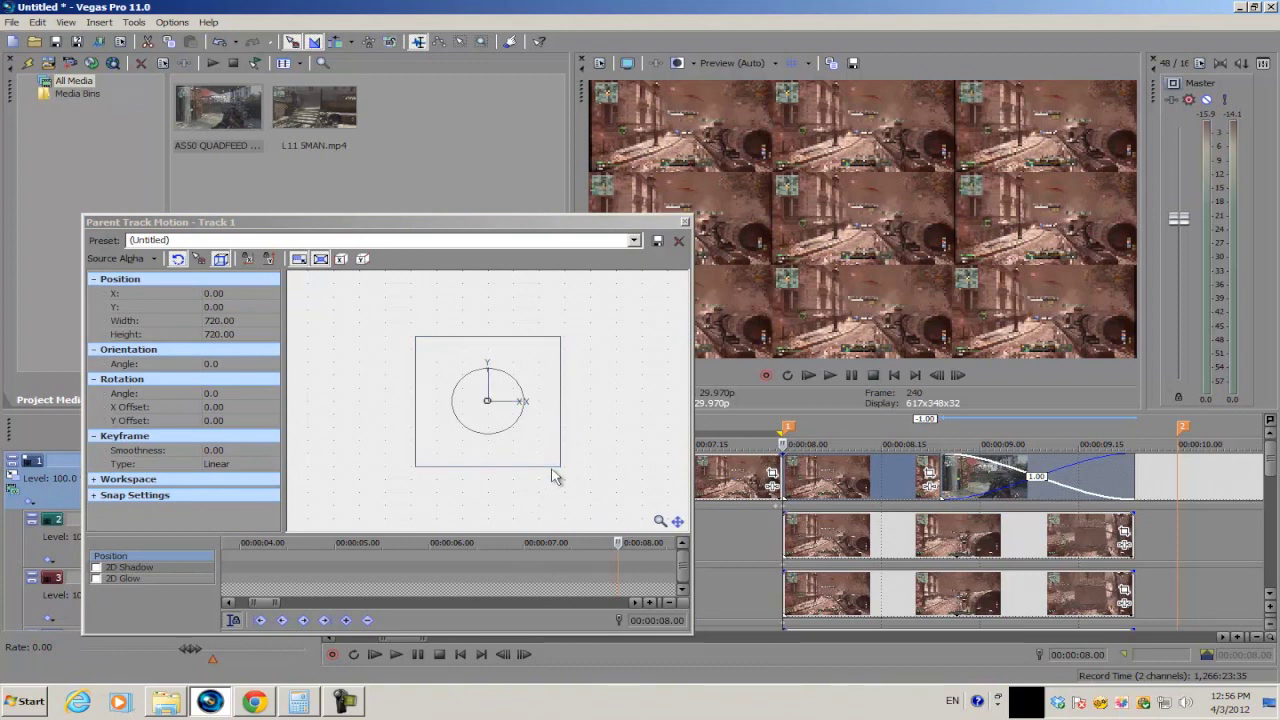
{"action": "left_click", "coordinate": [604, 229]}
{"action": "left_click_drag", "start_coordinate": [604, 229], "coordinate": [987, 215]}
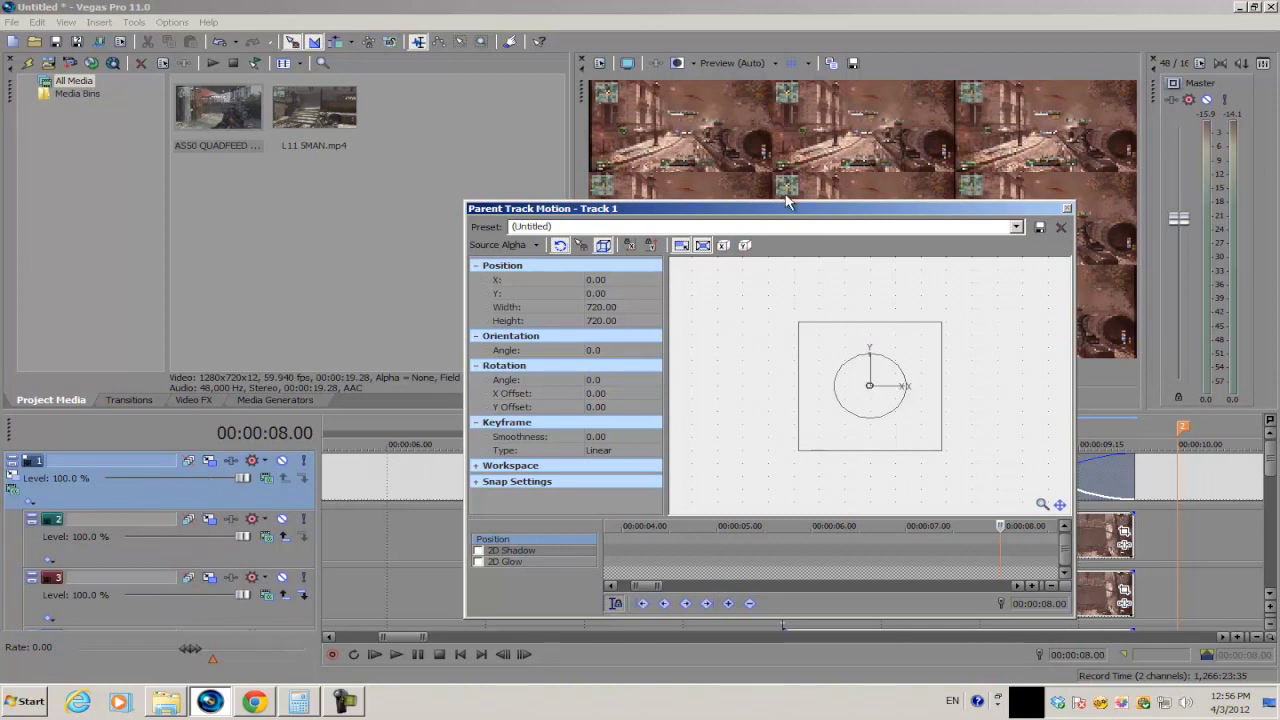
{"action": "left_click_drag", "start_coordinate": [786, 204], "coordinate": [330, 195]}
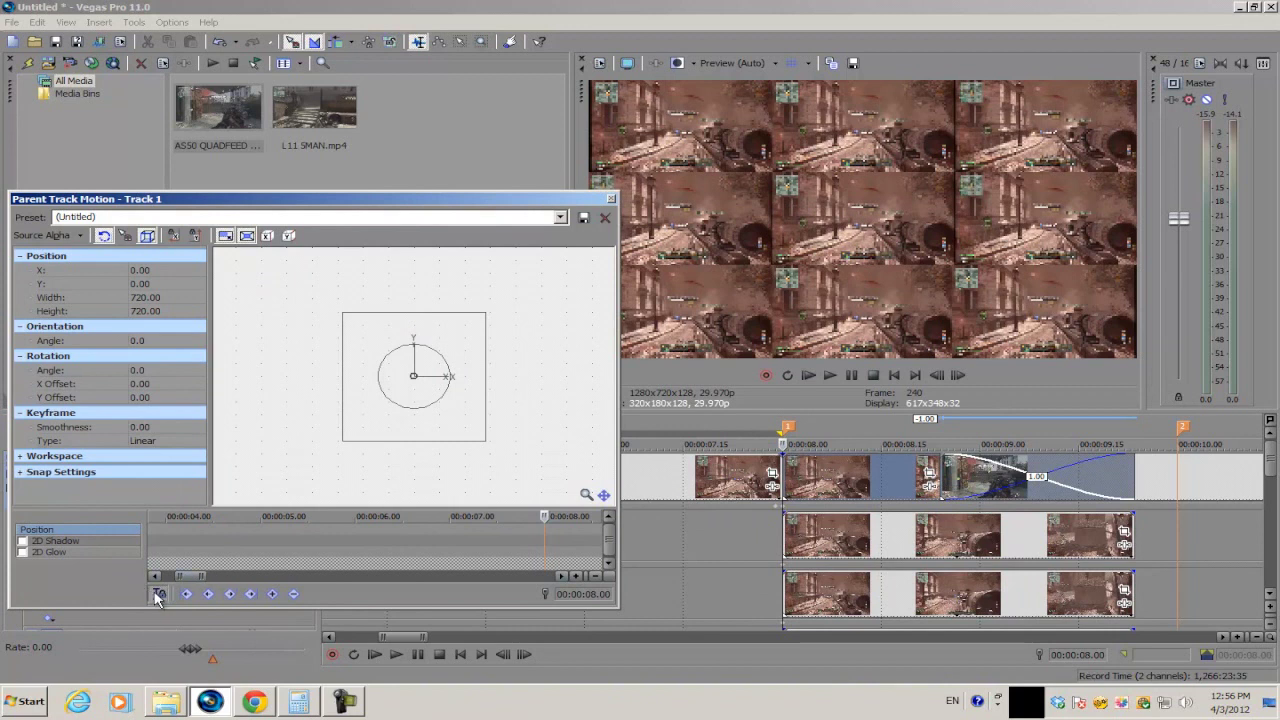
Add parent motion keyframes for track 1 at 00:00:08.00 and one frame earlier at 00:00:07.29
{"action": "left_click", "coordinate": [815, 478]}
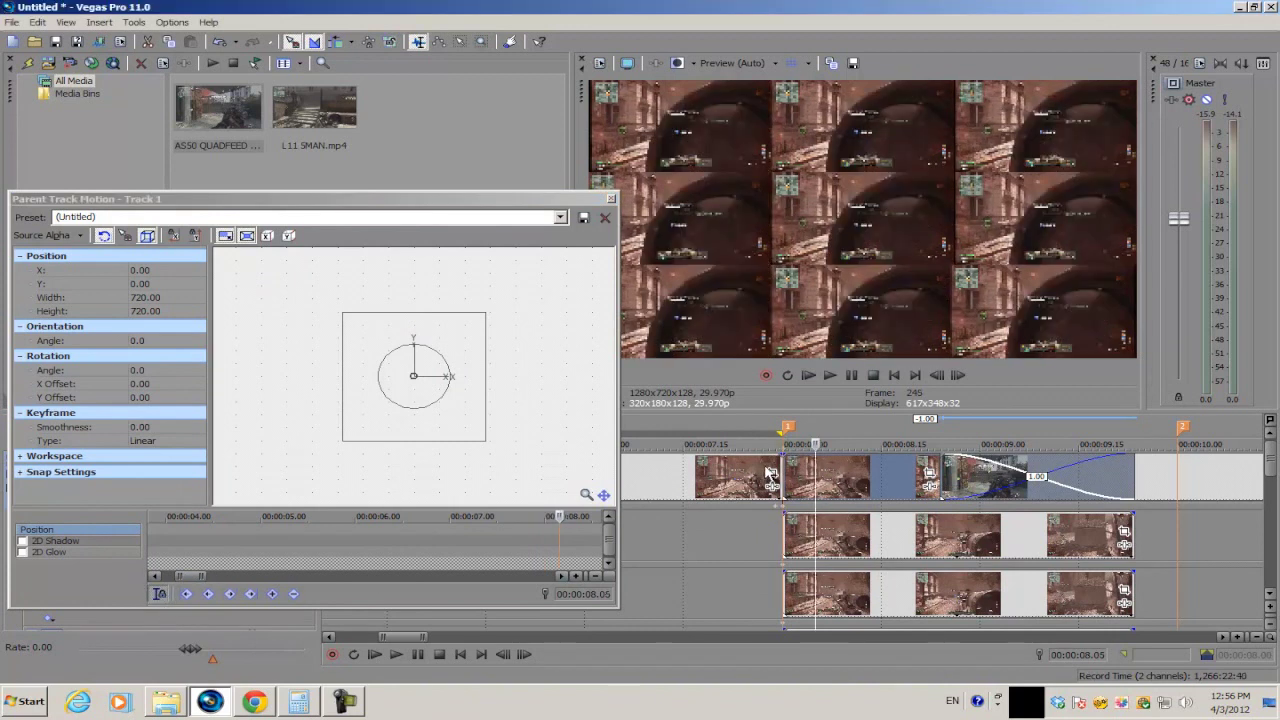
{"action": "left_click", "coordinate": [788, 478]}
{"action": "scroll", "coordinate": [792, 478], "scroll_direction": "up", "scroll_amount": 3}
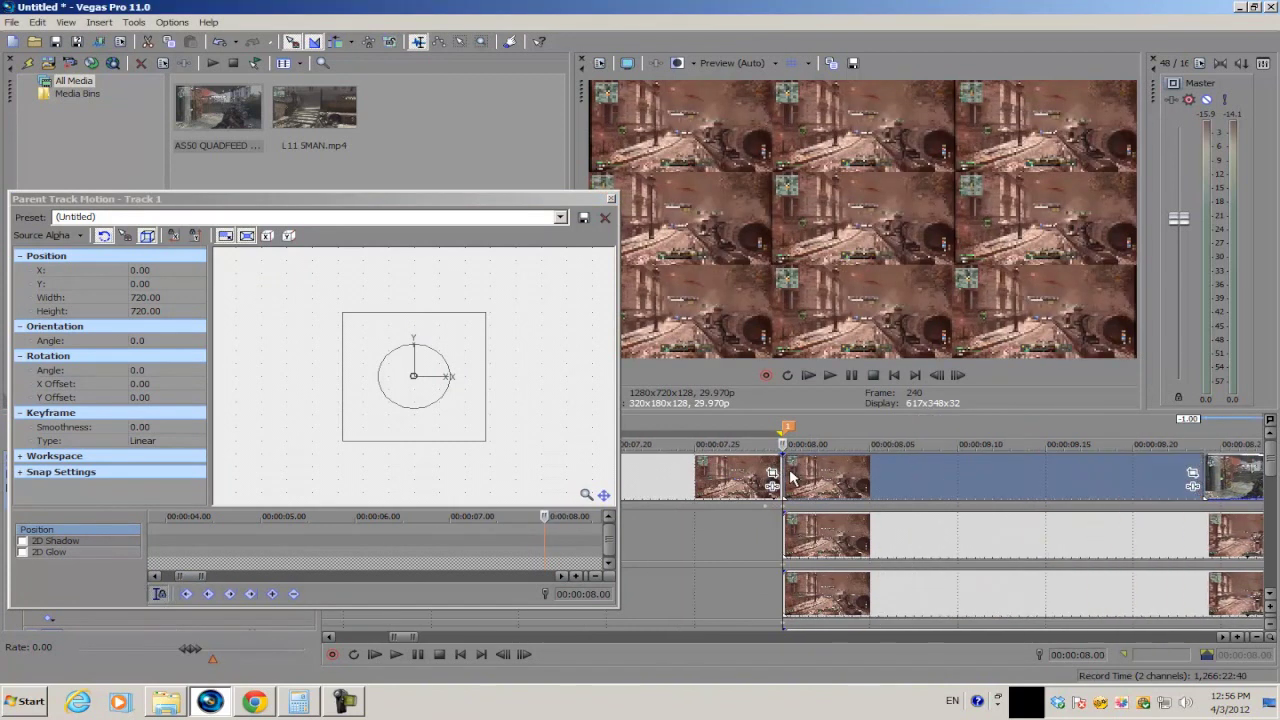
{"action": "scroll", "coordinate": [795, 480], "scroll_direction": "up", "scroll_amount": 1}
{"action": "left_click", "coordinate": [467, 562]}
{"action": "scroll", "coordinate": [467, 562], "scroll_direction": "up", "scroll_amount": 5}
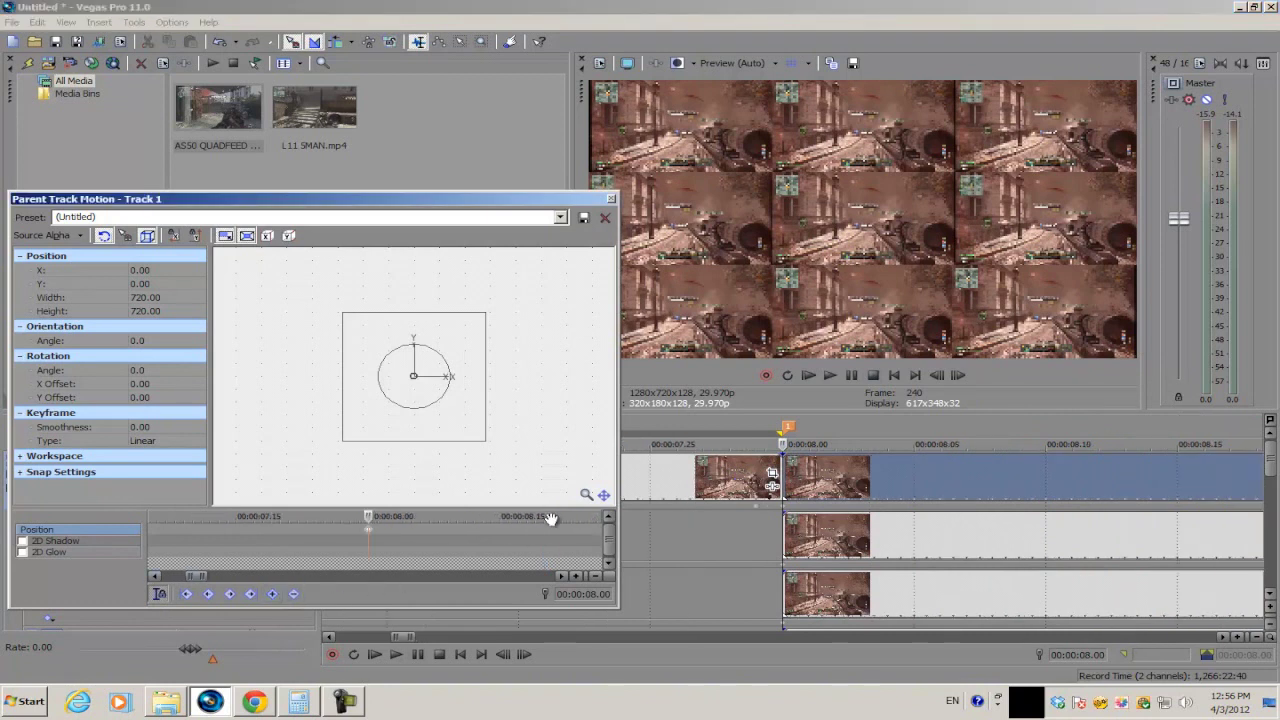
{"action": "scroll", "coordinate": [424, 545], "scroll_direction": "up", "scroll_amount": 2}
{"action": "left_click", "coordinate": [320, 530]}
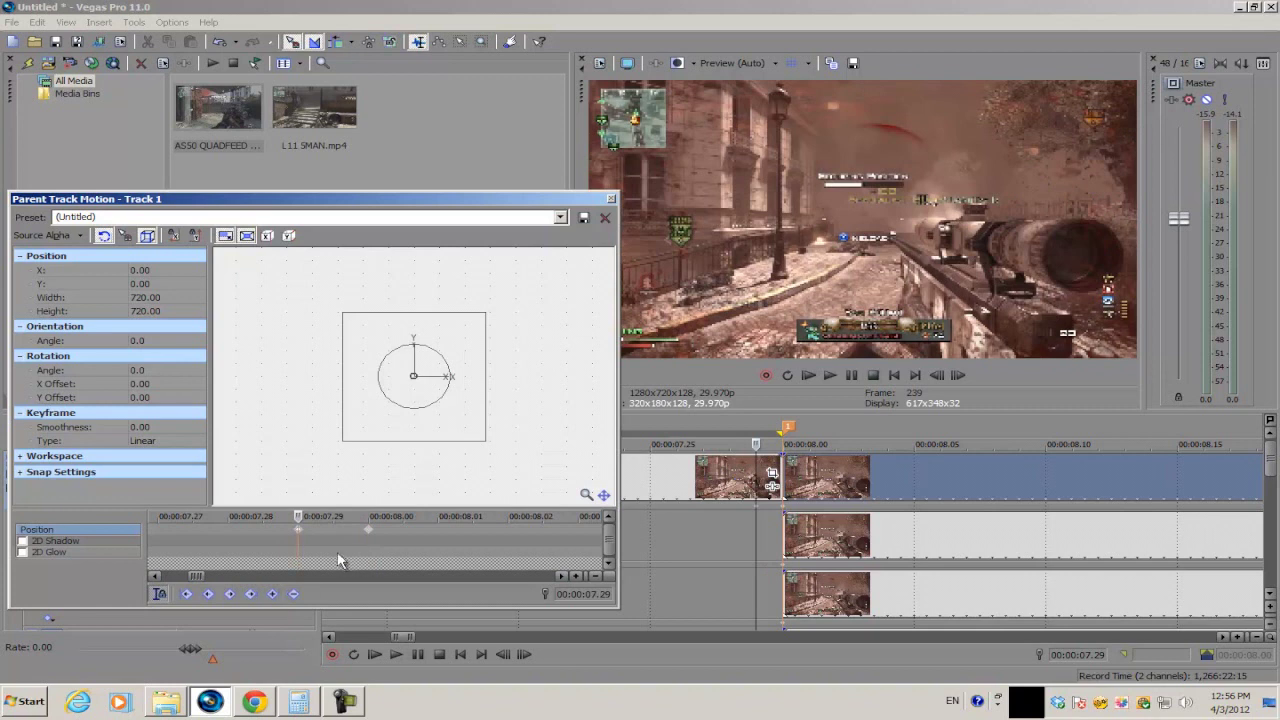
Enlarge the parent frame at the 00:00:08.00 keyframe to about 2,178.57 wide and high so the centre copy fills the picture
{"action": "left_click_drag", "start_coordinate": [298, 516], "coordinate": [365, 517]}
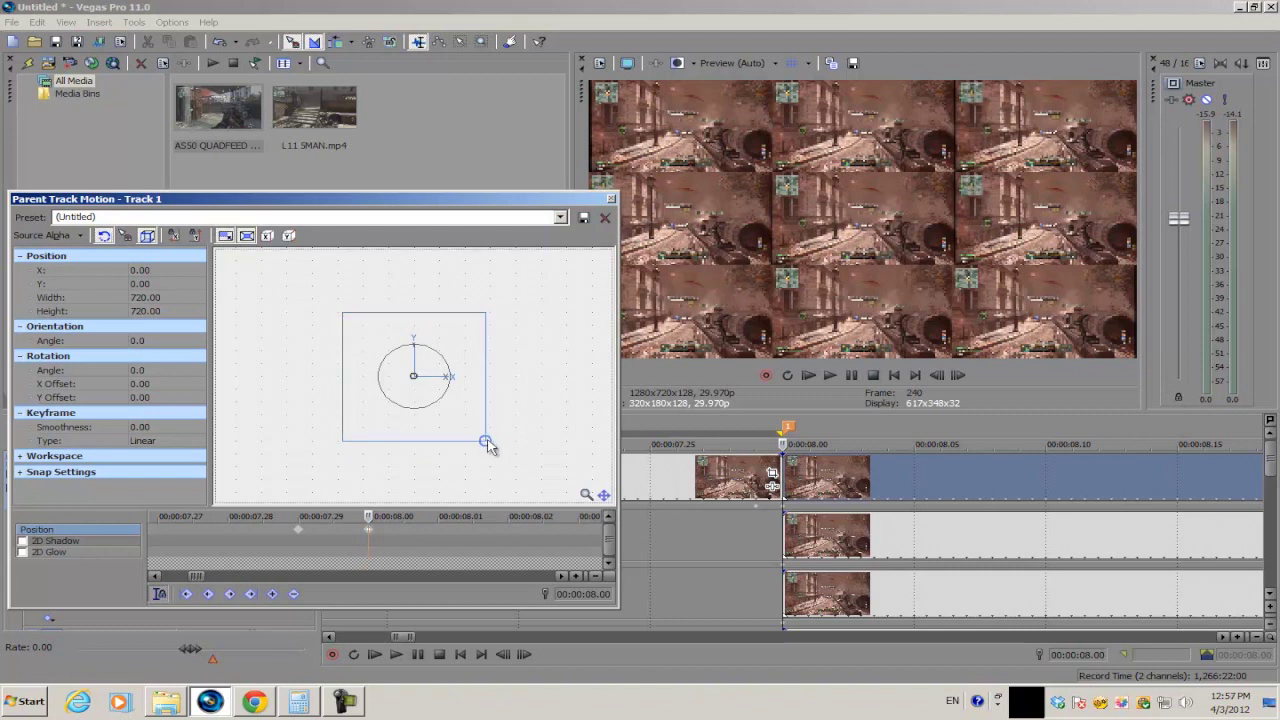
{"action": "left_click_drag", "start_coordinate": [485, 441], "coordinate": [589, 487]}
{"action": "left_click_drag", "start_coordinate": [593, 477], "coordinate": [670, 527]}
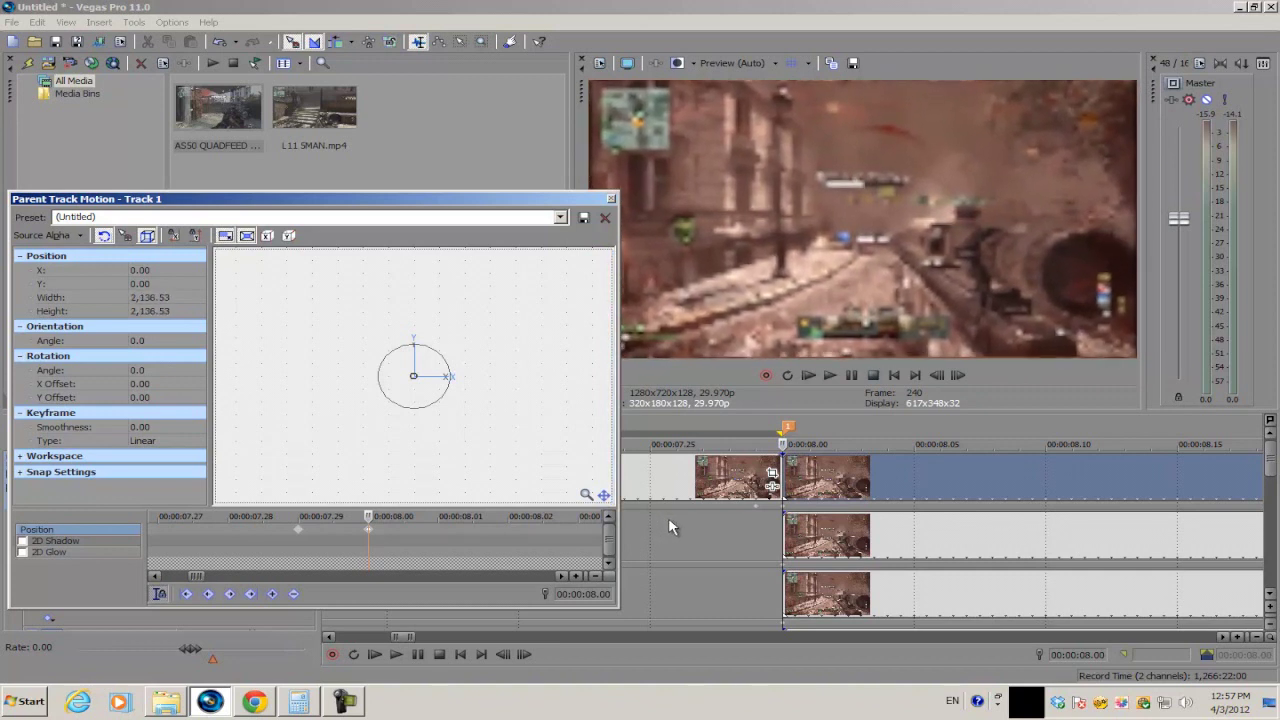
{"action": "scroll", "coordinate": [474, 430], "scroll_direction": "down", "scroll_amount": 3}
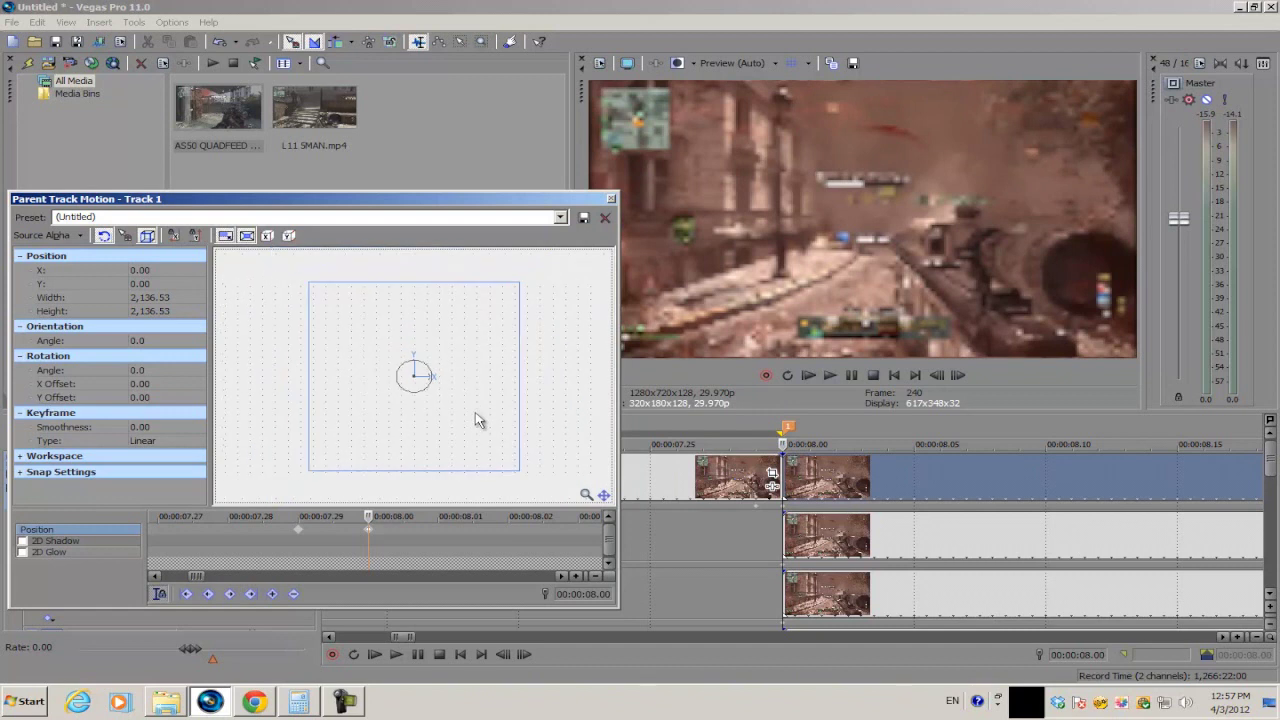
{"action": "left_click_drag", "start_coordinate": [521, 476], "coordinate": [522, 474]}
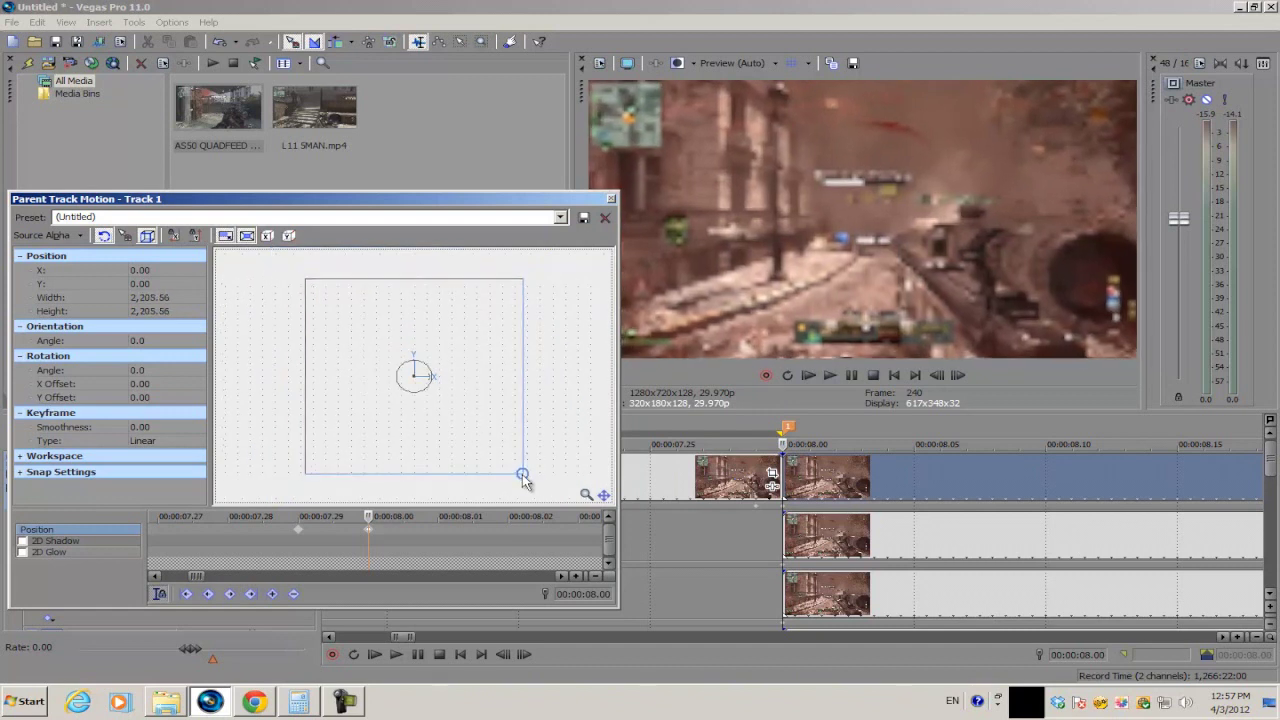
Check the enlarged frame at Best (Full) preview quality and close the parent motion settings
{"action": "left_click", "coordinate": [752, 64]}
{"action": "left_click", "coordinate": [770, 130]}
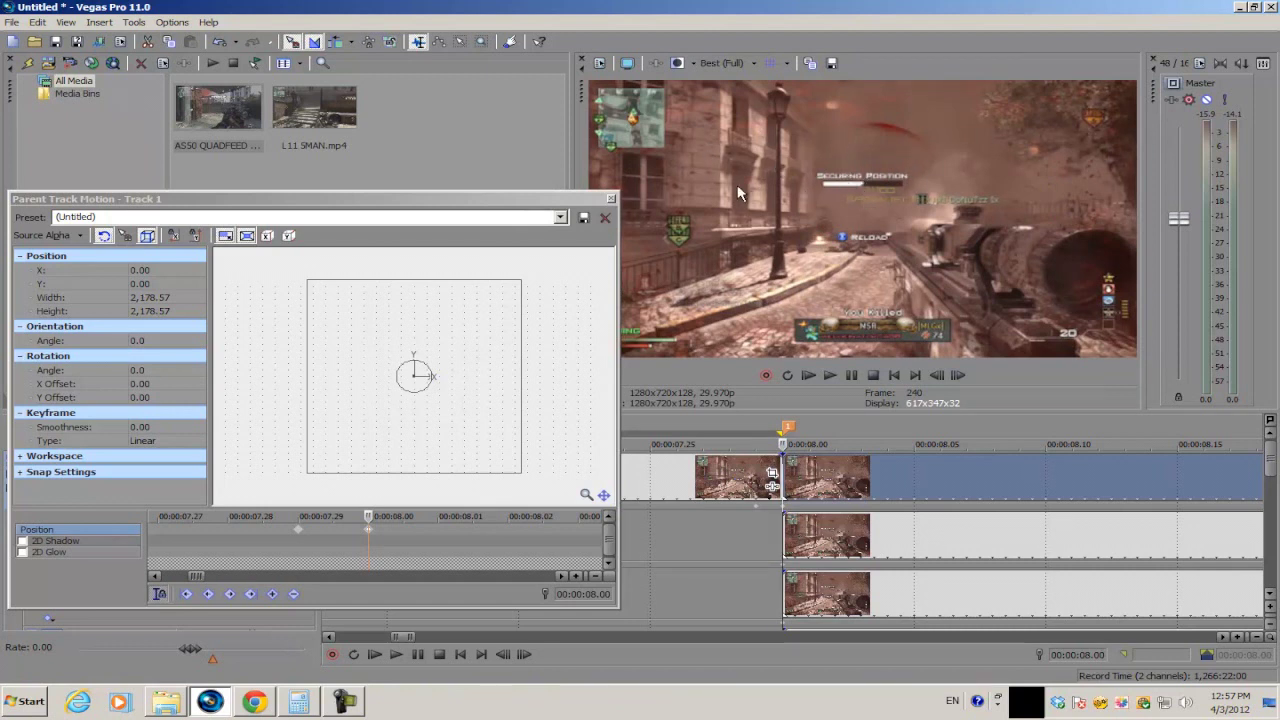
{"action": "left_click", "coordinate": [365, 538]}
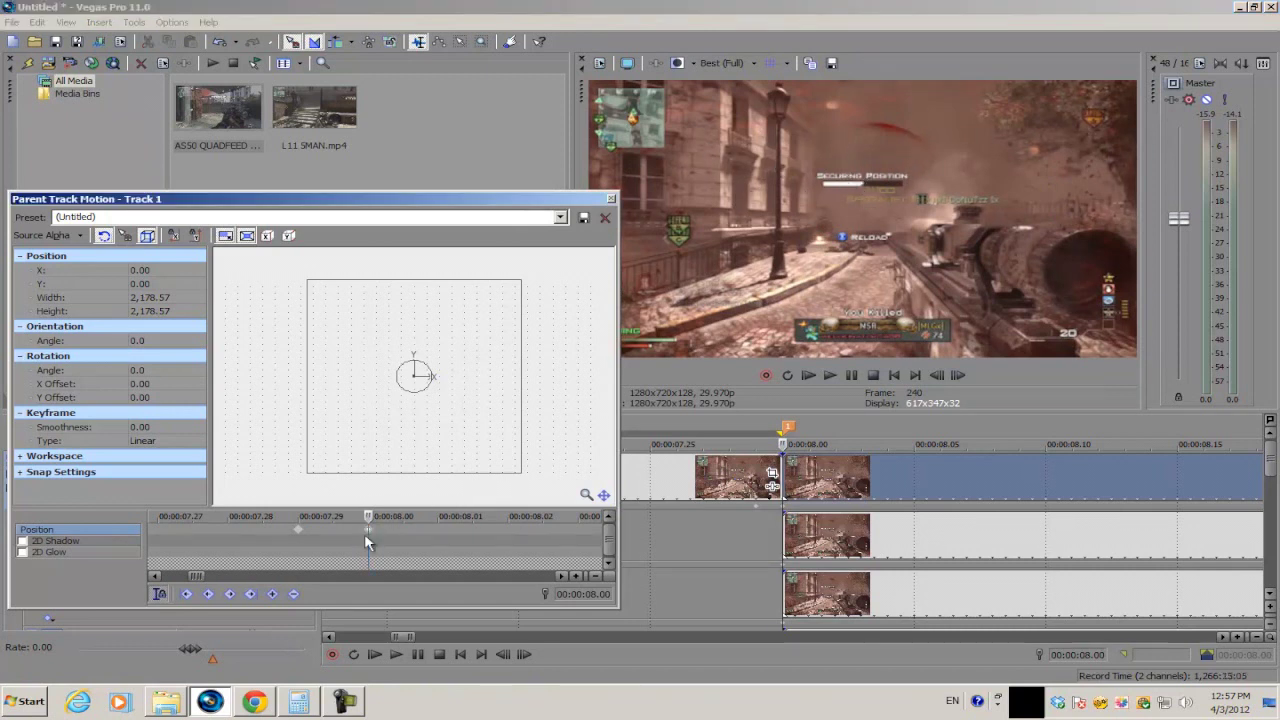
{"action": "left_click", "coordinate": [790, 475]}
{"action": "scroll", "coordinate": [800, 475], "scroll_direction": "down", "scroll_amount": 5}
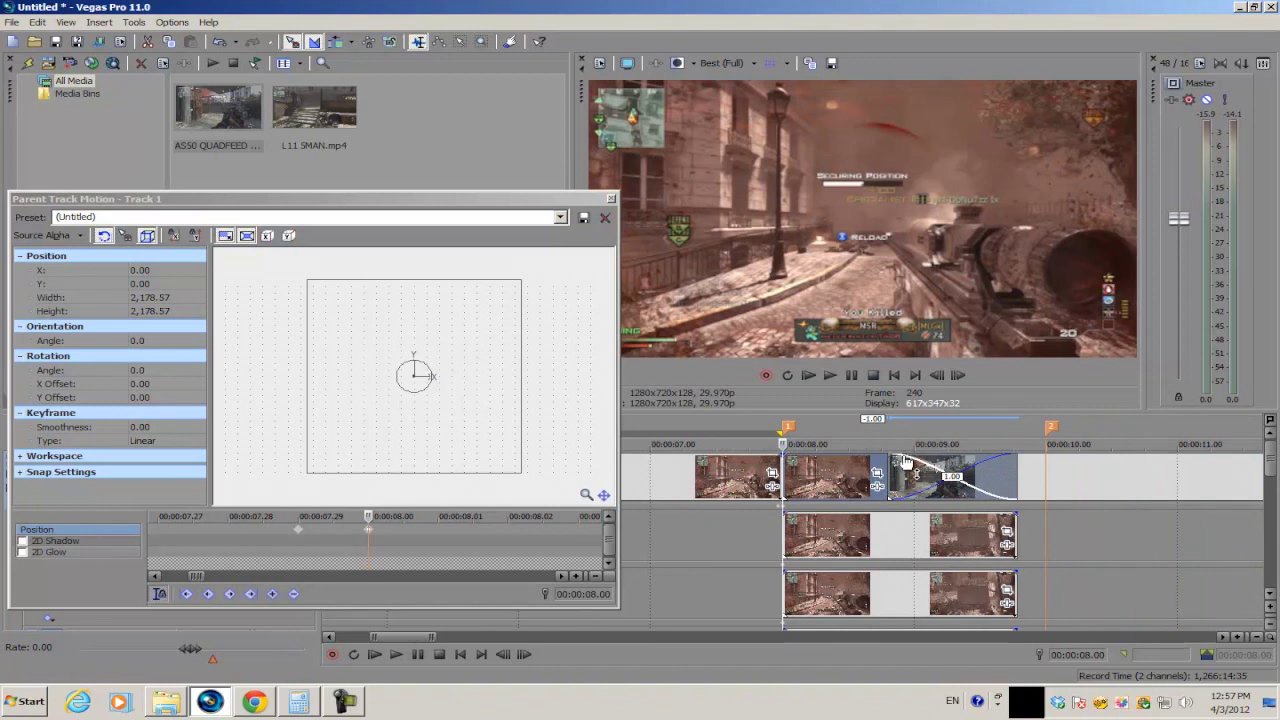
{"action": "left_click", "coordinate": [611, 198]}
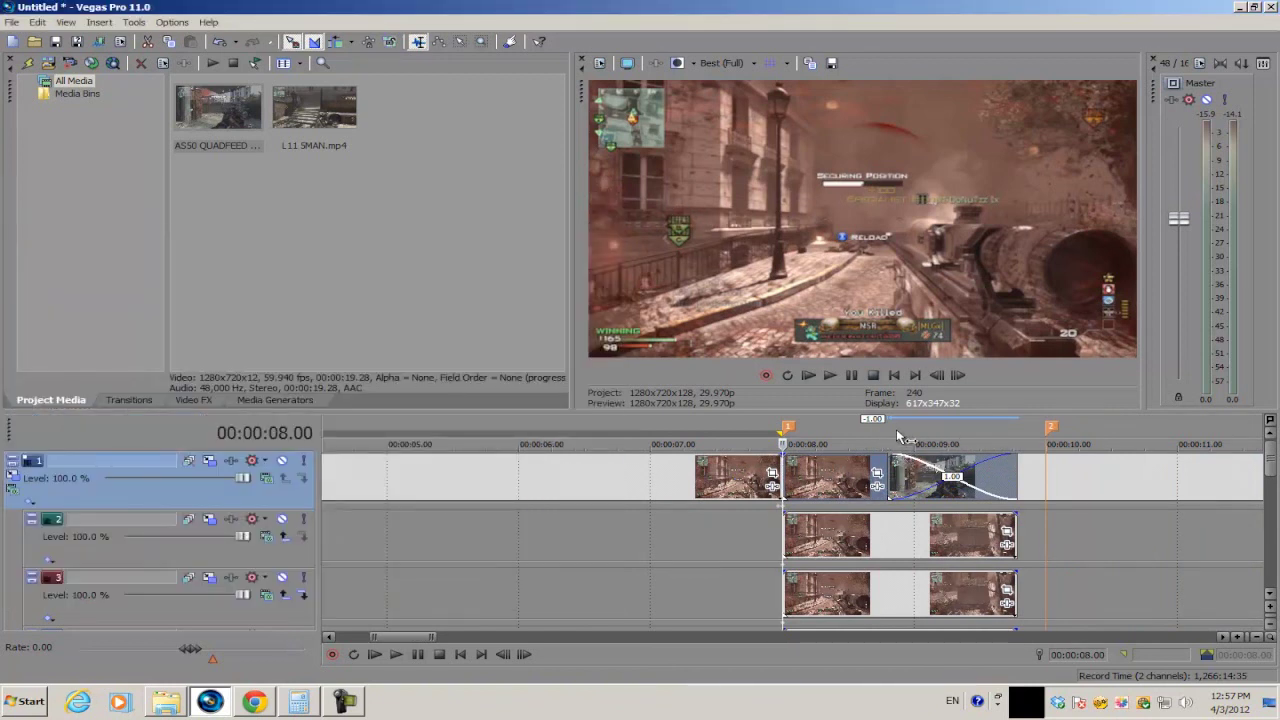
Reopen track 1's parent motion at 00:00:09.00, add a keyframe there and shrink the parent frame to about 1,021 wide and high
{"action": "left_click", "coordinate": [914, 468]}
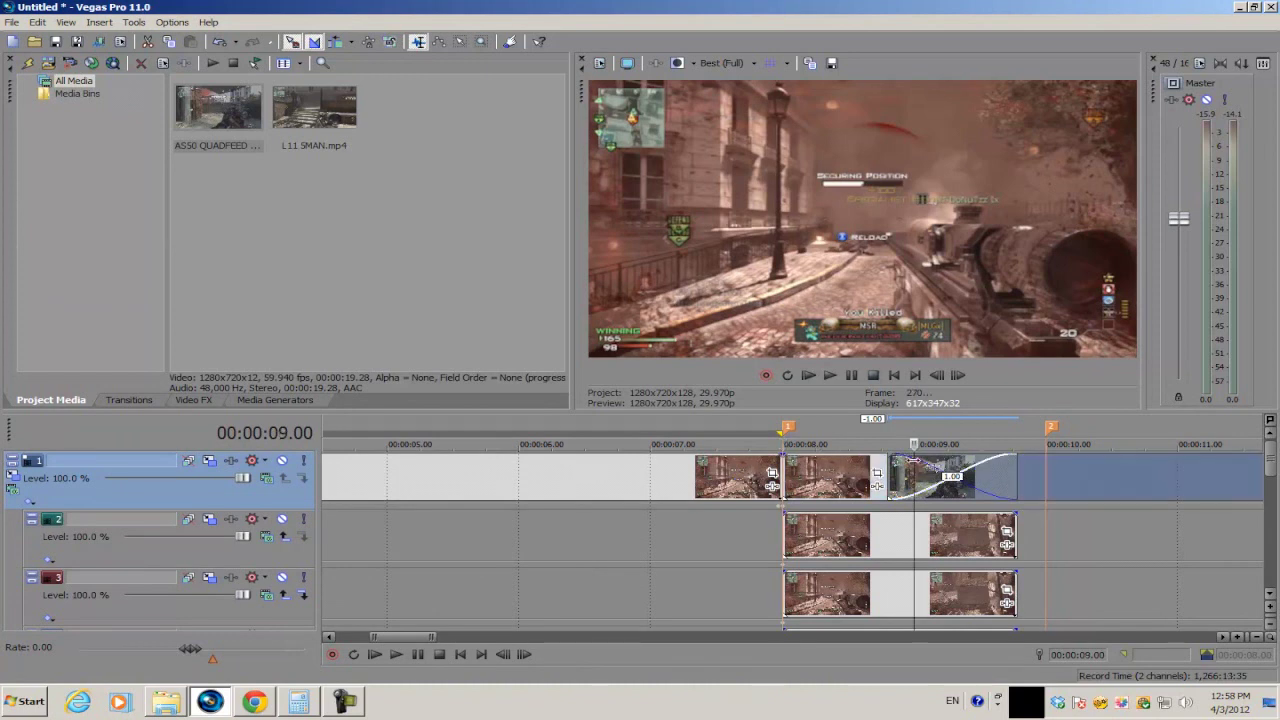
{"action": "left_click", "coordinate": [1047, 465]}
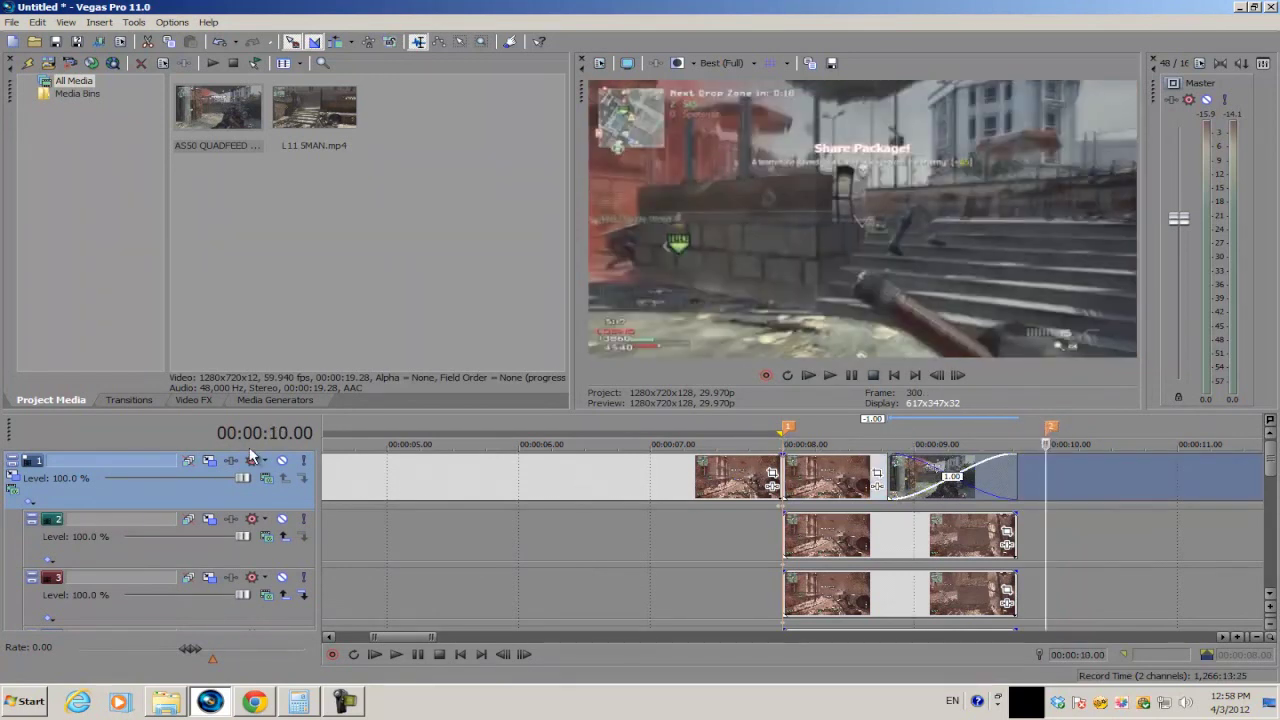
{"action": "left_click", "coordinate": [912, 468]}
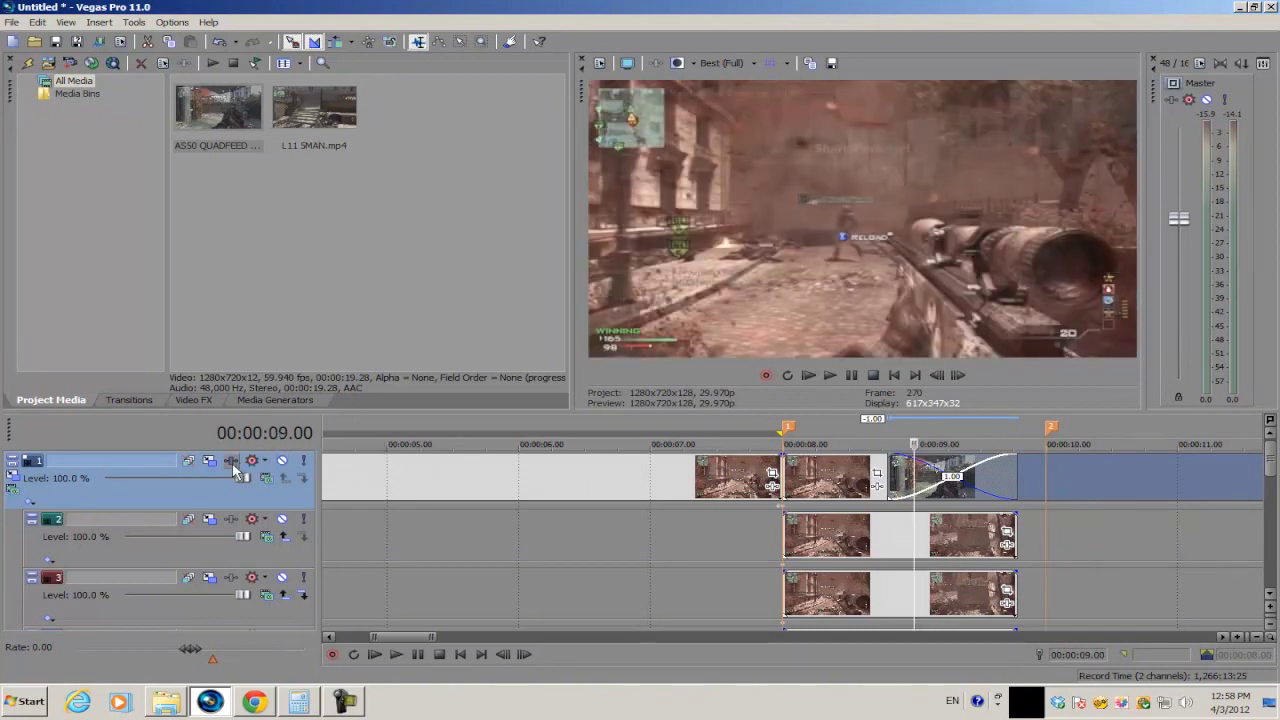
{"action": "left_click", "coordinate": [22, 479]}
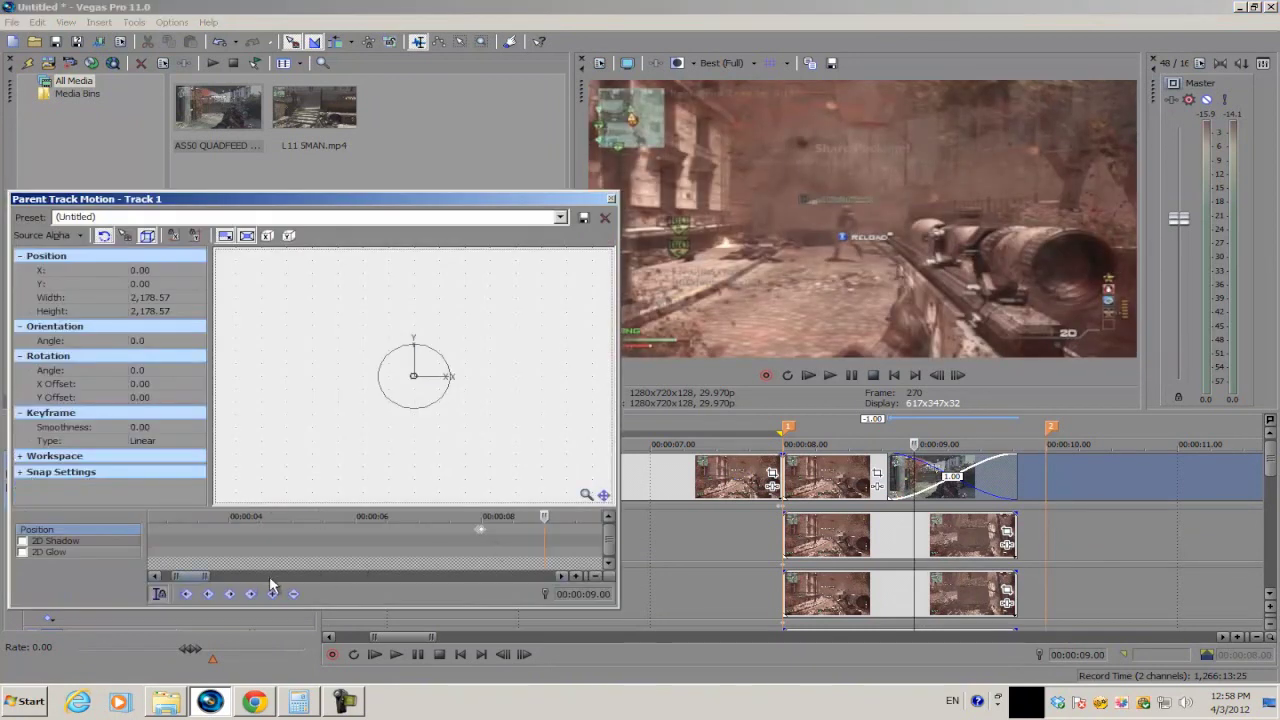
{"action": "scroll", "coordinate": [434, 414], "scroll_direction": "down", "scroll_amount": 3}
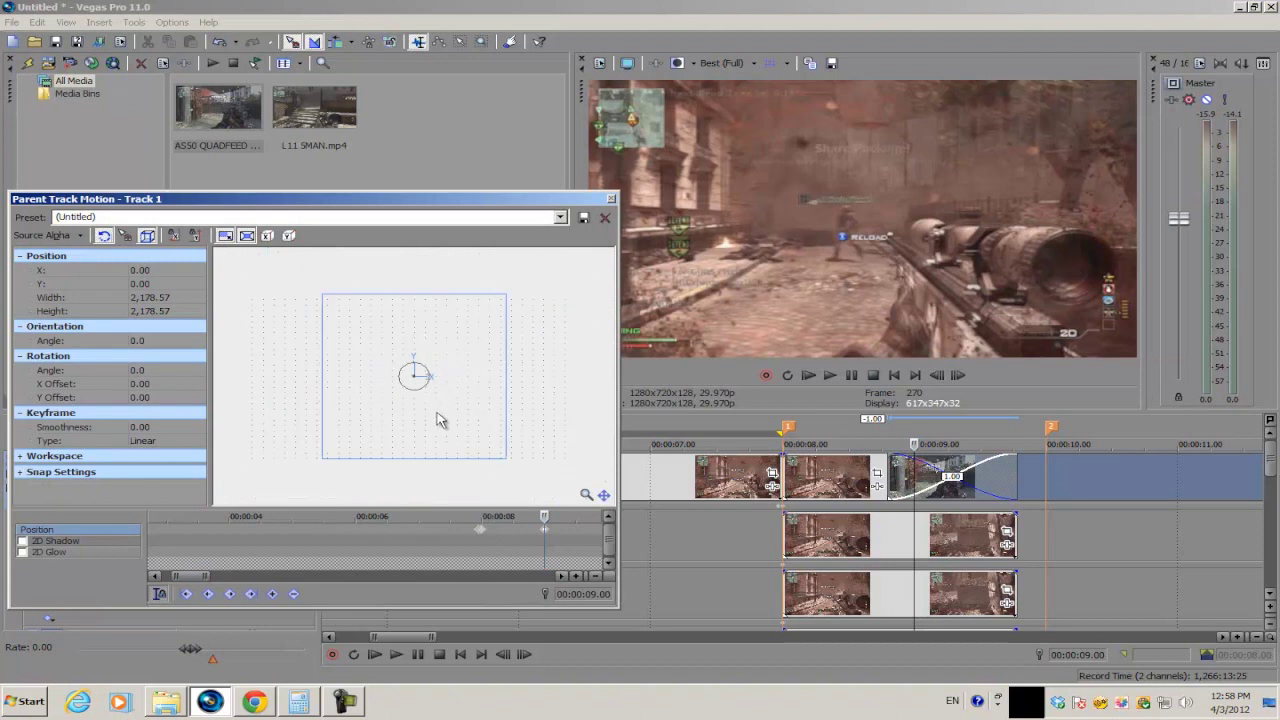
{"action": "left_click_drag", "start_coordinate": [507, 462], "coordinate": [456, 413]}
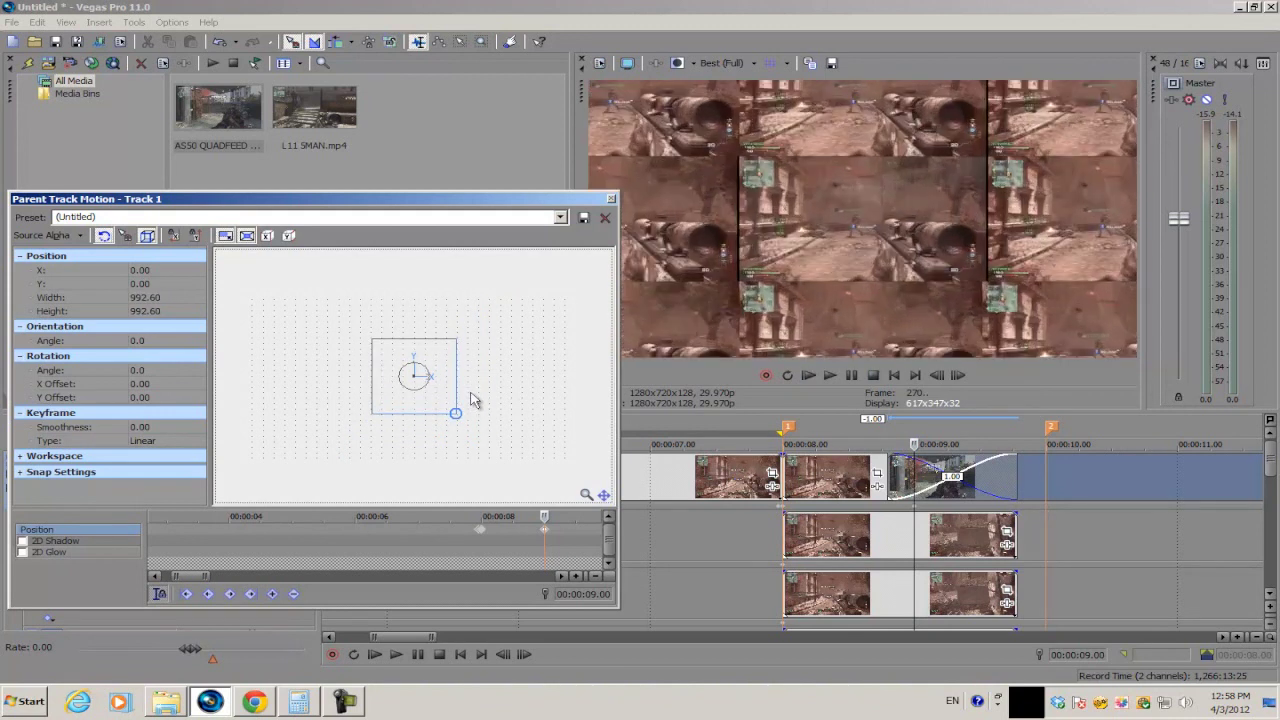
Set the preview quality to Preview (Auto) and reduce the 00:00:09.00 parent frame to about 781 wide and high, framing the full grid
{"action": "left_click", "coordinate": [740, 63]}
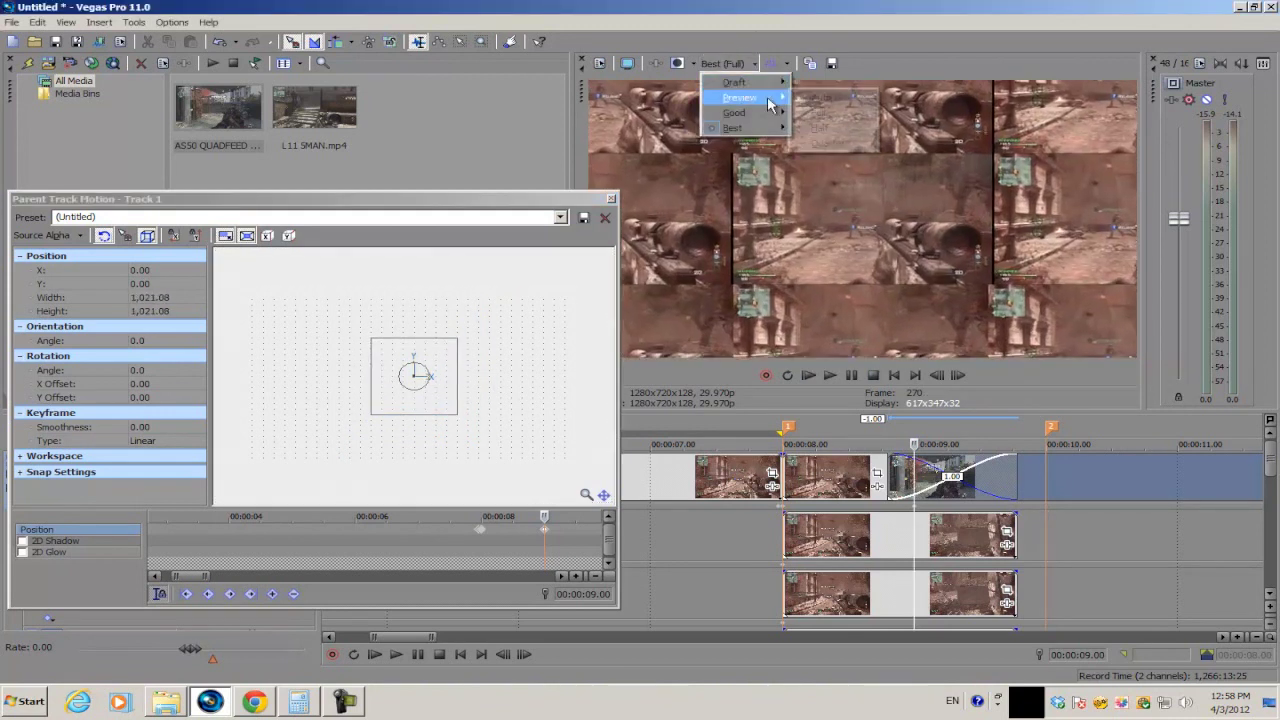
{"action": "left_click", "coordinate": [810, 98]}
{"action": "mouse_move", "coordinate": [457, 414]}
{"action": "left_mouse_down"}
{"action": "mouse_move", "coordinate": [446, 398]}
{"action": "mouse_move", "coordinate": [462, 403]}
{"action": "mouse_move", "coordinate": [441, 401]}
{"action": "left_mouse_up"}
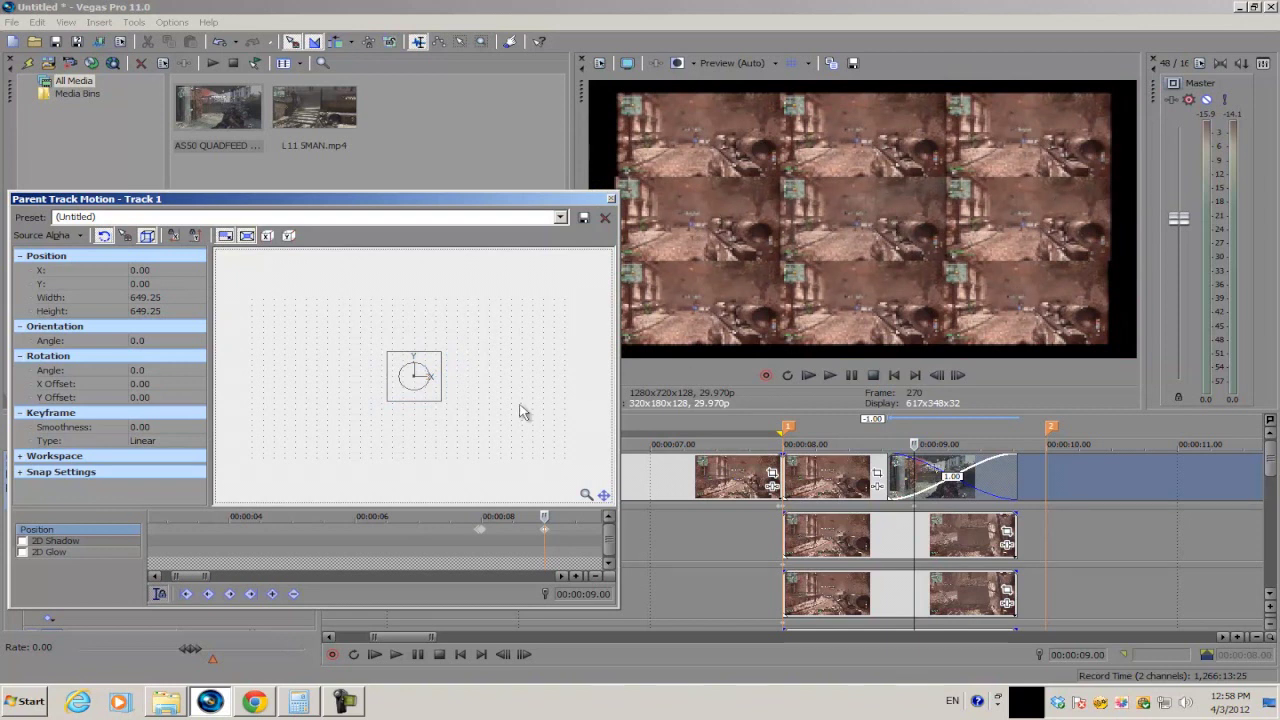
{"action": "left_click_drag", "start_coordinate": [442, 403], "coordinate": [451, 409]}
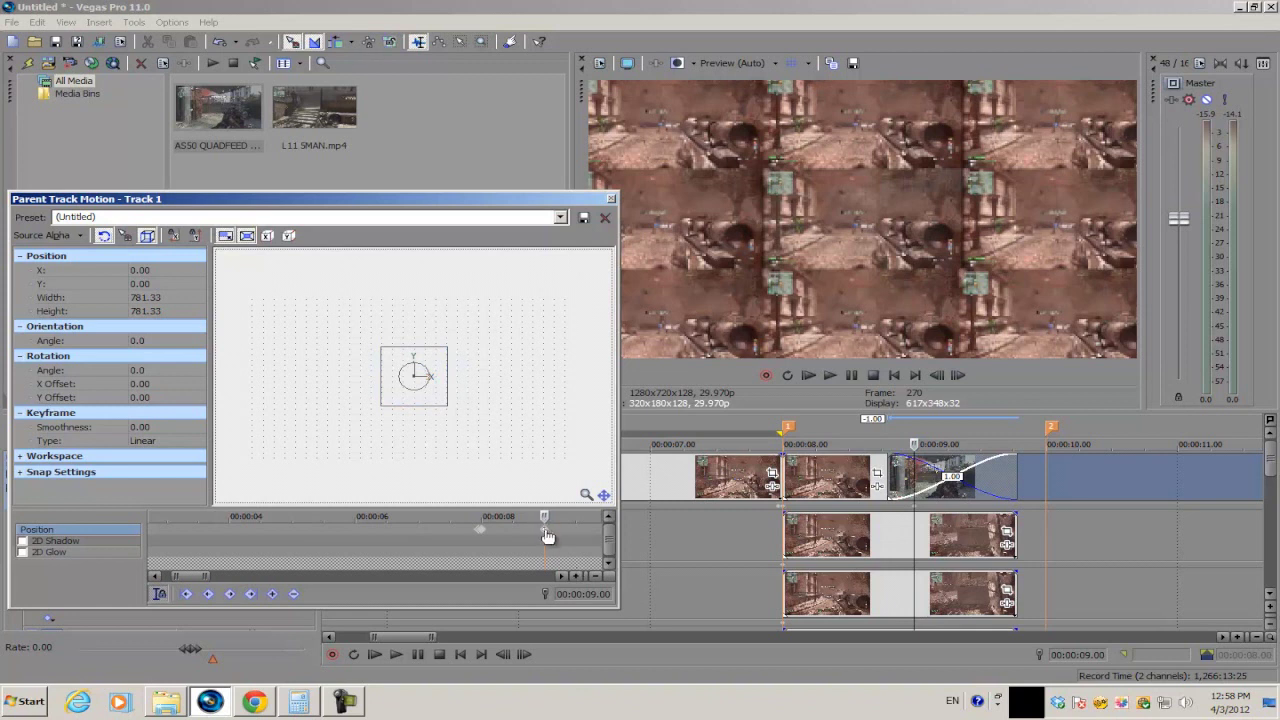
Add a parent motion keyframe at 00:00:10.00 and enlarge the parent frame to about 2,082 so the second clip nearly fills the picture
{"action": "left_click", "coordinate": [1048, 465]}
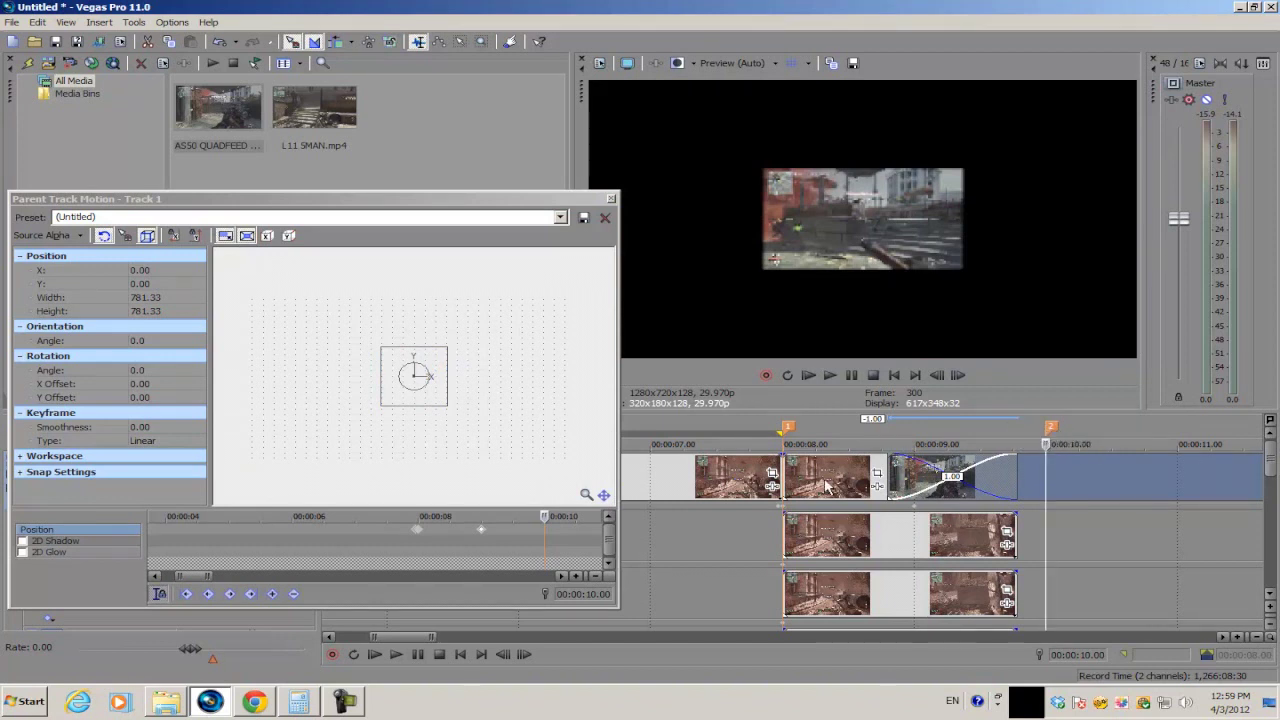
{"action": "left_click_drag", "start_coordinate": [294, 203], "coordinate": [420, 207]}
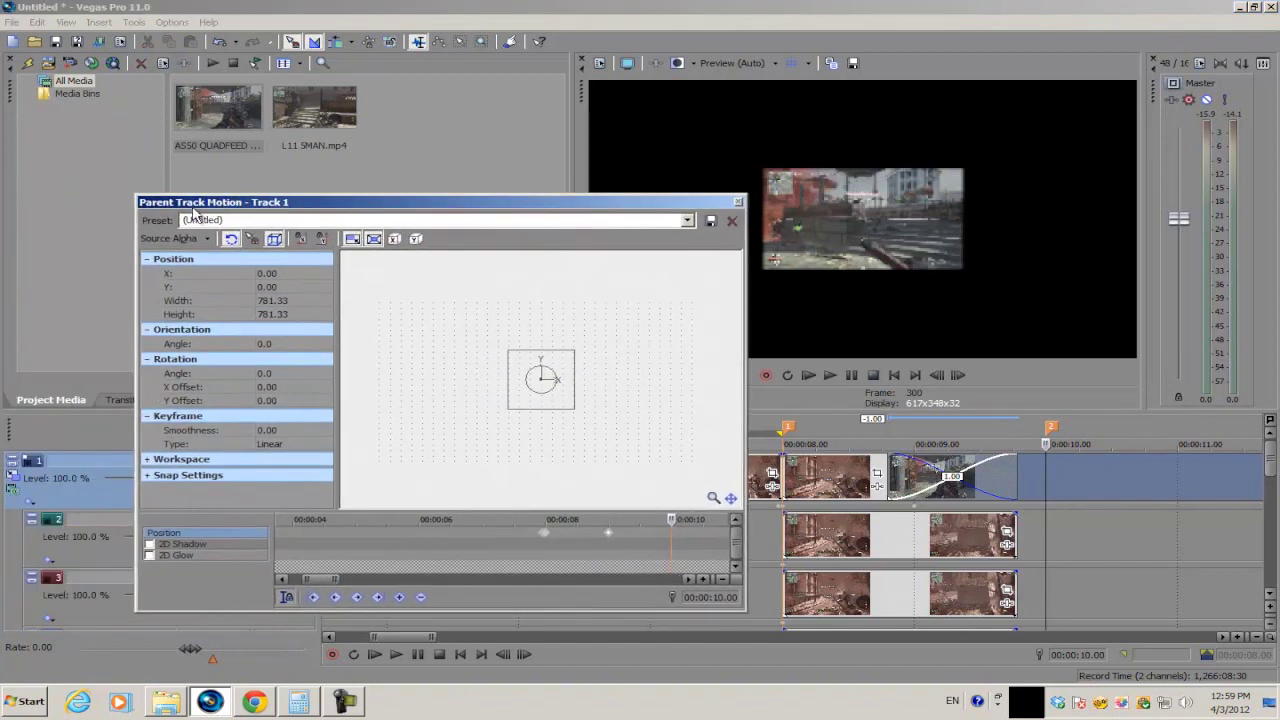
{"action": "left_click", "coordinate": [398, 597]}
{"action": "left_click_drag", "start_coordinate": [575, 410], "coordinate": [646, 449]}
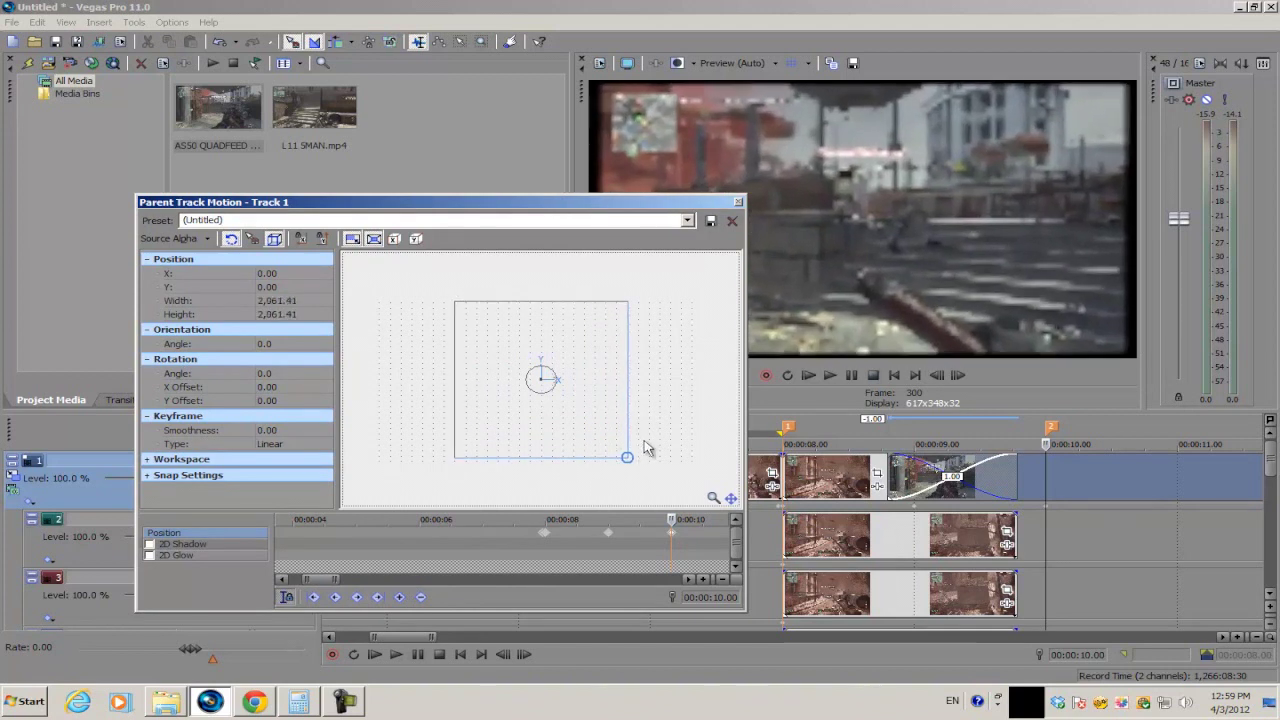
Match the 00:00:10.00 keyframe to the 00:00:08.00 keyframe by setting its width to 2,178.57
{"action": "left_click", "coordinate": [547, 536]}
{"action": "scroll", "coordinate": [549, 543], "scroll_direction": "up", "scroll_amount": 2}
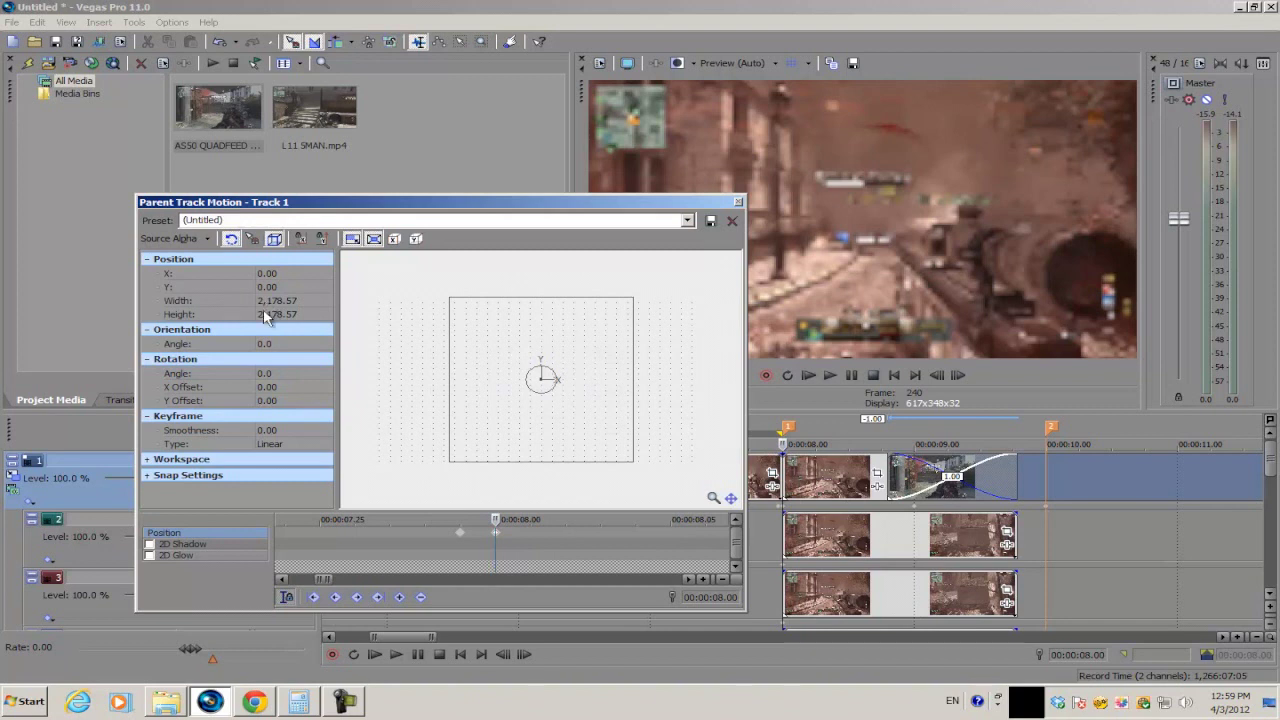
{"action": "scroll", "coordinate": [486, 538], "scroll_direction": "down", "scroll_amount": 5}
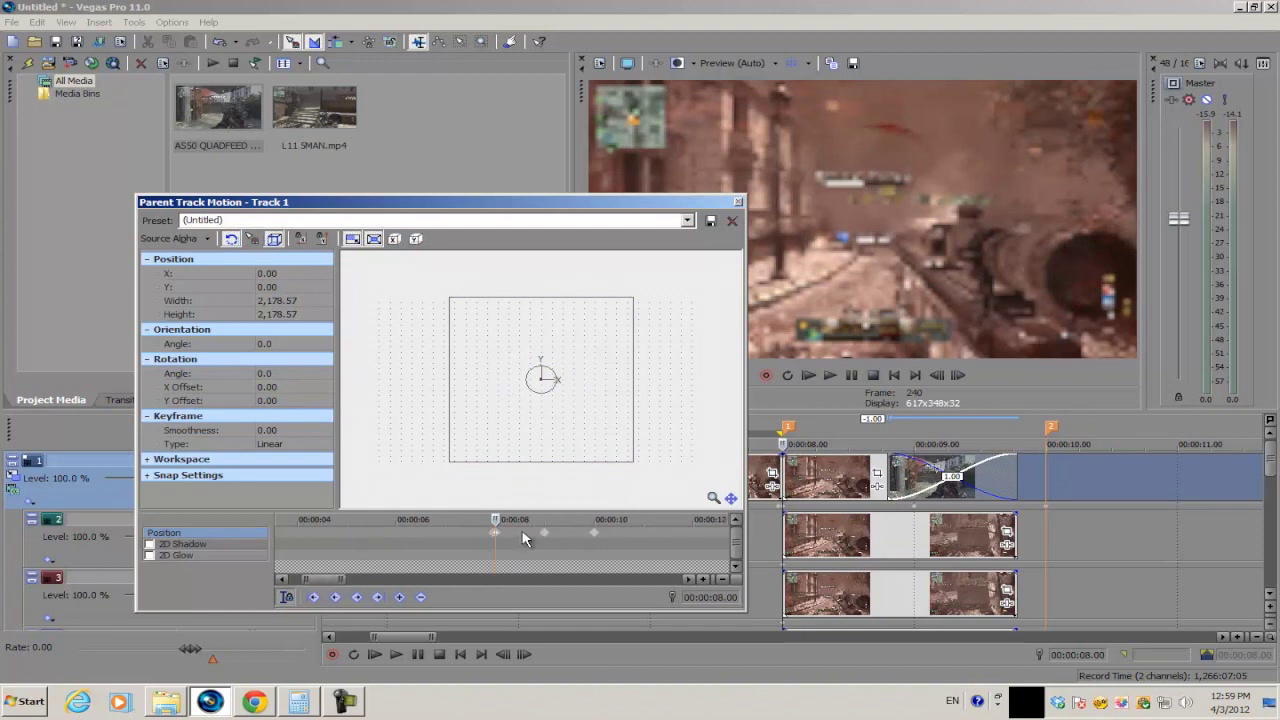
{"action": "left_click", "coordinate": [598, 537]}
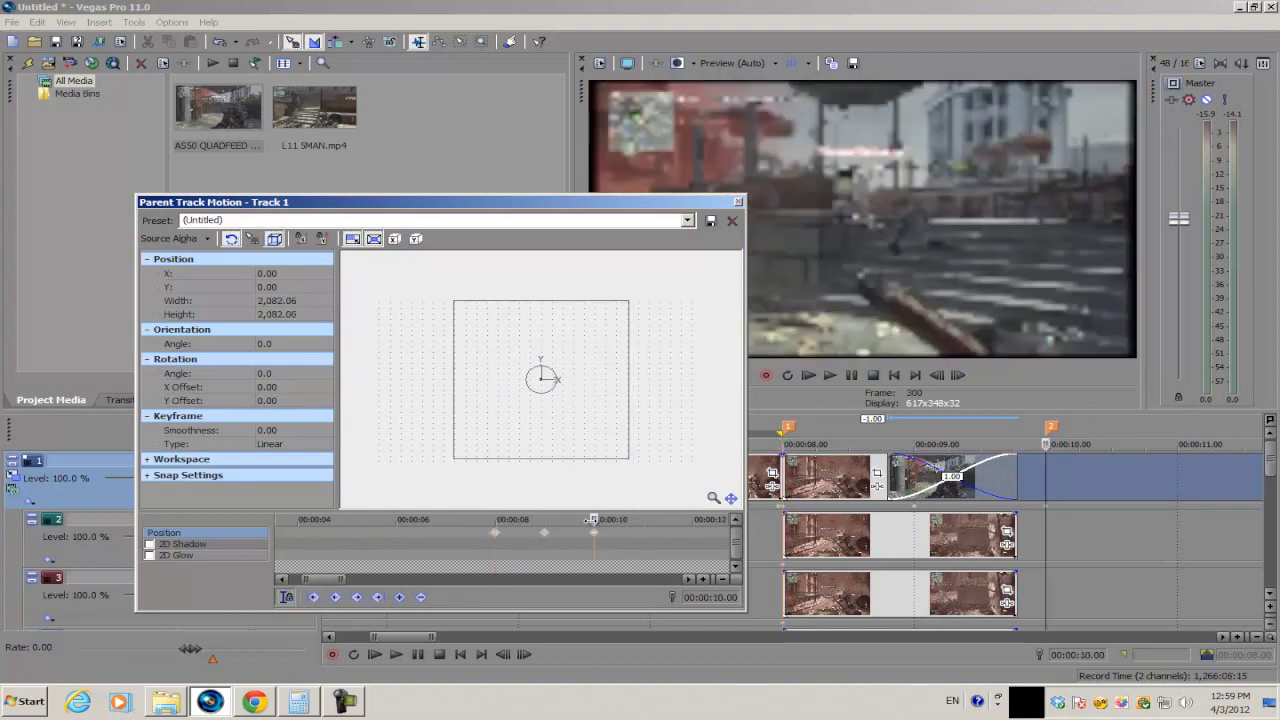
{"action": "left_click", "coordinate": [268, 298]}
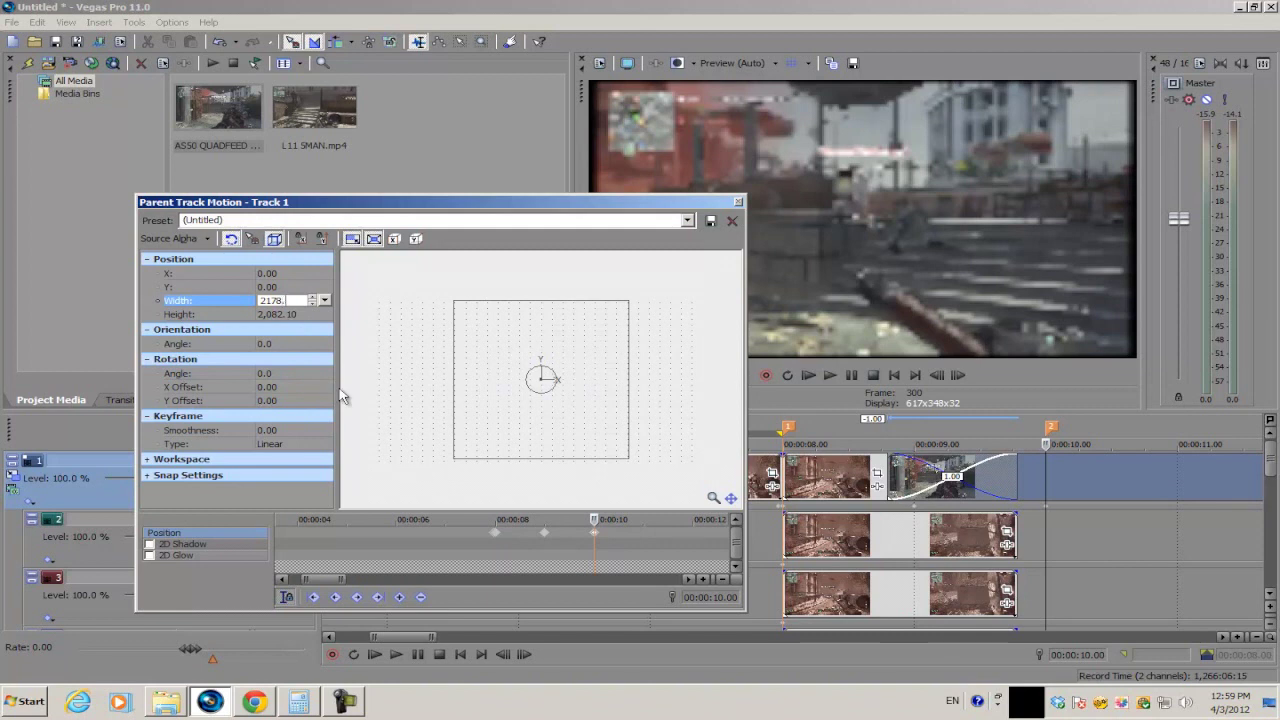
{"action": "type", "text": "2,178.57"}
{"action": "key", "text": "Return"}
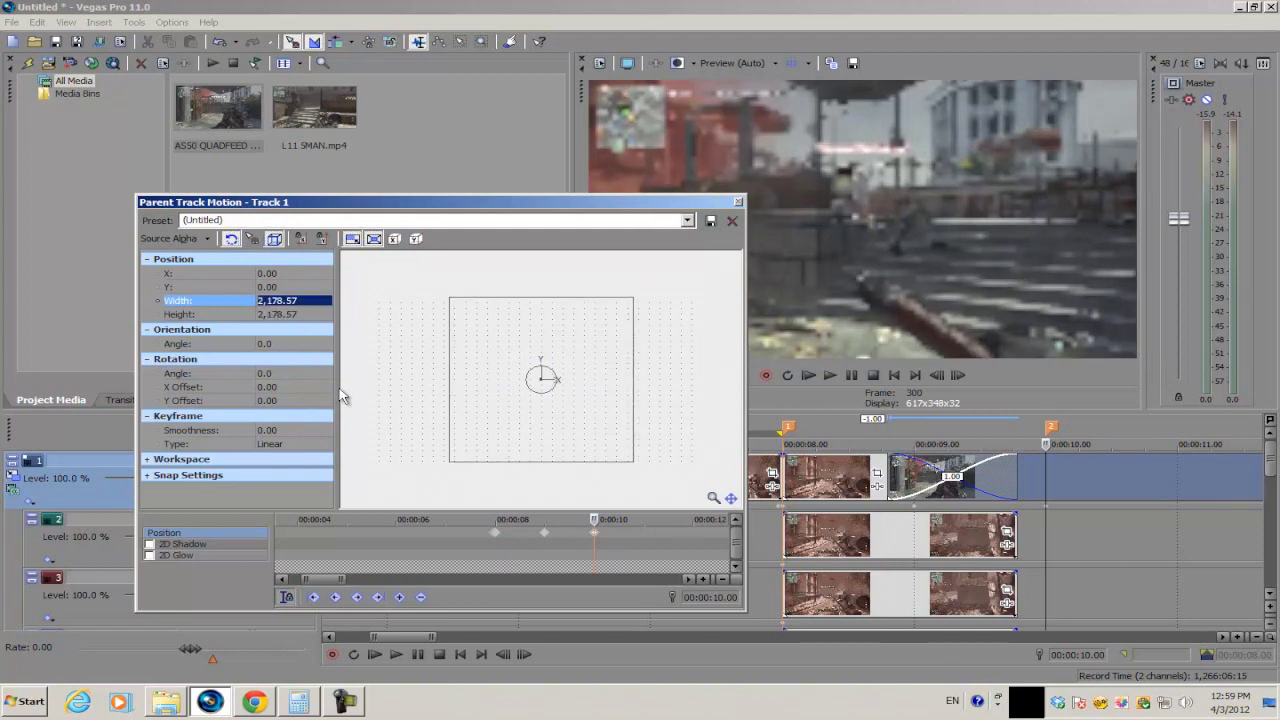
{"action": "left_click", "coordinate": [500, 540]}
{"action": "left_click", "coordinate": [598, 538]}
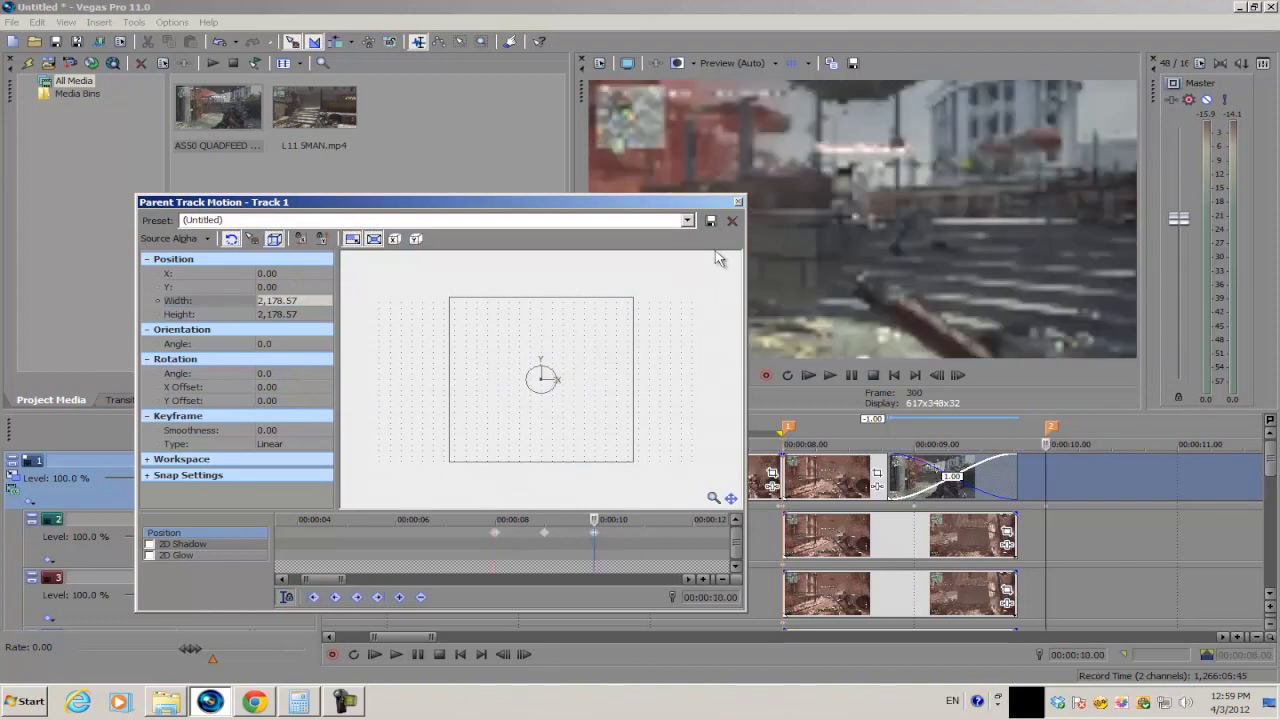
Move the Parent Track Motion window away from the preview and check the 00:00:10.00 frame at Preview (Full), returning to Preview (Auto)
{"action": "left_click_drag", "start_coordinate": [720, 207], "coordinate": [531, 258]}
{"action": "left_click", "coordinate": [755, 66]}
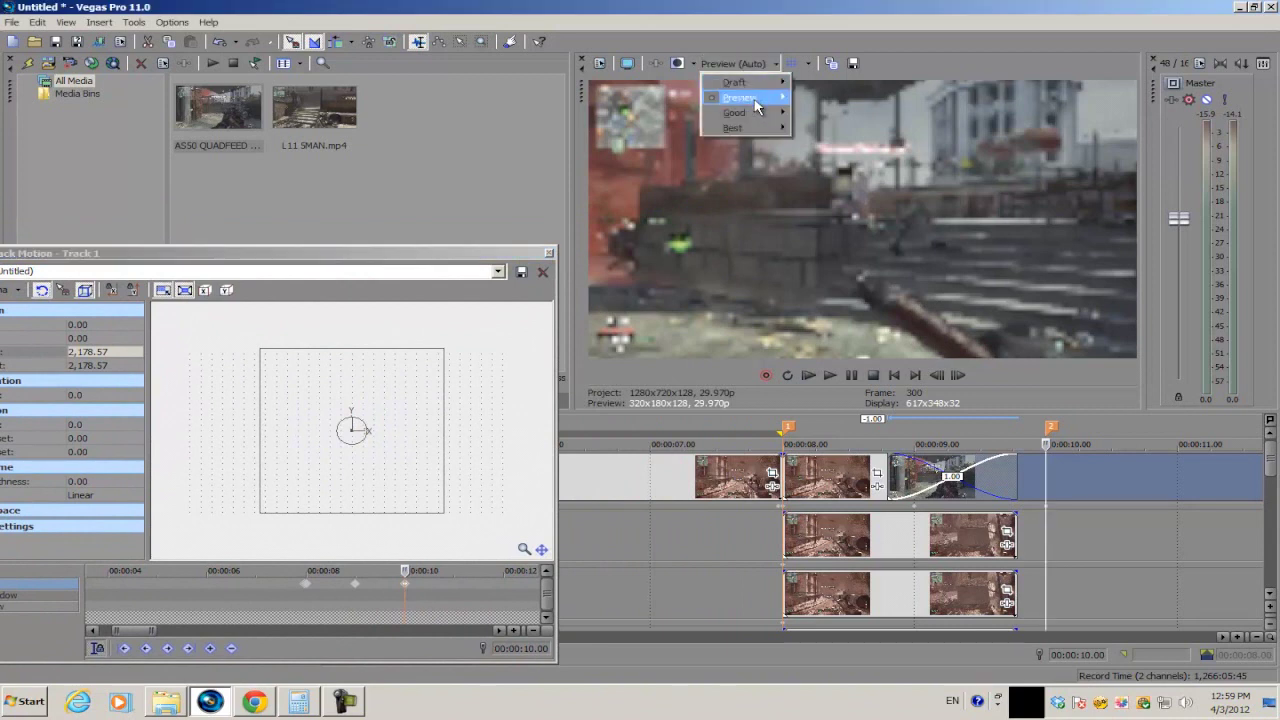
{"action": "left_click", "coordinate": [825, 111]}
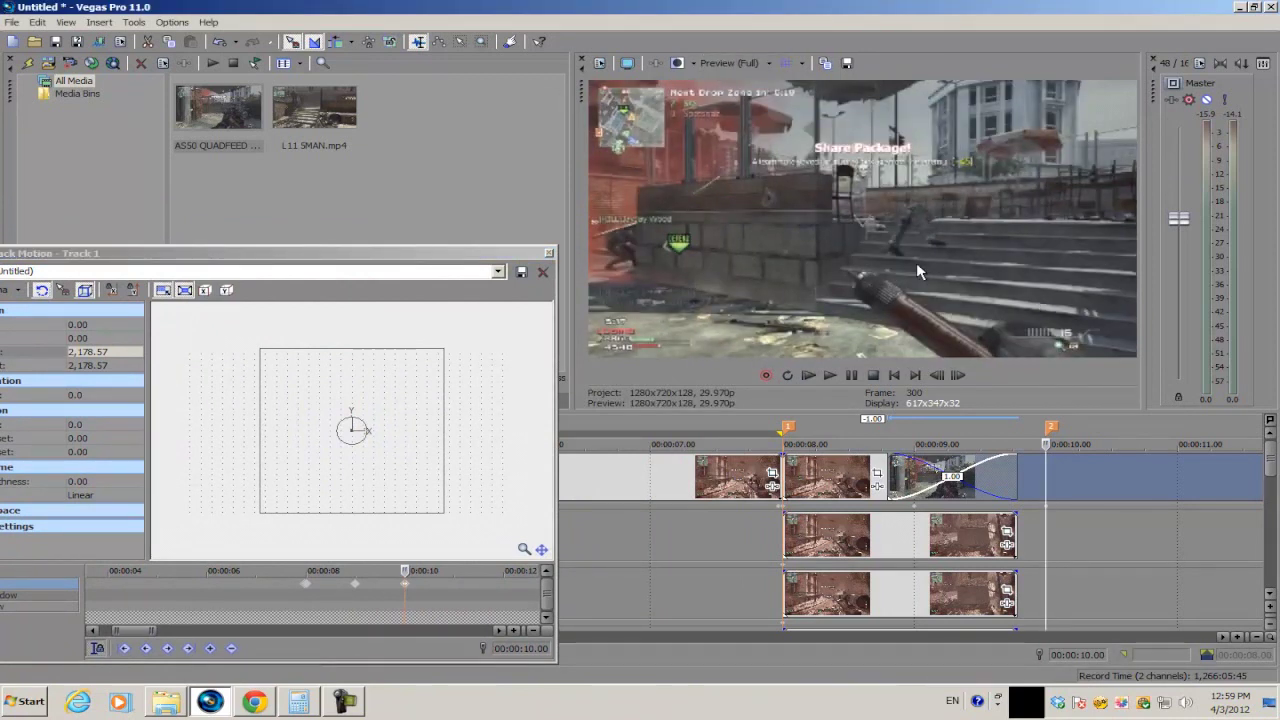
{"action": "left_click", "coordinate": [751, 62]}
{"action": "mouse_move", "coordinate": [753, 100]}
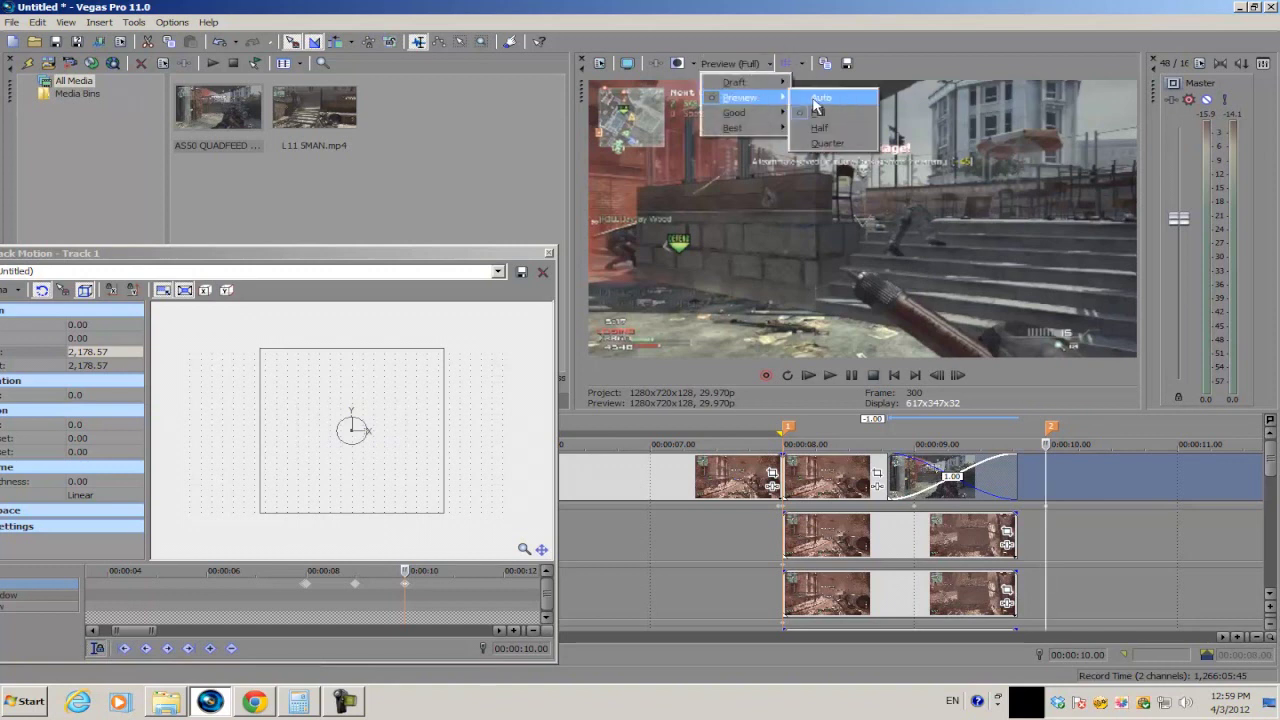
{"action": "left_click", "coordinate": [815, 97]}
Set the preview quality to Preview (Half) and play the transition over a loop region from 00:00:07.09 to 00:00:10.29
{"action": "left_click", "coordinate": [900, 375]}
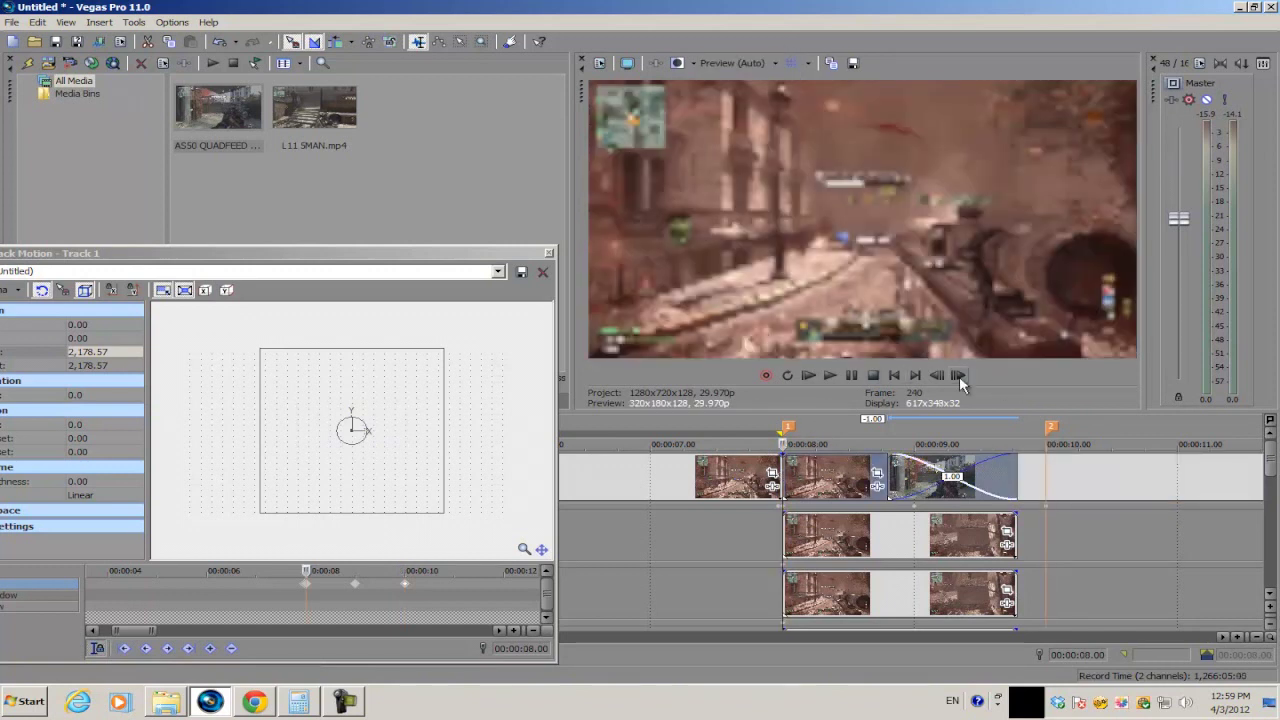
{"action": "left_click", "coordinate": [751, 62]}
{"action": "mouse_move", "coordinate": [753, 100]}
{"action": "left_click", "coordinate": [828, 128]}
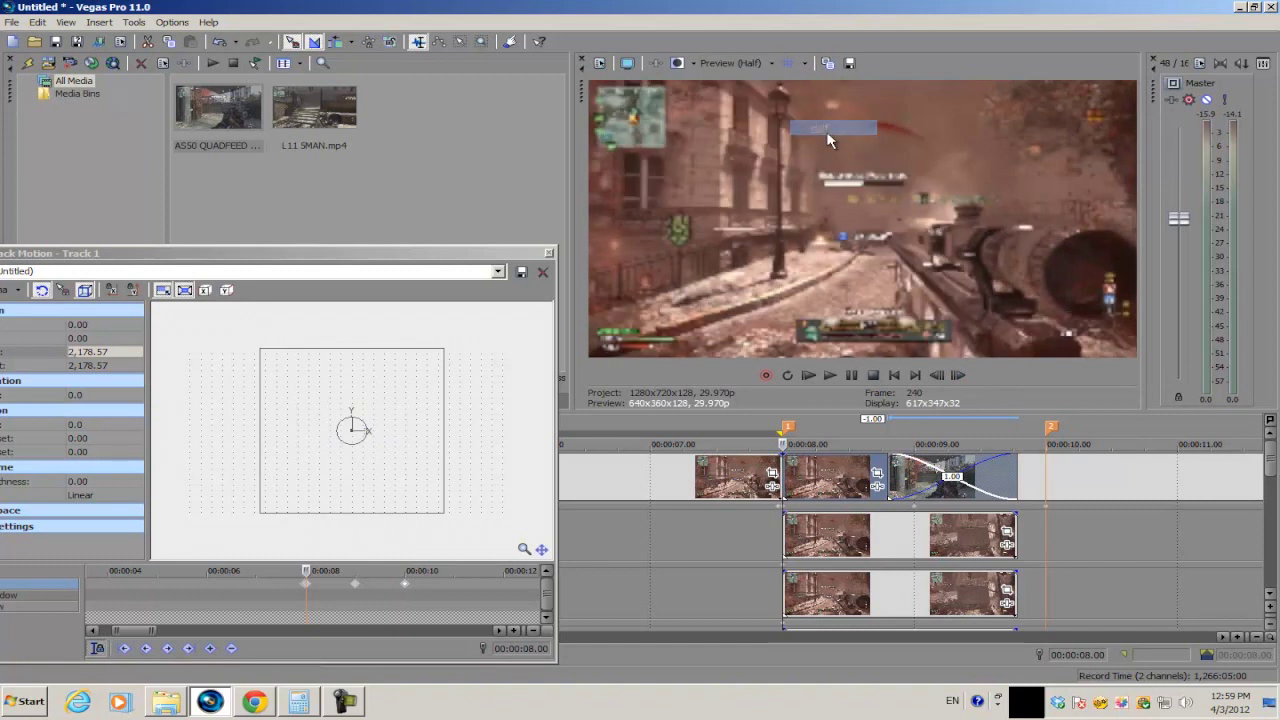
{"action": "mouse_move", "coordinate": [1172, 433]}
{"action": "left_mouse_down"}
{"action": "mouse_move", "coordinate": [677, 433]}
{"action": "mouse_move", "coordinate": [692, 433]}
{"action": "left_mouse_up"}
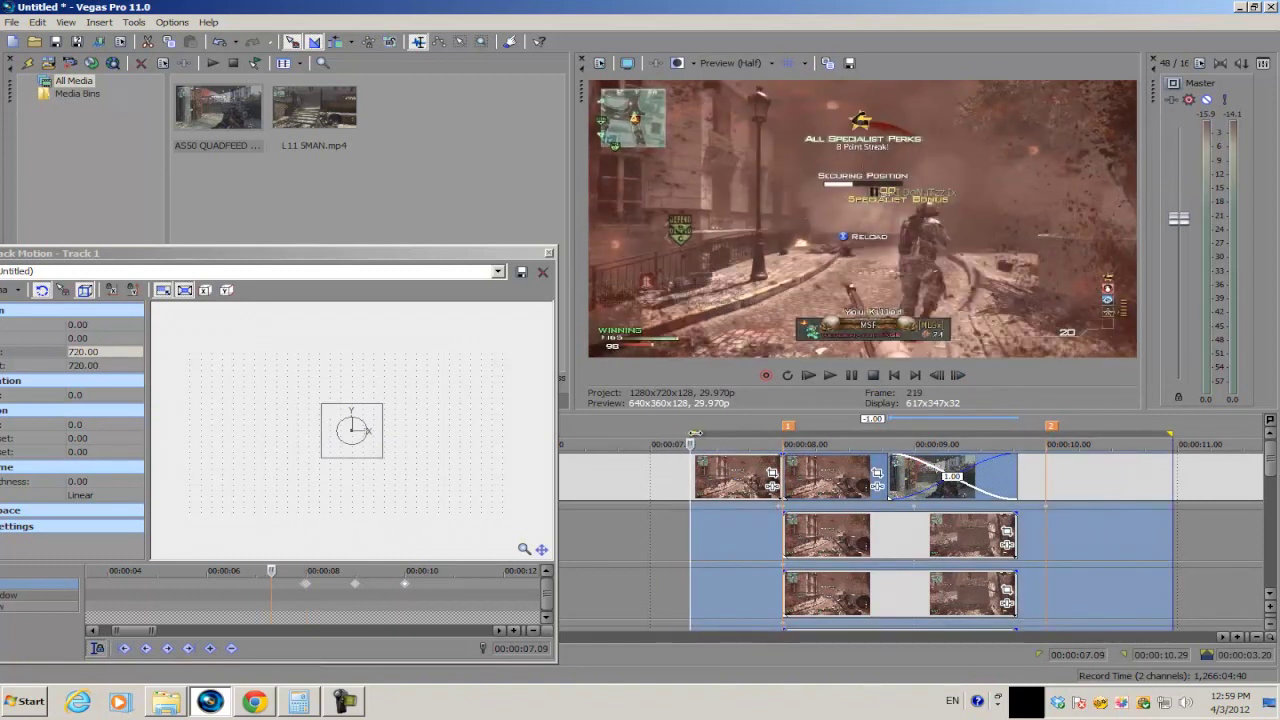
{"action": "left_click", "coordinate": [706, 472]}
{"action": "key", "text": "space"}
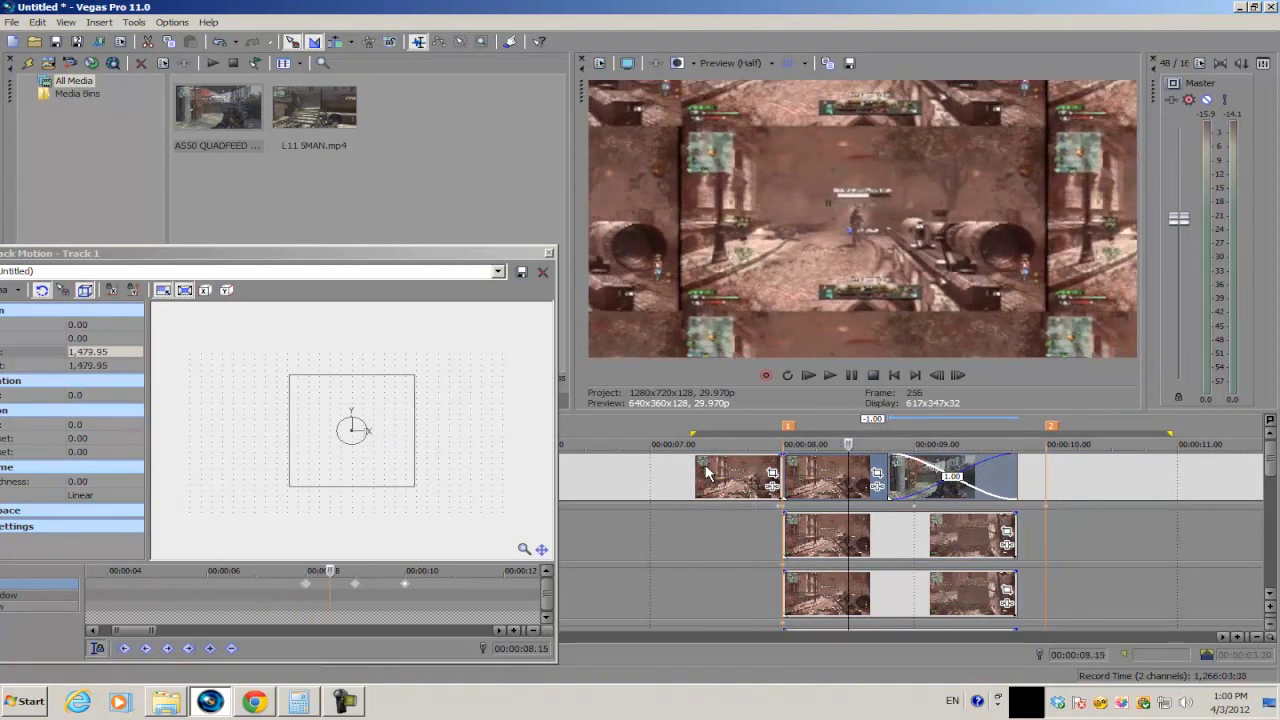
{"action": "key", "text": "space"}
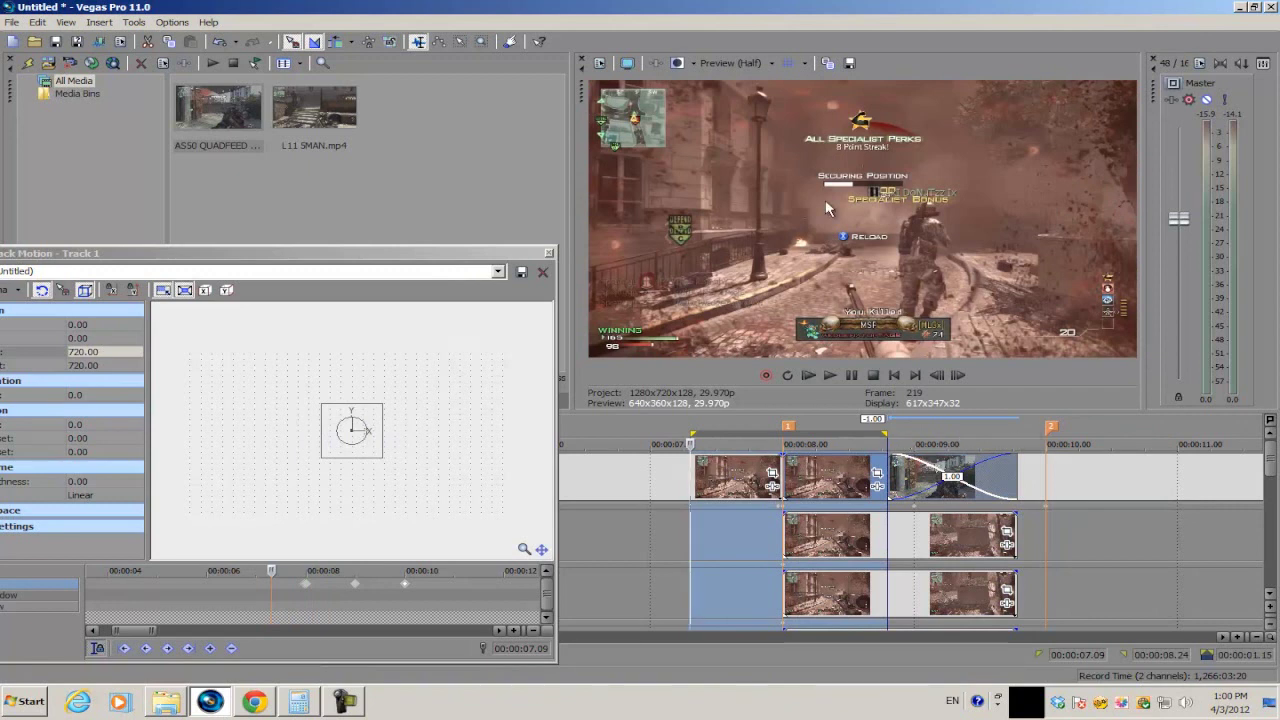
Mark a loop region from 00:00:08.05 to 00:00:09.20 and play the grid zoom within it
{"action": "left_click_drag", "start_coordinate": [1026, 433], "coordinate": [806, 428]}
{"action": "key", "text": "space"}
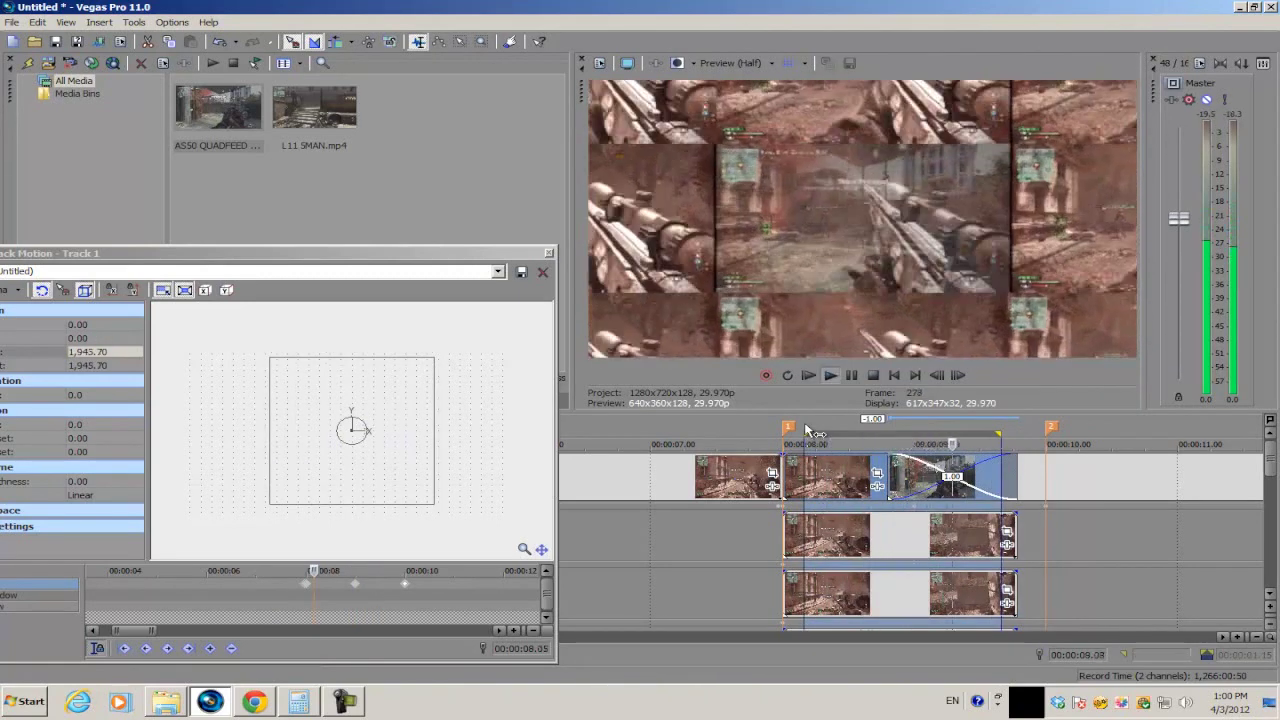
{"action": "key", "text": "space"}
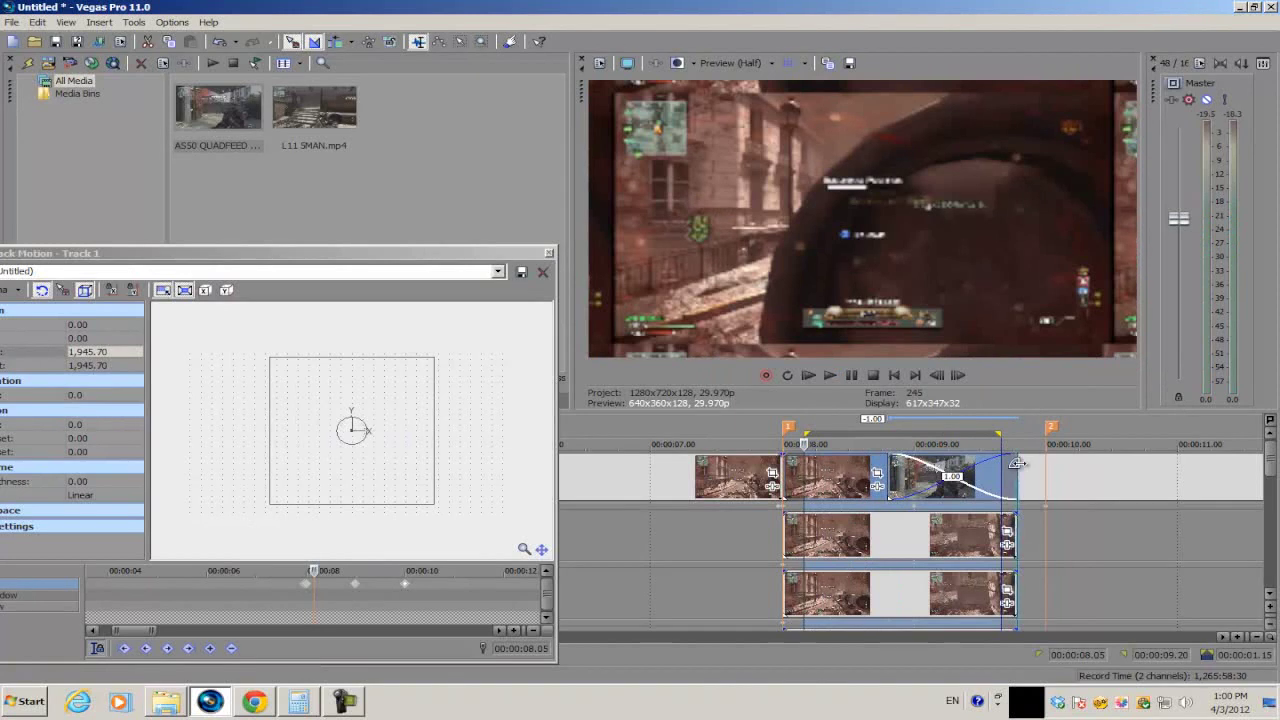
Return the preview quality to Preview (Auto) and play the transition over a loop region from 00:00:07.26 to 00:00:10.06
{"action": "left_click", "coordinate": [1017, 463]}
{"action": "left_click", "coordinate": [771, 63]}
{"action": "mouse_move", "coordinate": [740, 97]}
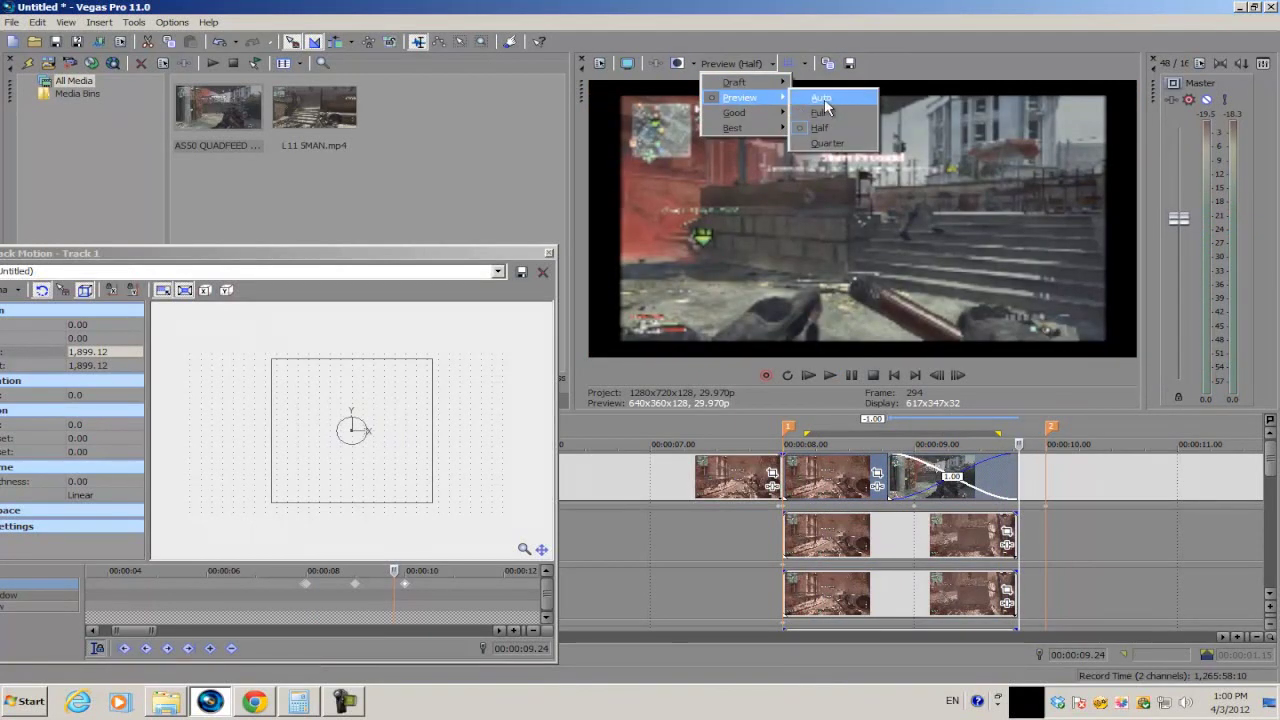
{"action": "left_click", "coordinate": [822, 100]}
{"action": "left_click_drag", "start_coordinate": [1070, 440], "coordinate": [773, 444]}
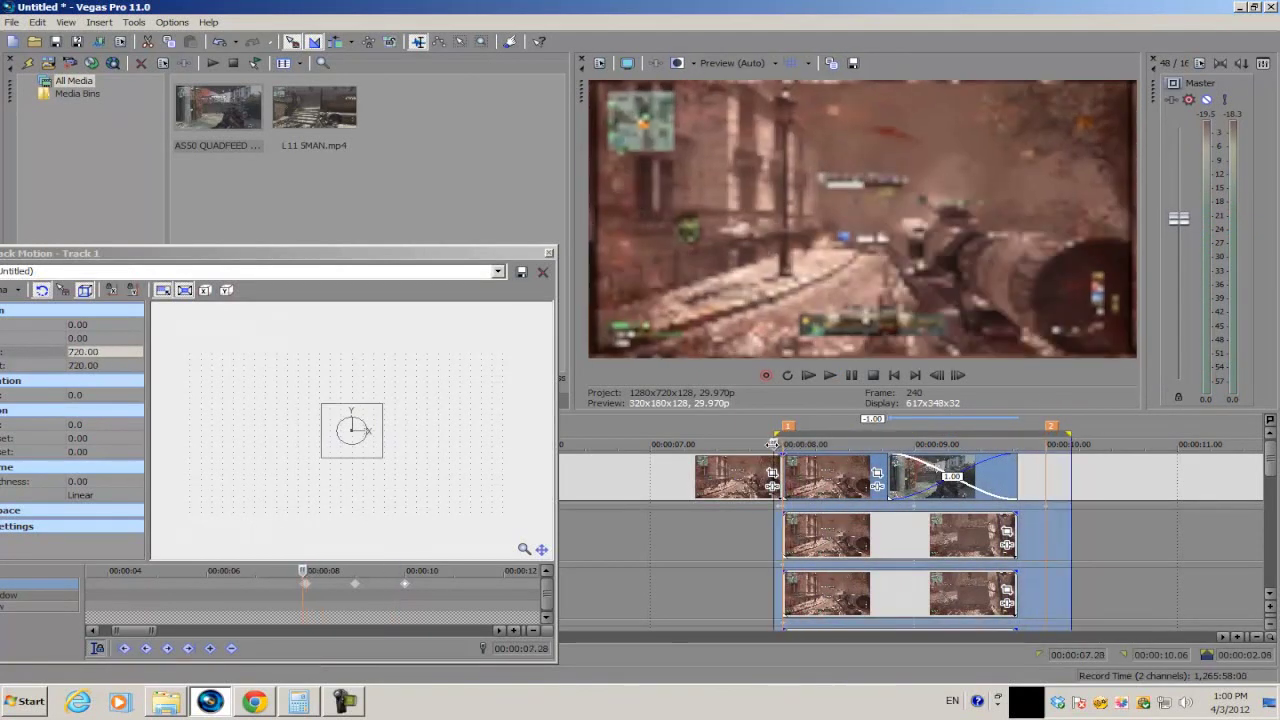
{"action": "left_click", "coordinate": [766, 444]}
{"action": "key", "text": "space"}
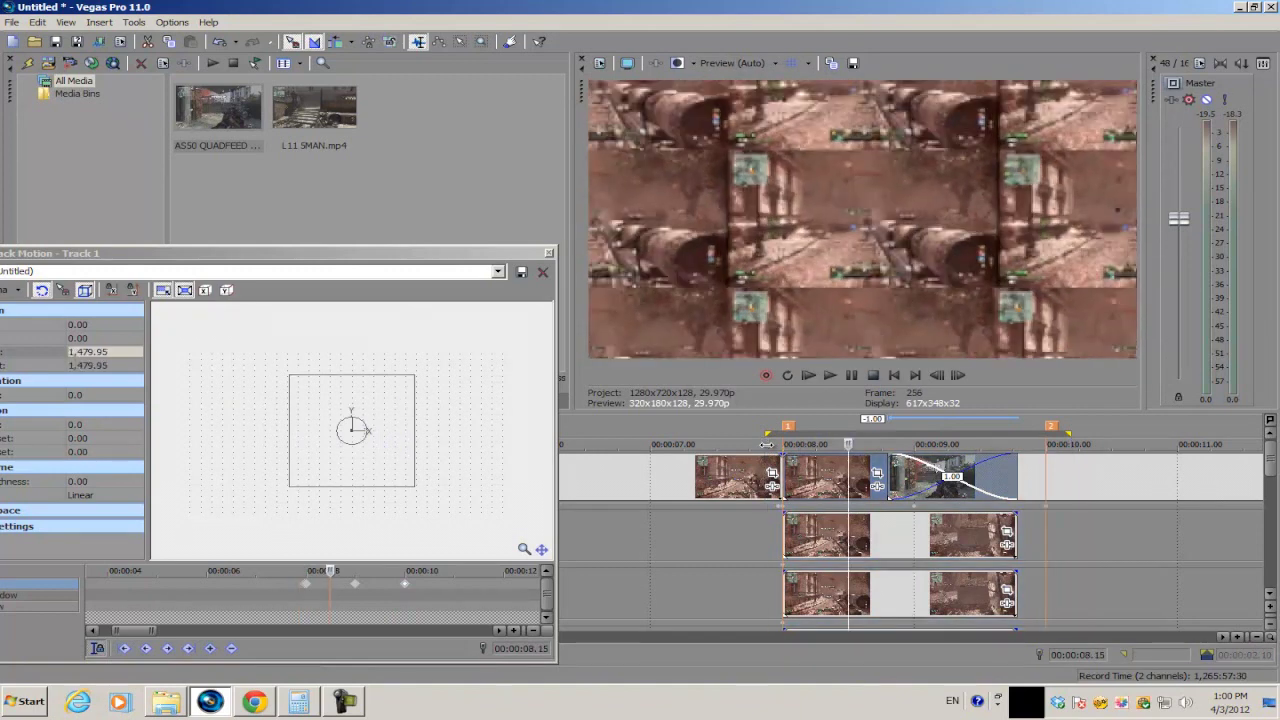
{"action": "key", "text": "space"}
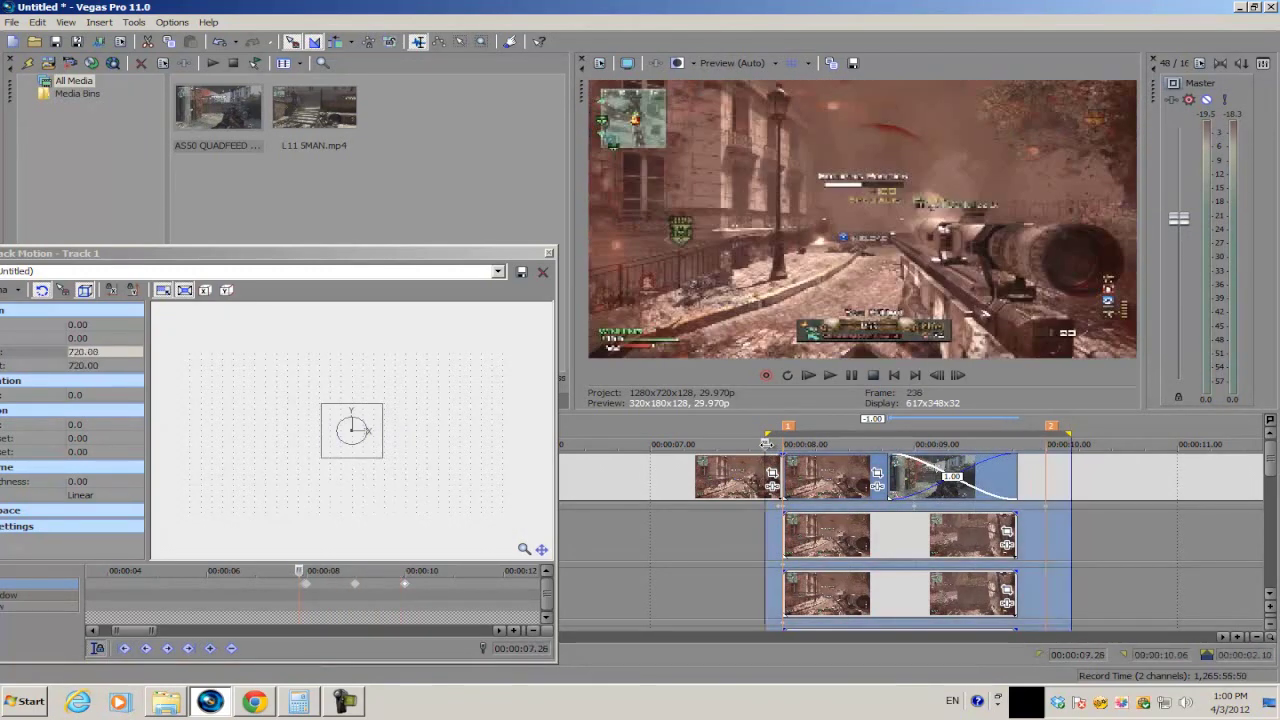
{"action": "key", "text": "space"}
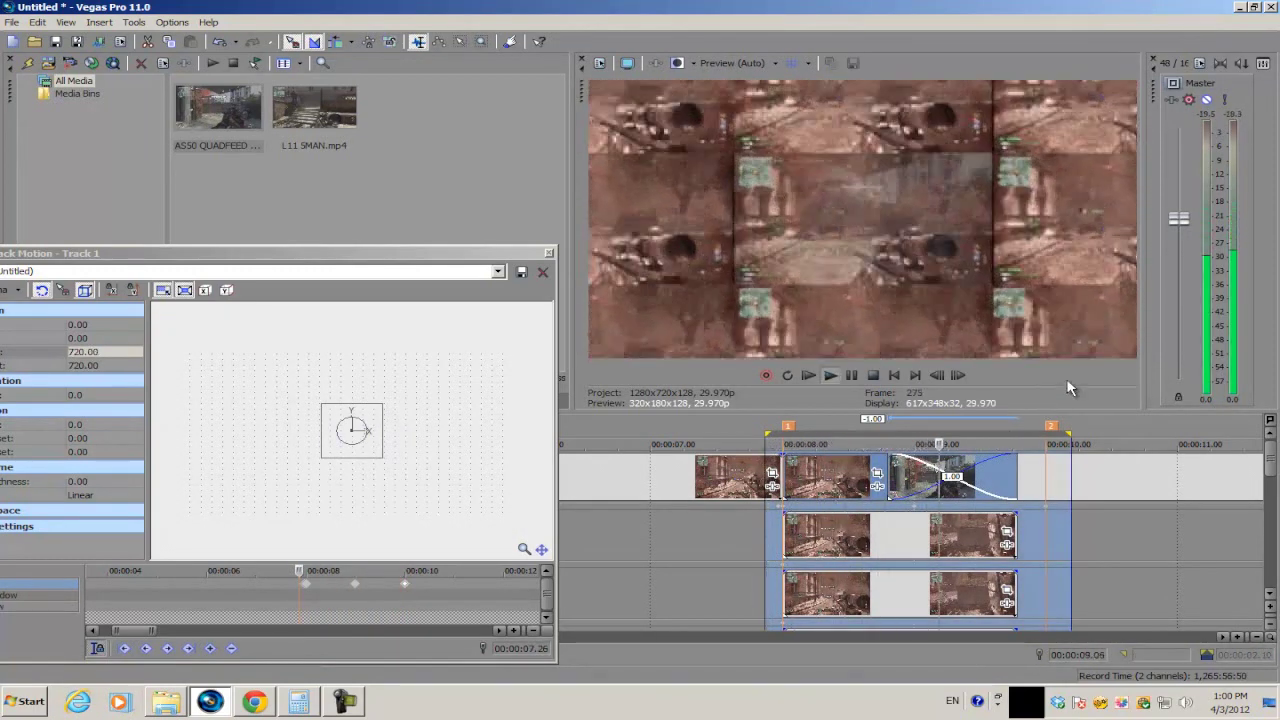
{"action": "key", "text": "space"}
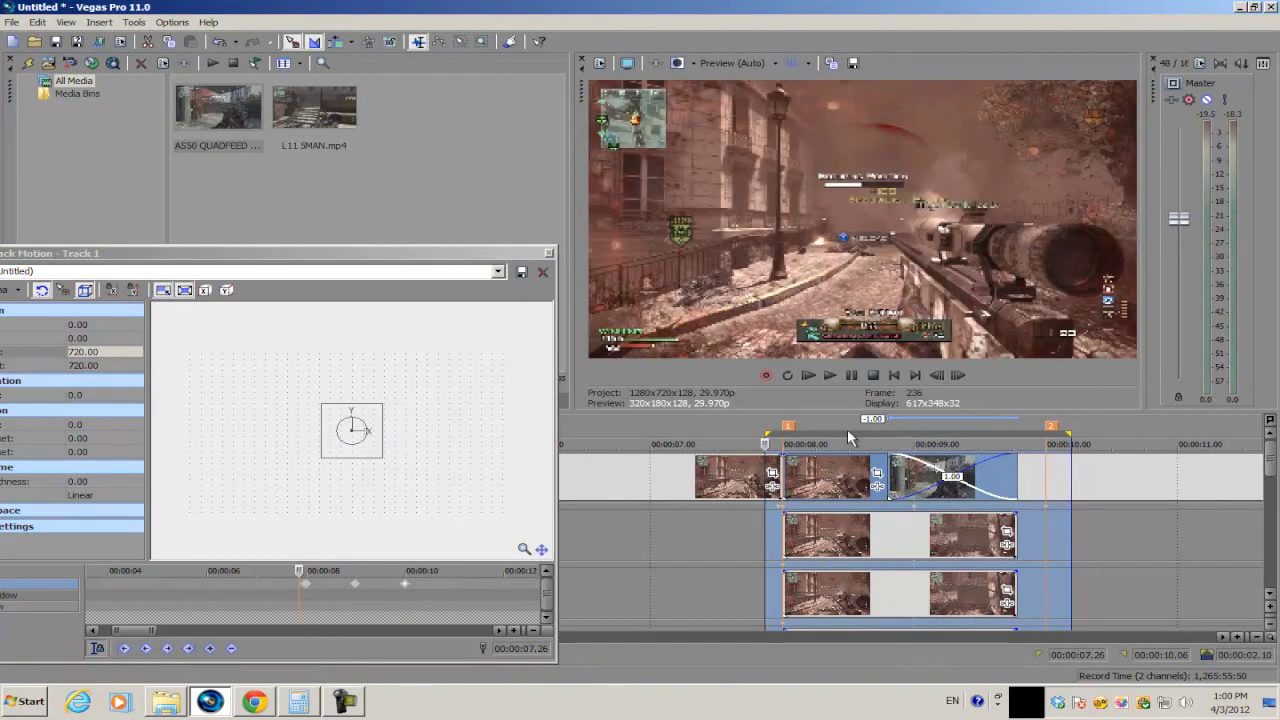
Step frame by frame from 00:00:08.00 to 00:00:09.15 to examine the grid zooming out and back in
{"action": "left_click", "coordinate": [736, 476]}
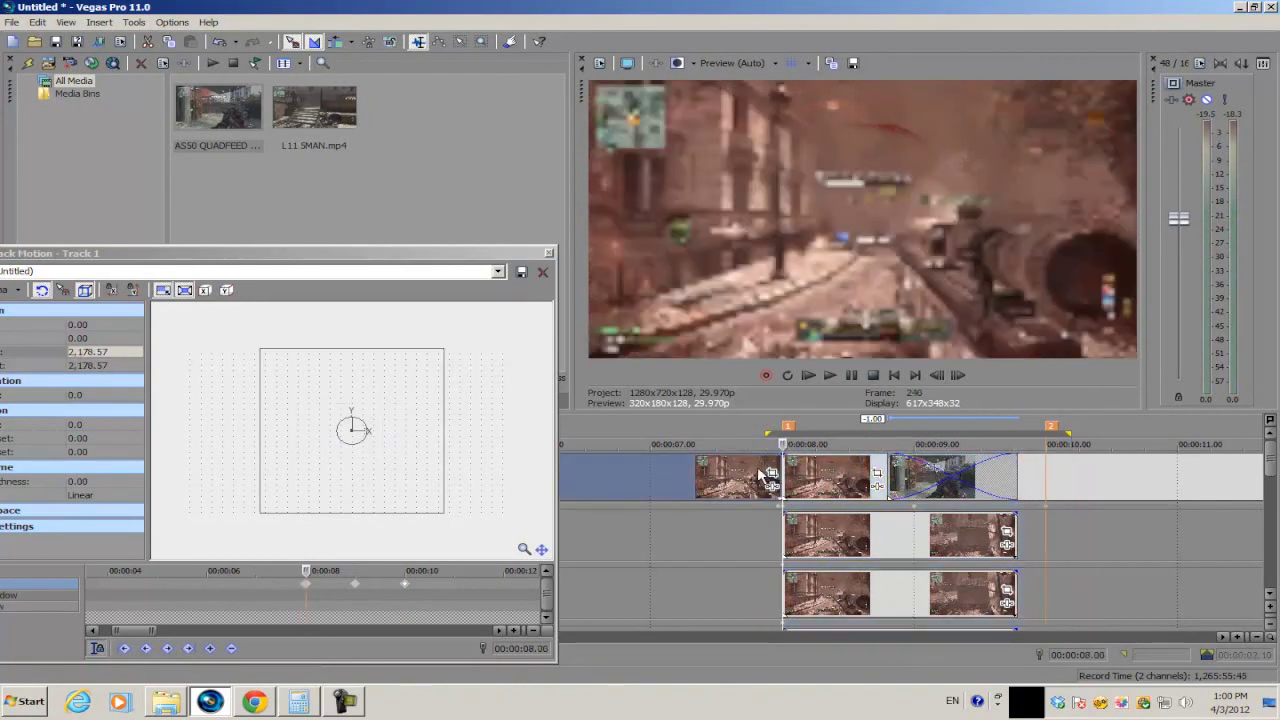
{"action": "left_click", "coordinate": [965, 375]}
{"action": "left_click", "coordinate": [965, 375]}
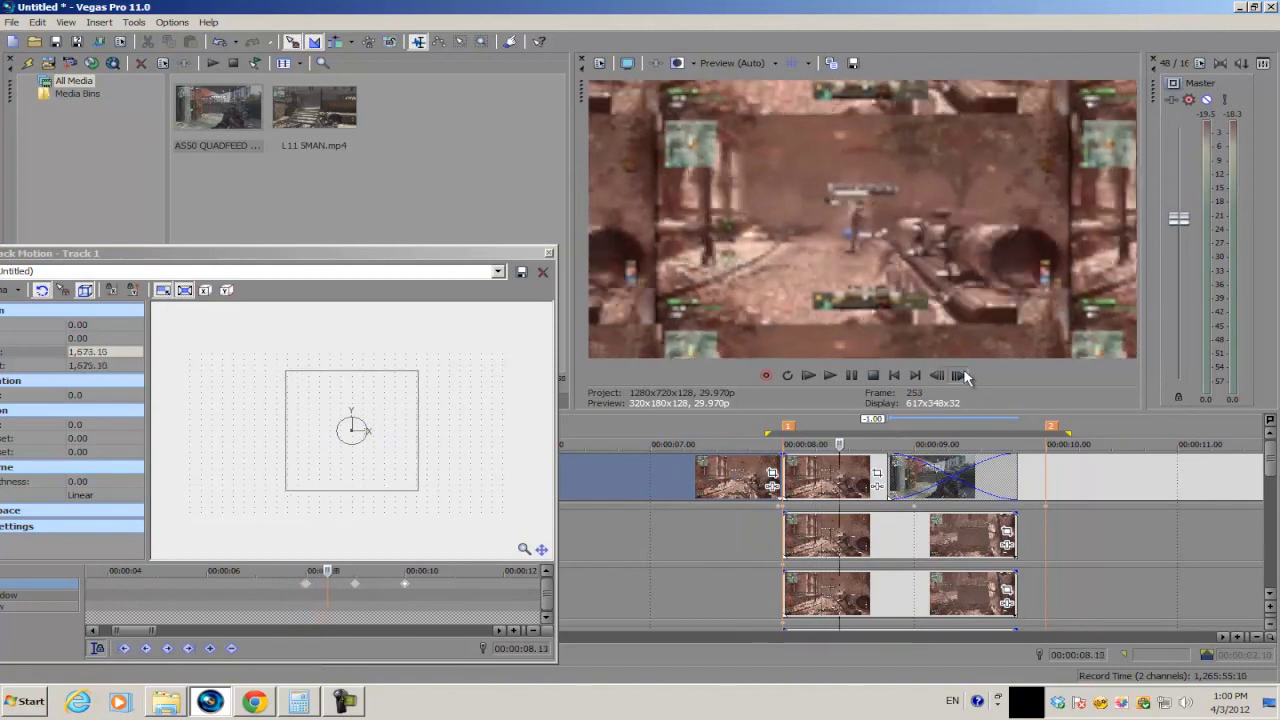
{"action": "left_click", "coordinate": [965, 375]}
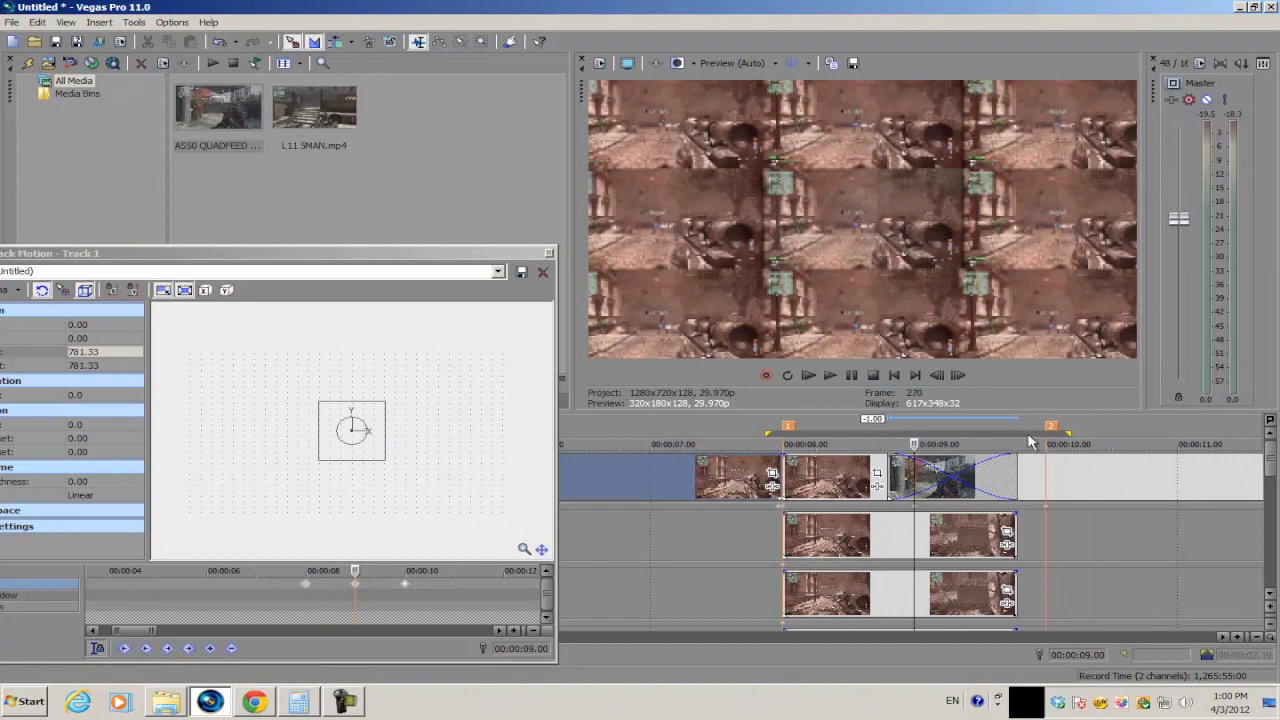
{"action": "left_click", "coordinate": [958, 376]}
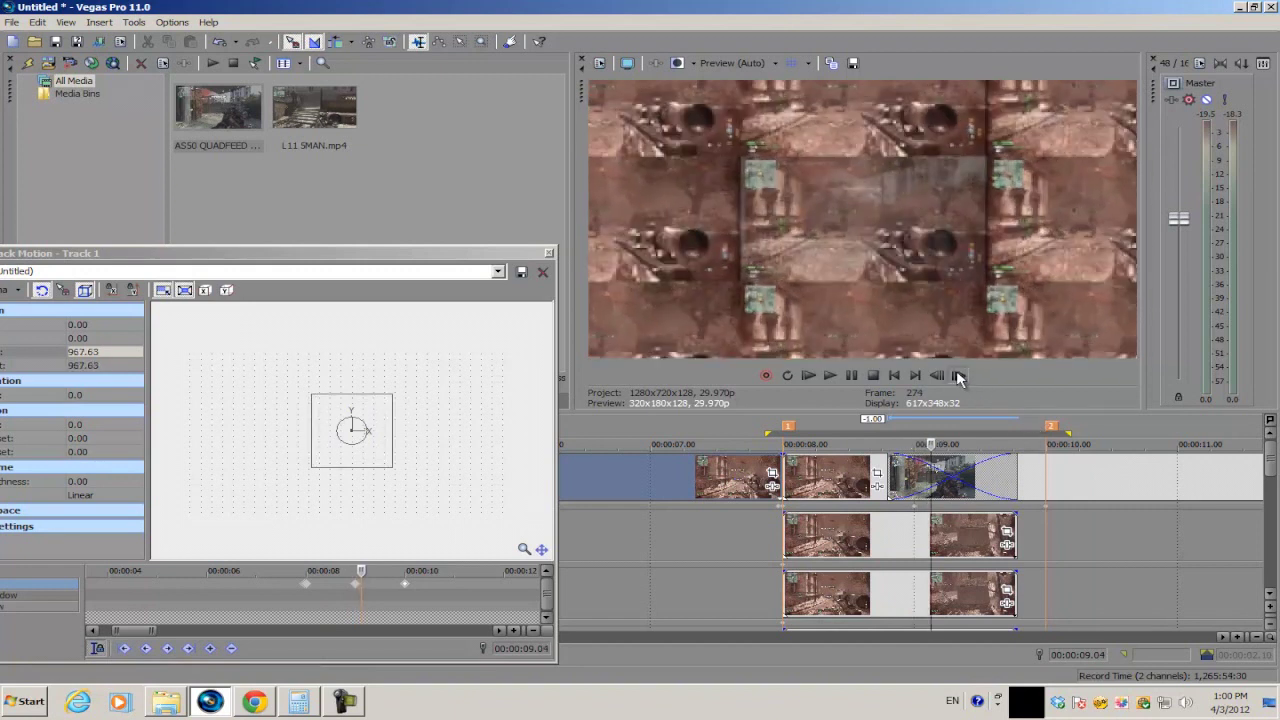
{"action": "left_click", "coordinate": [958, 376]}
{"action": "left_click", "coordinate": [958, 376]}
{"action": "left_click", "coordinate": [958, 376]}
{"action": "left_click", "coordinate": [958, 376]}
{"action": "left_click", "coordinate": [958, 376]}
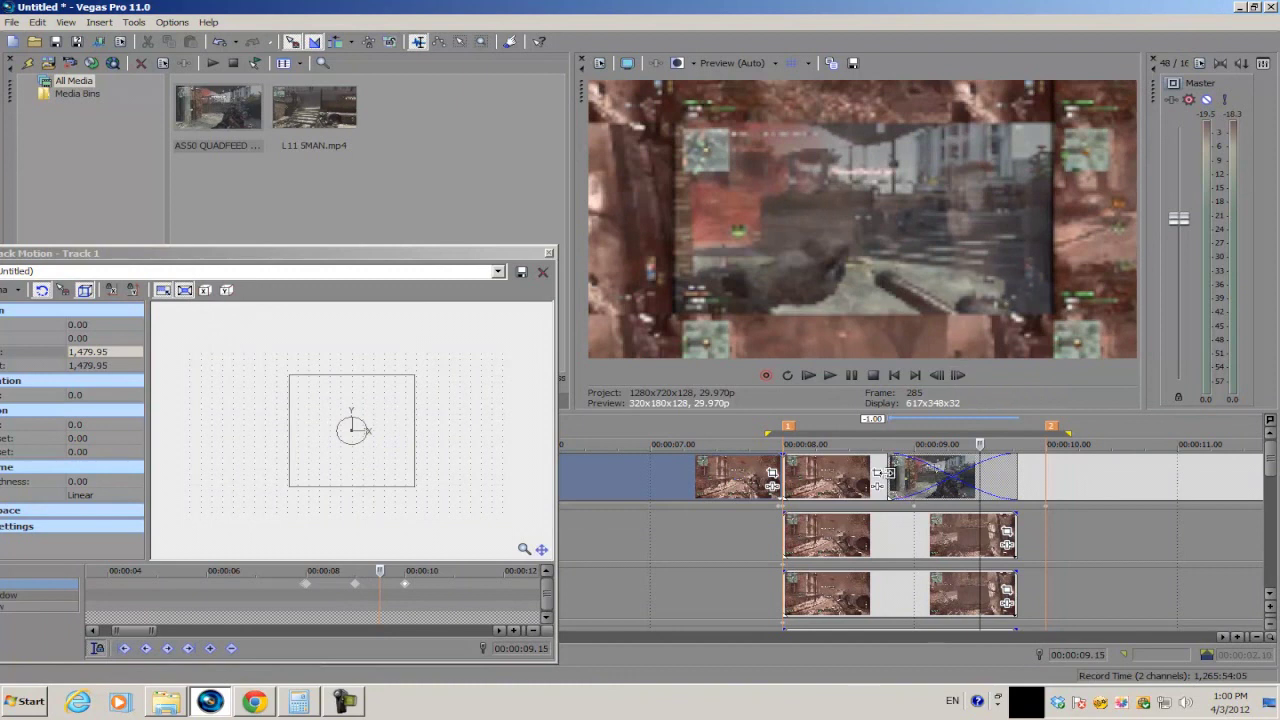
Step frame by frame from the crossfade's start at 00:00:08.24 to the end of the grid copies to examine the transition's ending
{"action": "left_click", "coordinate": [887, 476]}
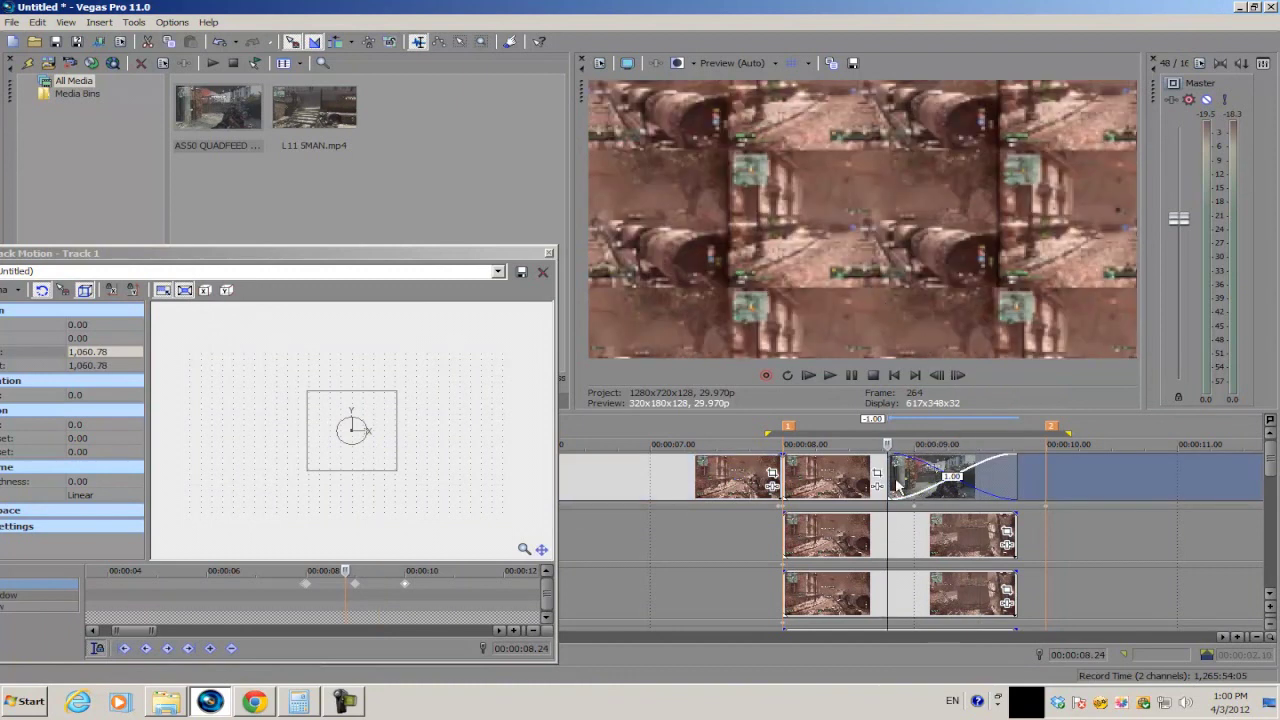
{"action": "left_click", "coordinate": [960, 376]}
{"action": "left_click", "coordinate": [960, 376]}
{"action": "left_click", "coordinate": [960, 376]}
{"action": "left_click", "coordinate": [960, 376]}
{"action": "left_click", "coordinate": [958, 376]}
{"action": "left_click", "coordinate": [958, 376]}
{"action": "left_click", "coordinate": [958, 376]}
{"action": "left_click", "coordinate": [958, 376]}
{"action": "left_click", "coordinate": [958, 376]}
{"action": "left_click", "coordinate": [958, 376]}
{"action": "left_click", "coordinate": [958, 376]}
{"action": "left_click", "coordinate": [958, 376]}
{"action": "left_click", "coordinate": [958, 376]}
{"action": "left_click", "coordinate": [958, 376]}
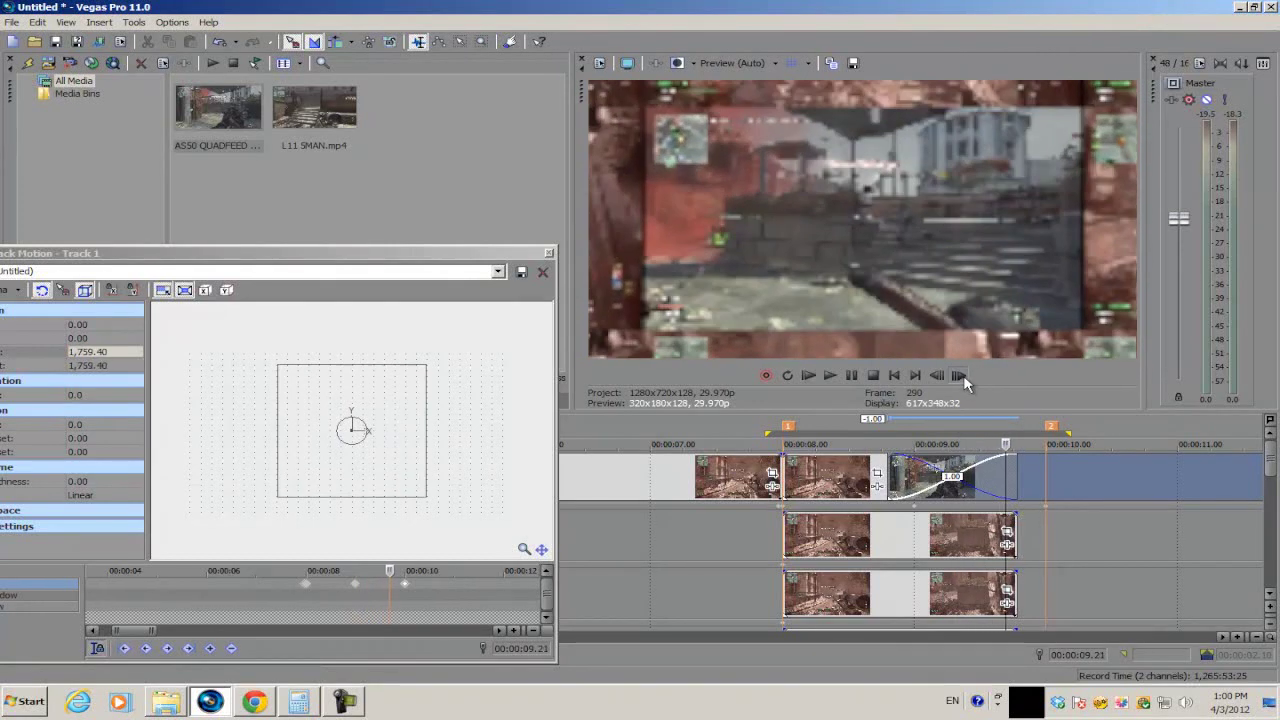
{"action": "left_click", "coordinate": [958, 376]}
{"action": "left_click", "coordinate": [958, 376]}
{"action": "left_click", "coordinate": [958, 376]}
{"action": "left_click", "coordinate": [958, 376]}
{"action": "left_click", "coordinate": [958, 376]}
{"action": "left_click", "coordinate": [938, 375]}
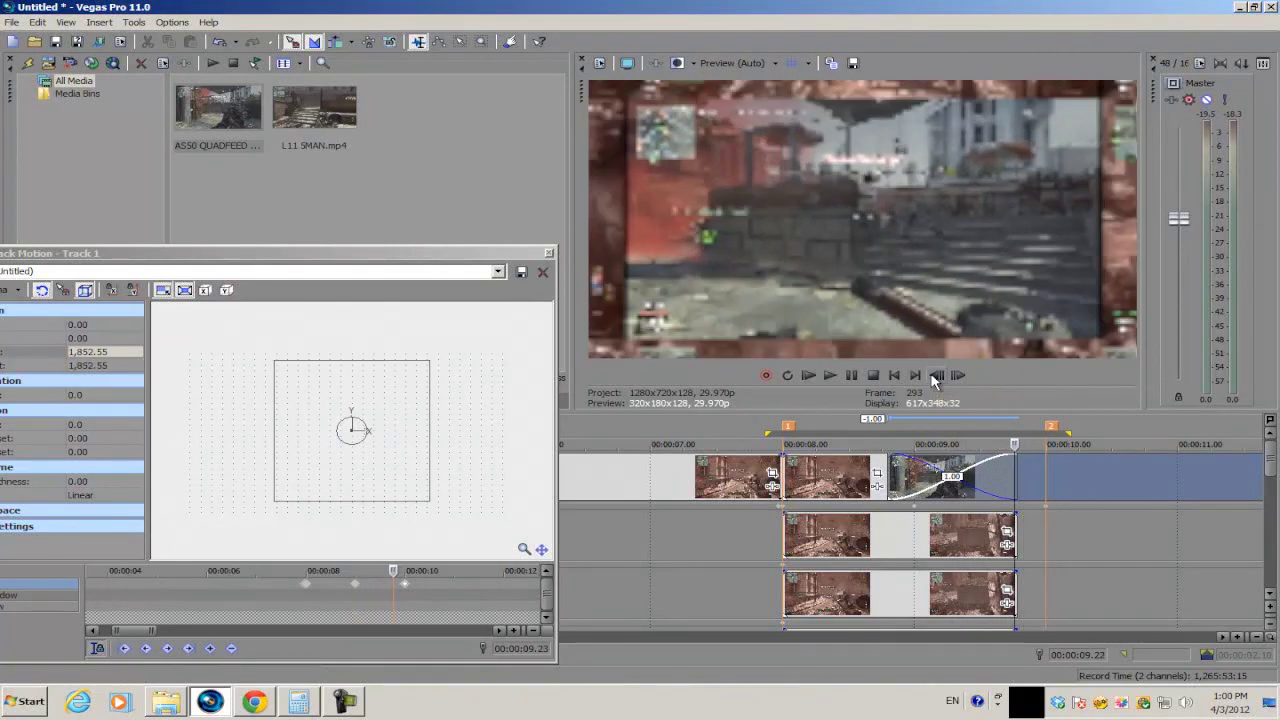
{"action": "left_click", "coordinate": [938, 375]}
{"action": "left_click", "coordinate": [938, 375]}
{"action": "left_click", "coordinate": [938, 375]}
{"action": "left_click", "coordinate": [955, 376]}
{"action": "left_click", "coordinate": [955, 376]}
{"action": "left_click", "coordinate": [955, 376]}
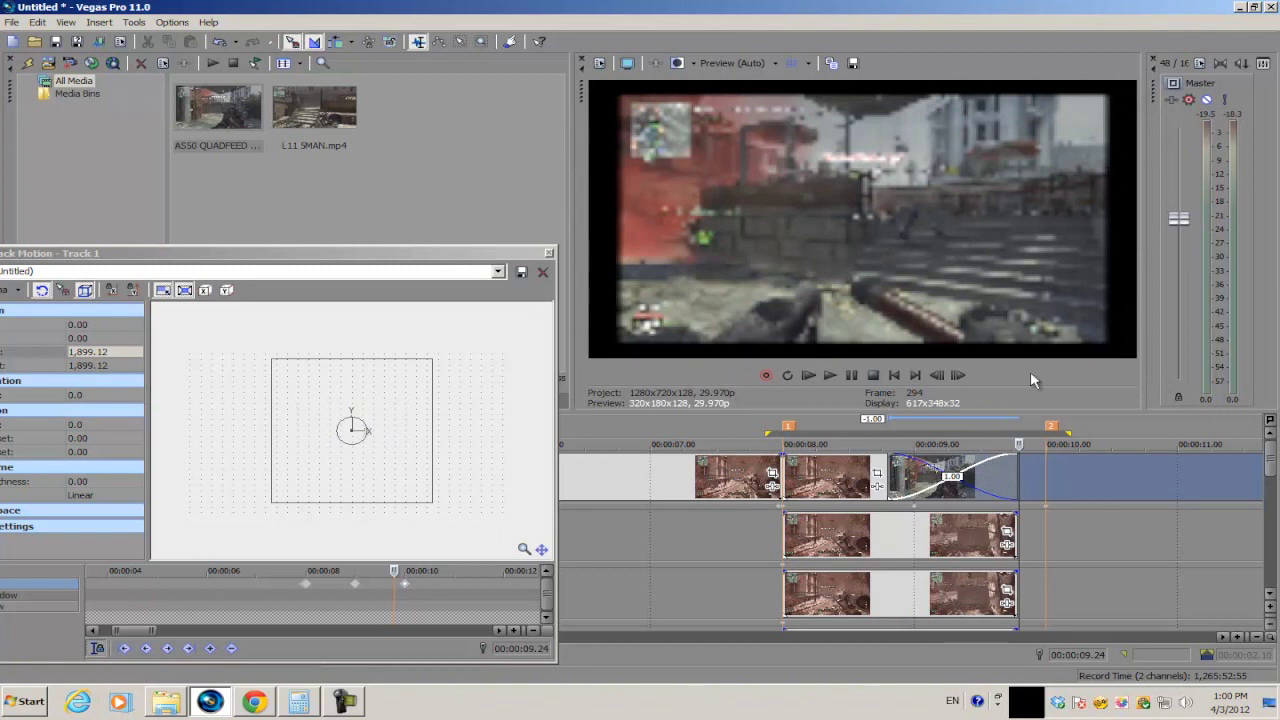
Extend the ends of the grid copies on the tracks below track 1 to marker 2 at 00:00:10.00
{"action": "left_click", "coordinate": [971, 528]}
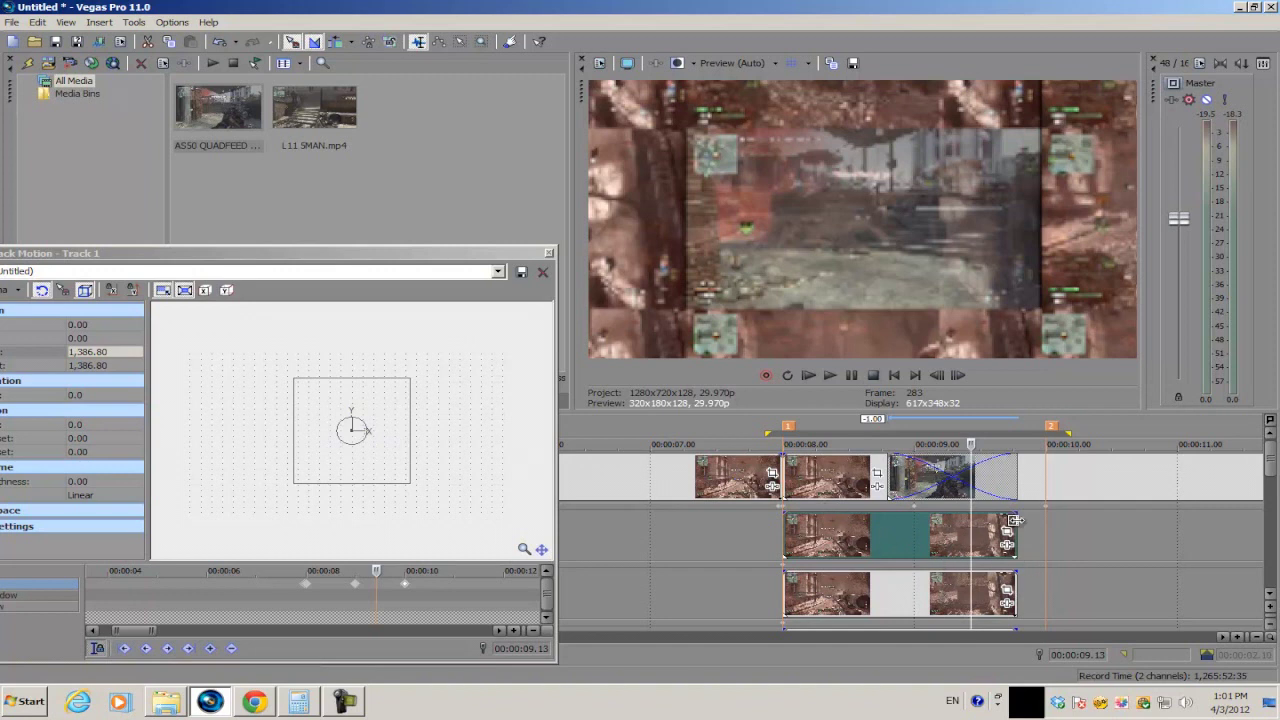
{"action": "left_click_drag", "start_coordinate": [1022, 522], "coordinate": [1045, 518]}
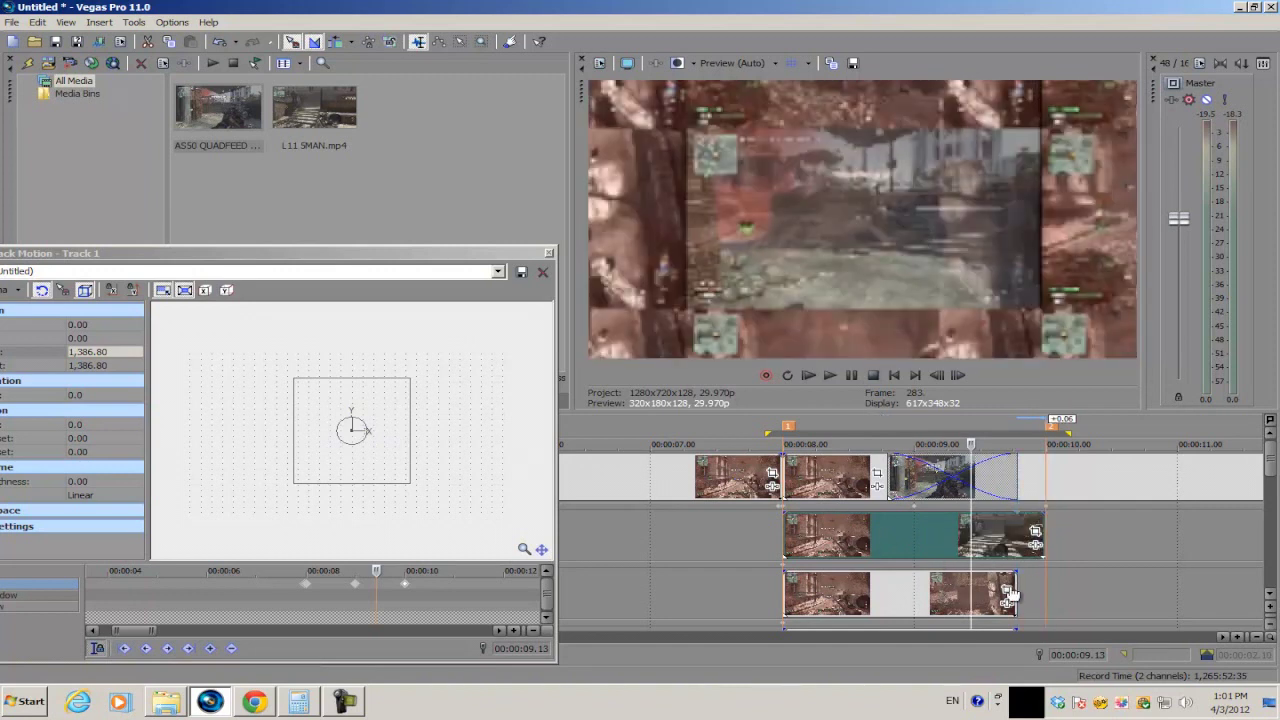
{"action": "left_click_drag", "start_coordinate": [1016, 594], "coordinate": [1045, 592]}
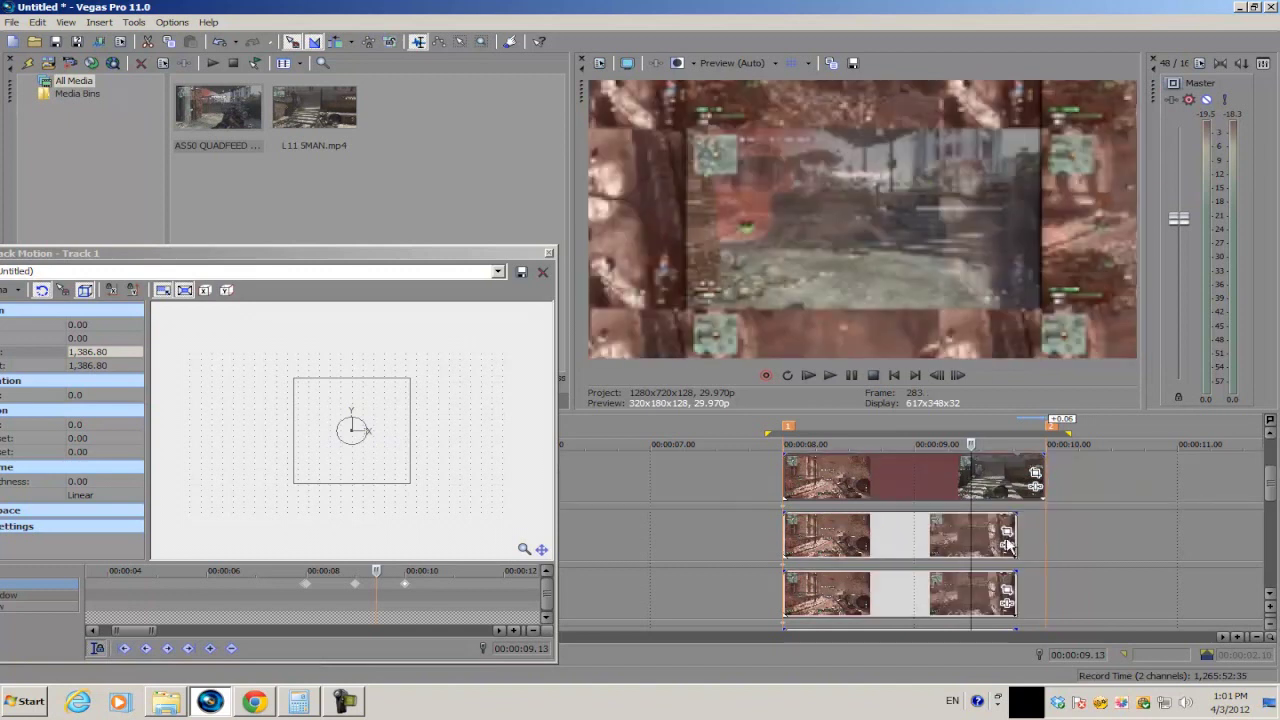
{"action": "mouse_move", "coordinate": [1038, 592]}
{"action": "left_mouse_down"}
{"action": "mouse_move", "coordinate": [1010, 598]}
{"action": "mouse_move", "coordinate": [1045, 588]}
{"action": "left_mouse_up"}
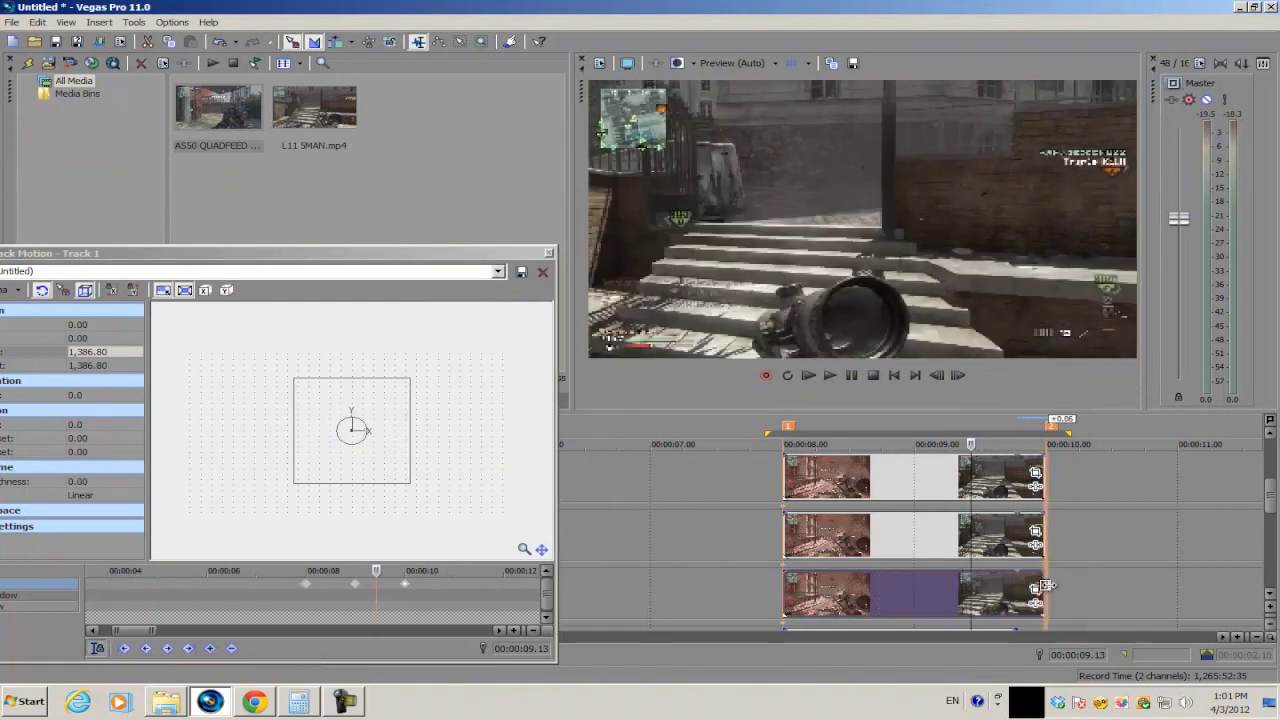
{"action": "left_click_drag", "start_coordinate": [861, 478], "coordinate": [772, 485]}
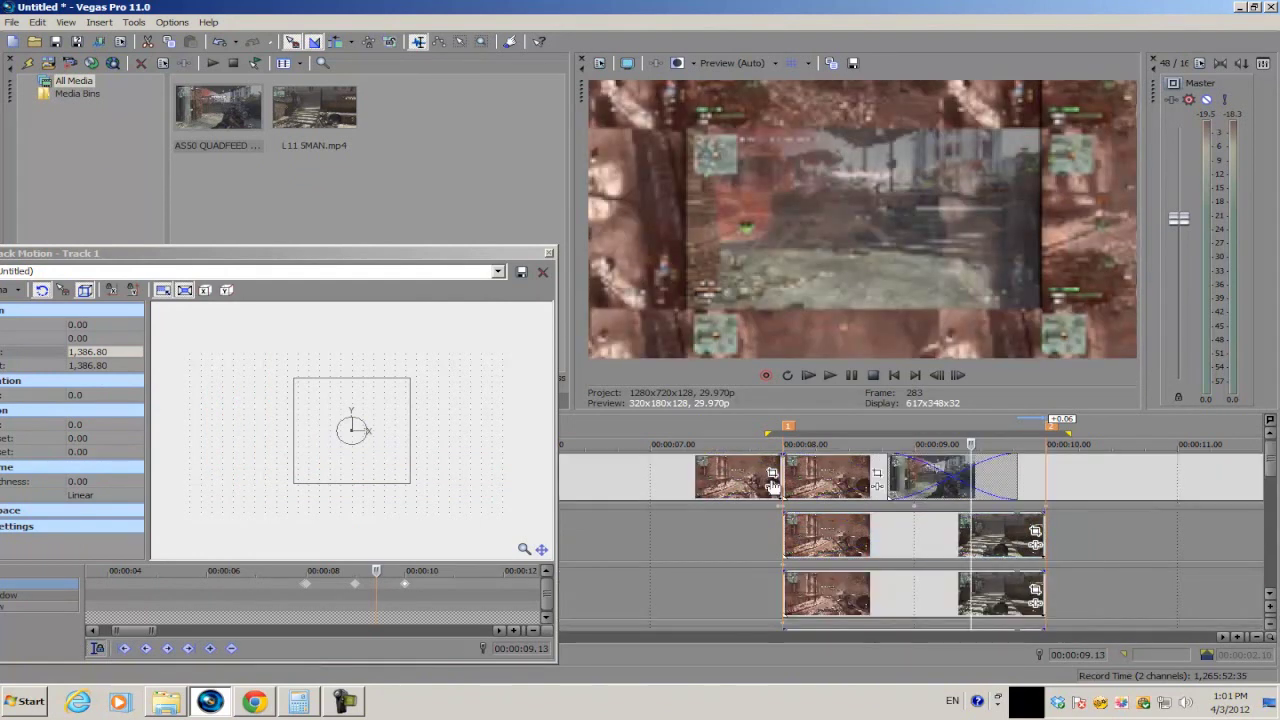
Step through the transition from 00:00:08.00 to 00:00:10.09 and close the Parent Track Motion window
{"action": "left_click", "coordinate": [800, 478]}
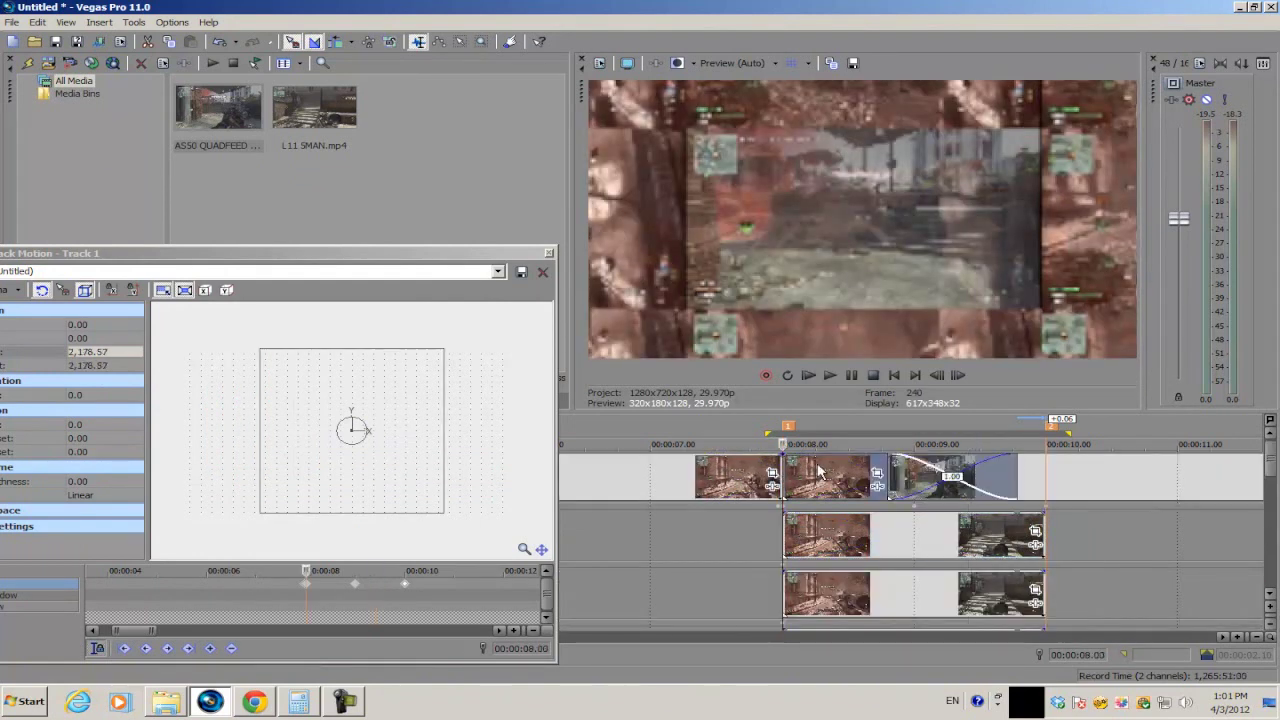
{"action": "left_click", "coordinate": [957, 375]}
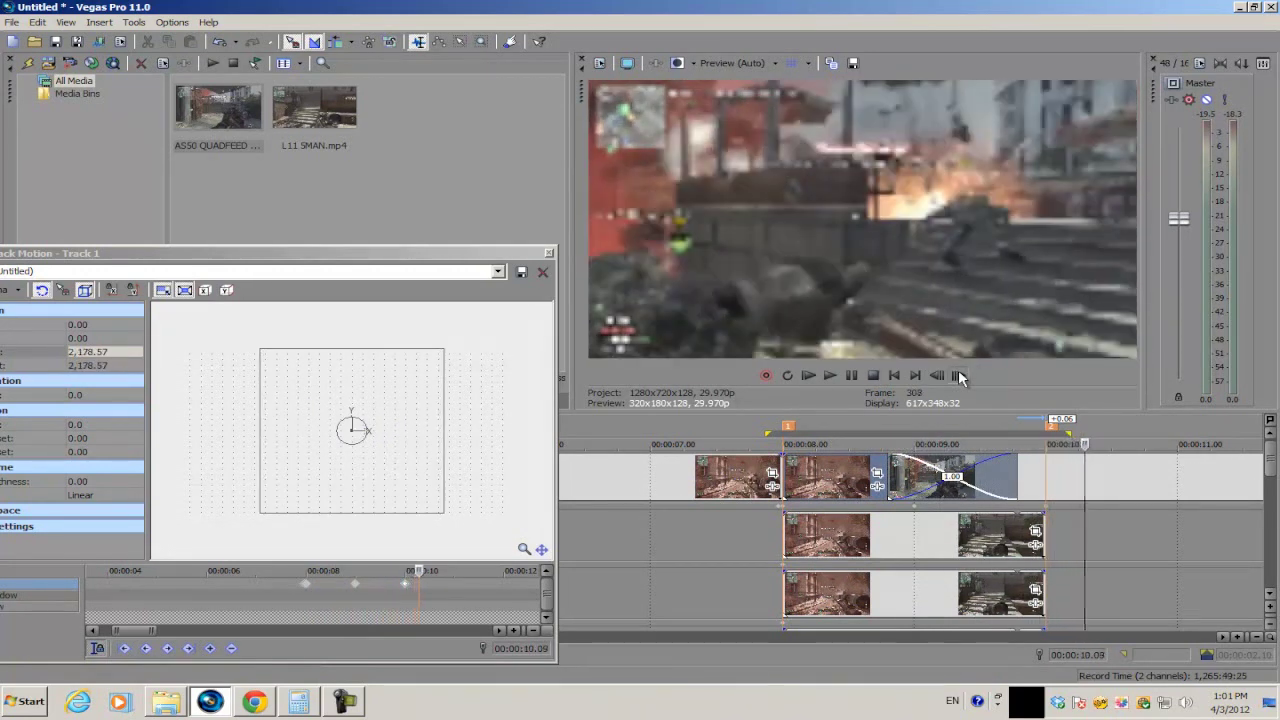
{"action": "scroll", "coordinate": [667, 302], "scroll_direction": "down", "scroll_amount": 3}
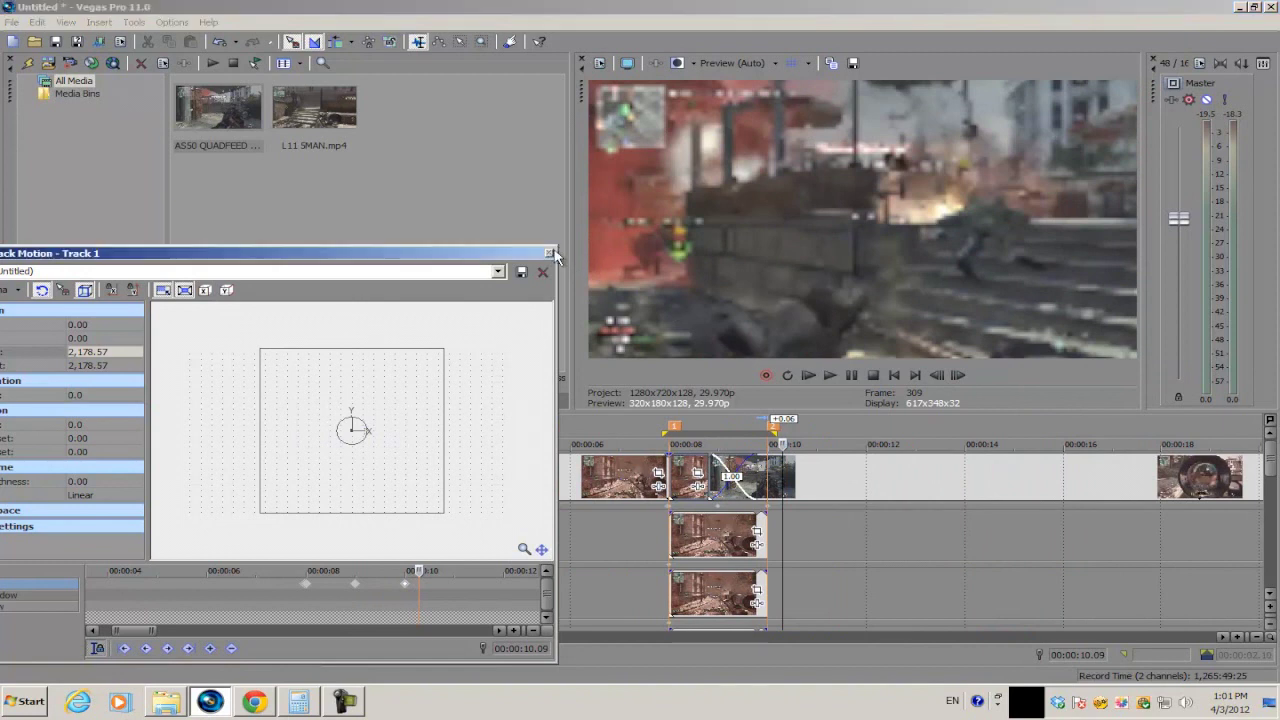
{"action": "left_click", "coordinate": [549, 253]}
Check the 00:00:10.09 frame at Best (Full) quality and return the preview to Preview (Auto)
{"action": "left_click", "coordinate": [712, 63]}
{"action": "mouse_move", "coordinate": [762, 136]}
{"action": "left_click", "coordinate": [812, 129]}
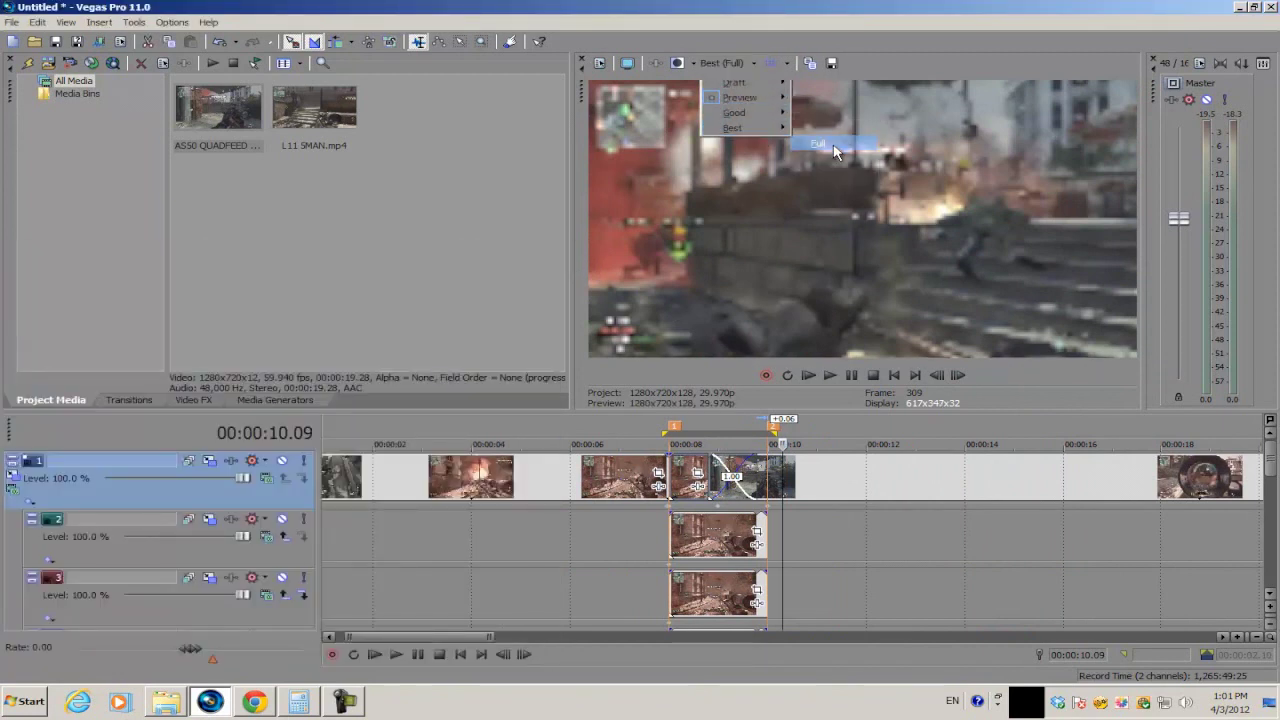
{"action": "left_click", "coordinate": [722, 63]}
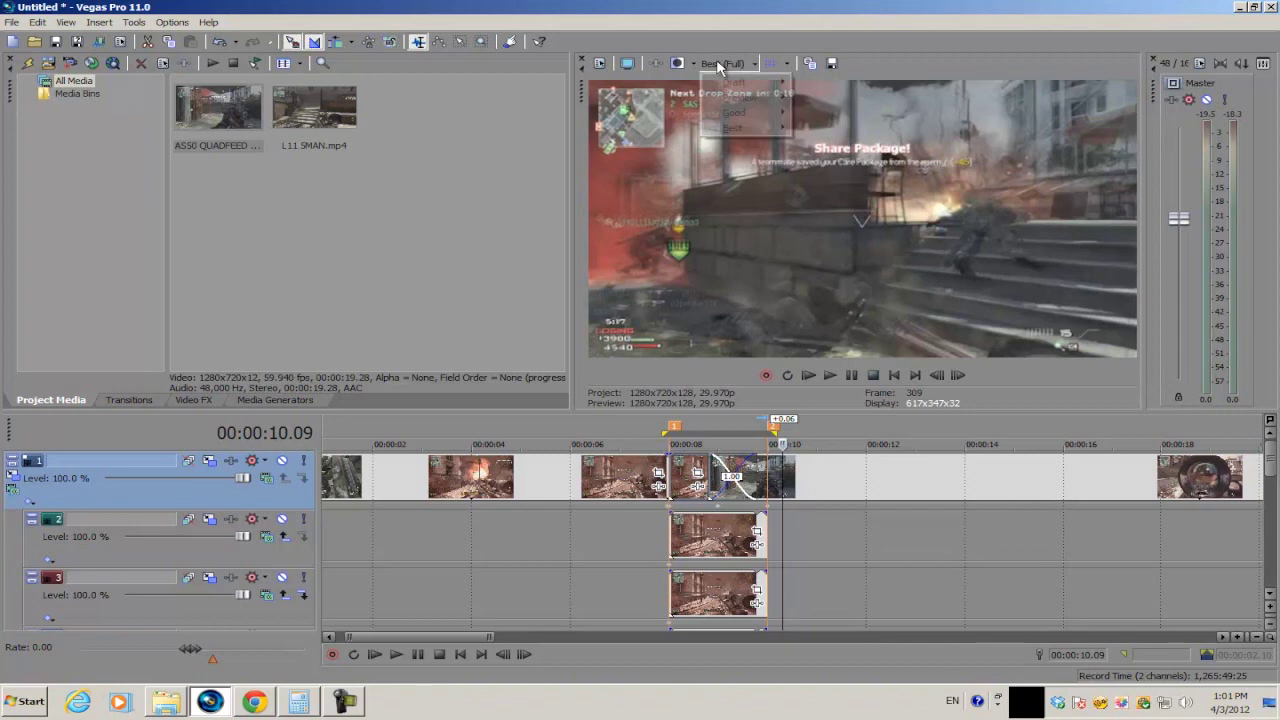
{"action": "mouse_move", "coordinate": [740, 97]}
{"action": "left_click", "coordinate": [820, 97]}
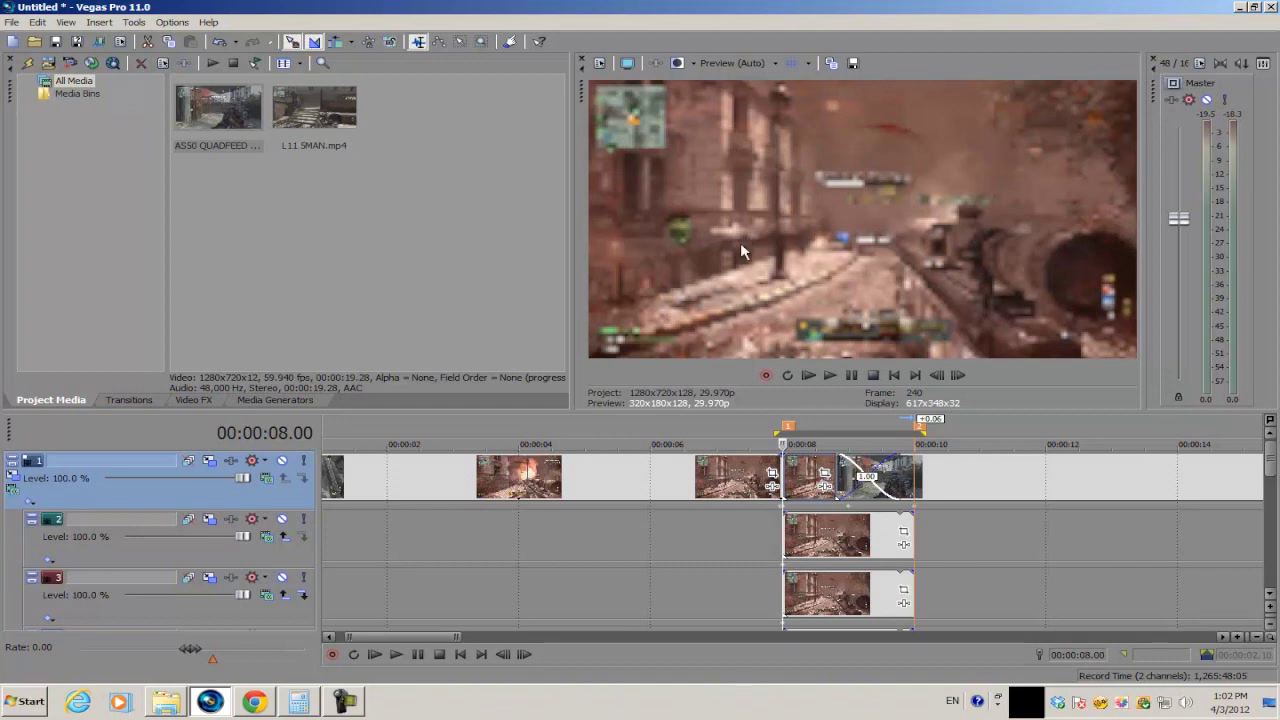
Select track 1's first clip ending at 00:00:08.00 and mark a loop region from 00:00:09.11 to 00:00:10.05
{"action": "left_click", "coordinate": [781, 470]}
{"action": "key", "text": "ctrl+v"}
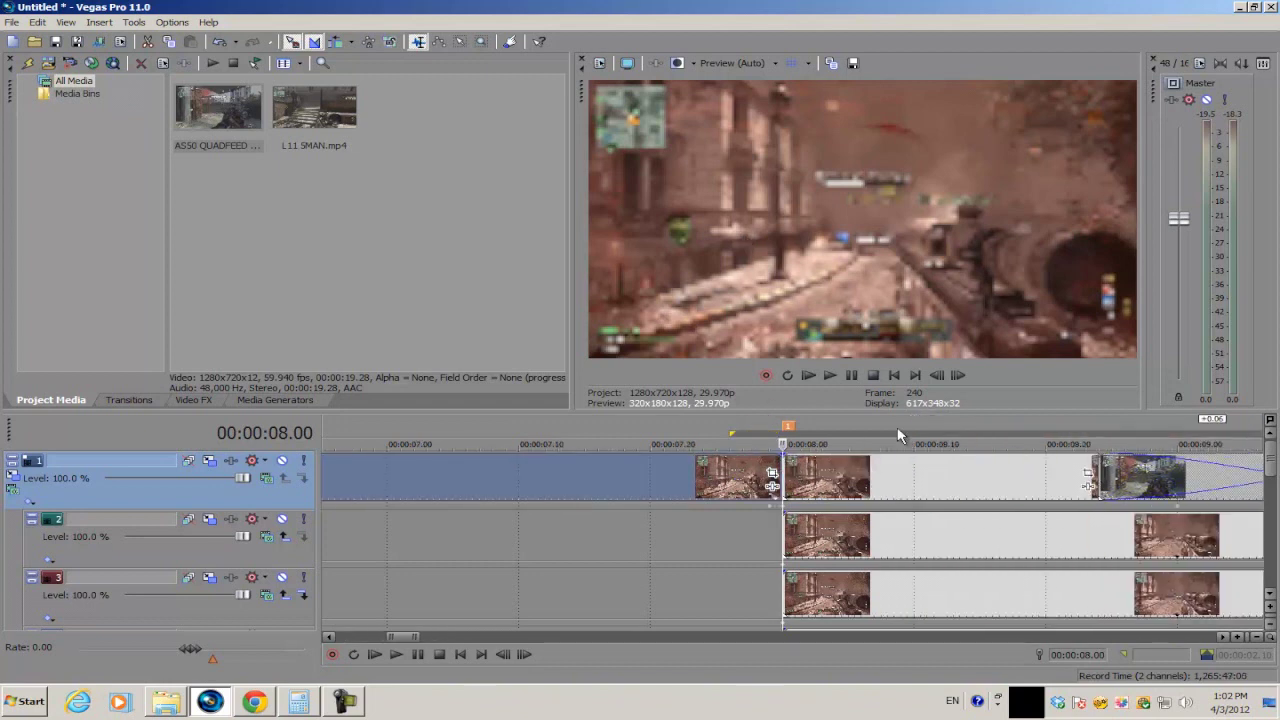
{"action": "scroll", "coordinate": [797, 483], "scroll_direction": "up", "scroll_amount": 2}
{"action": "left_click_drag", "start_coordinate": [775, 435], "coordinate": [683, 444]}
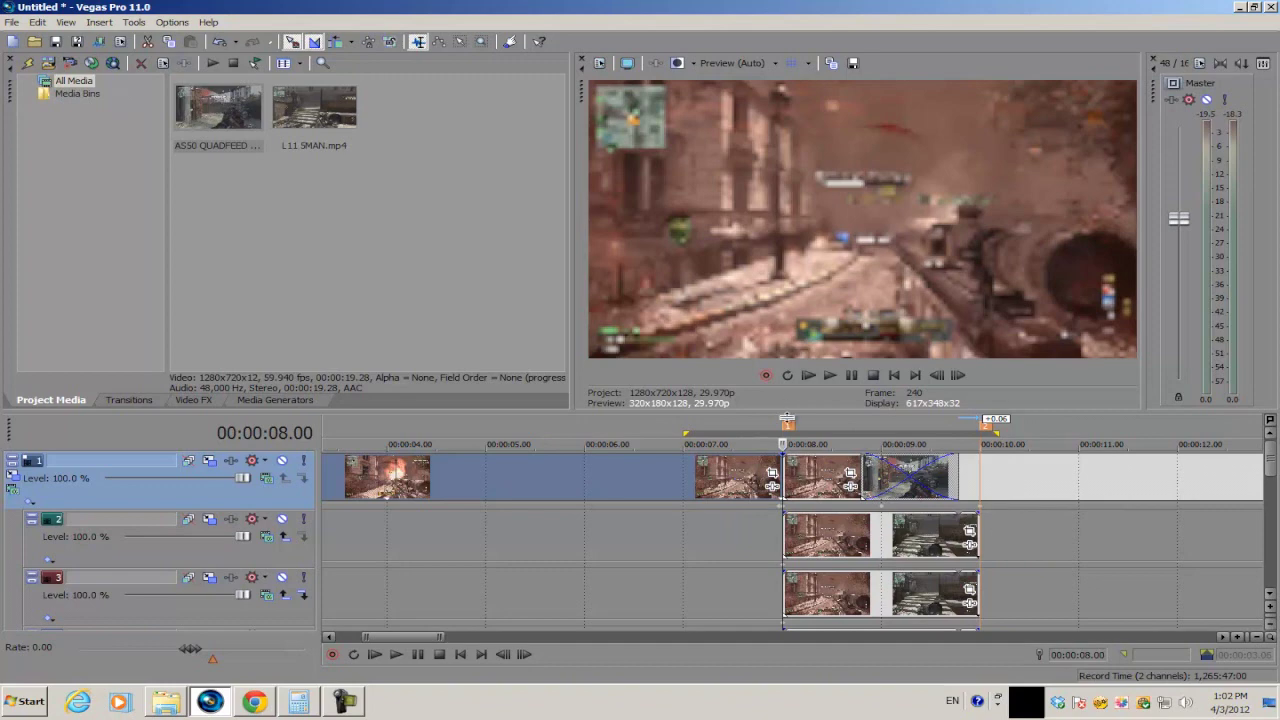
{"action": "left_click_drag", "start_coordinate": [997, 428], "coordinate": [916, 432]}
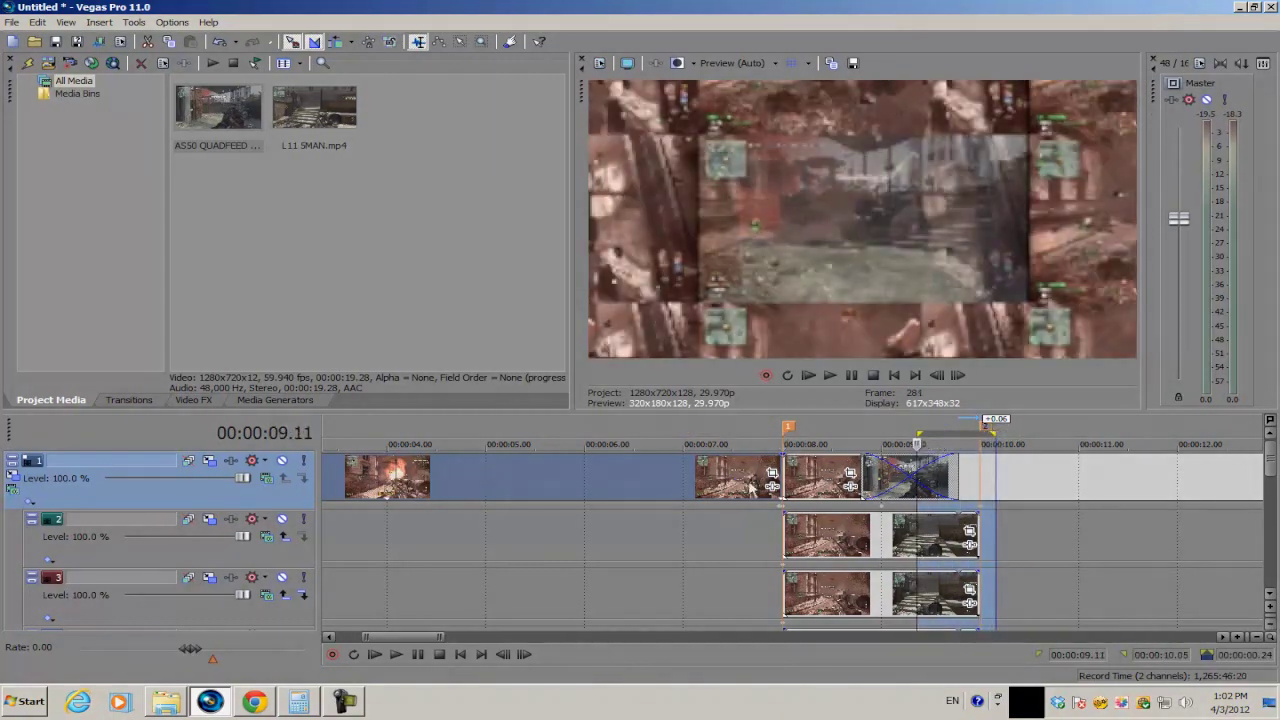